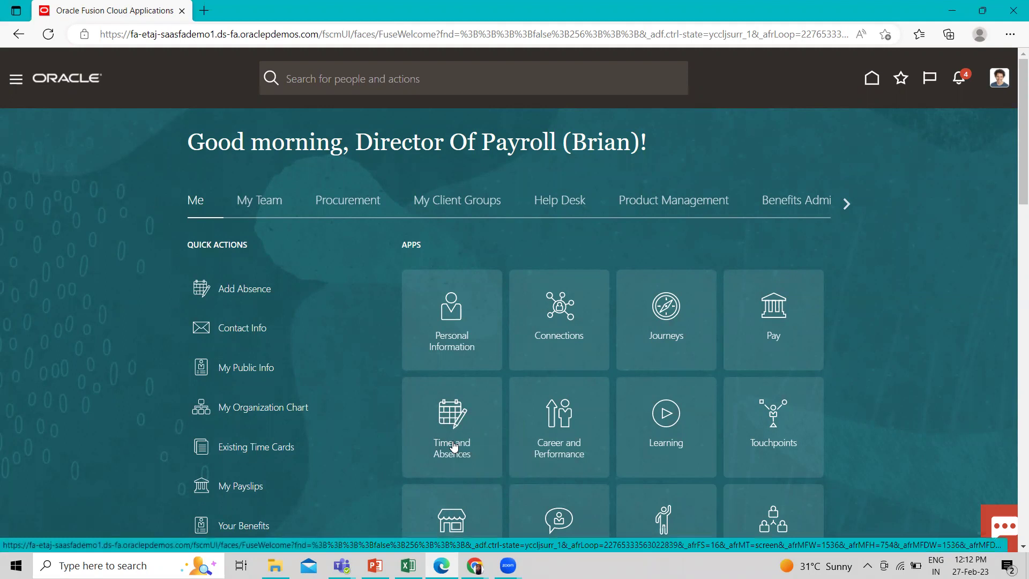
# Open the Time and Absences app from the Me tab on the home page
pyautogui.click(452, 416)
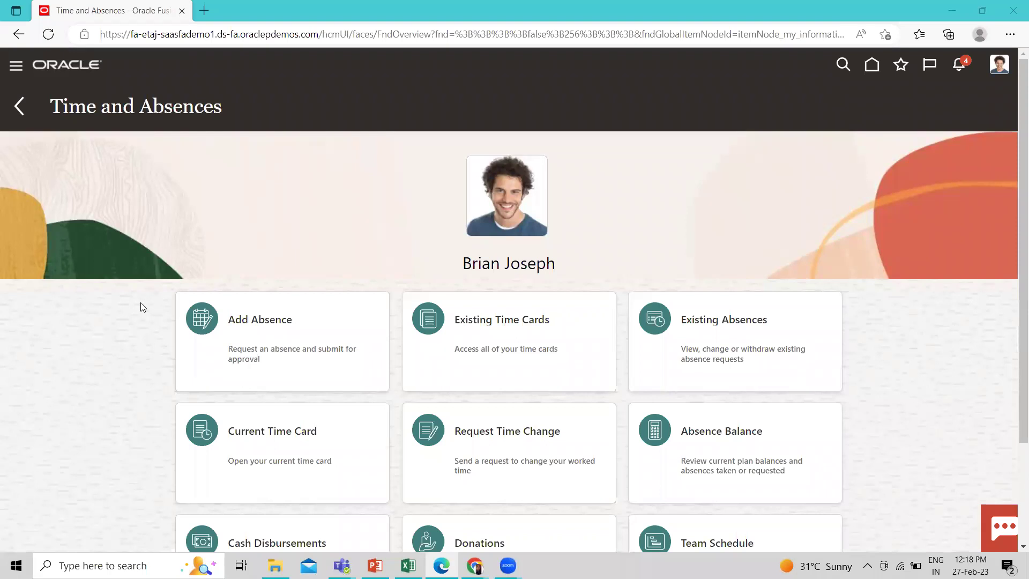
# Open the submitted 2/1/23 – 2/28/23 time card from Existing Time Cards
pyautogui.click(478, 326)
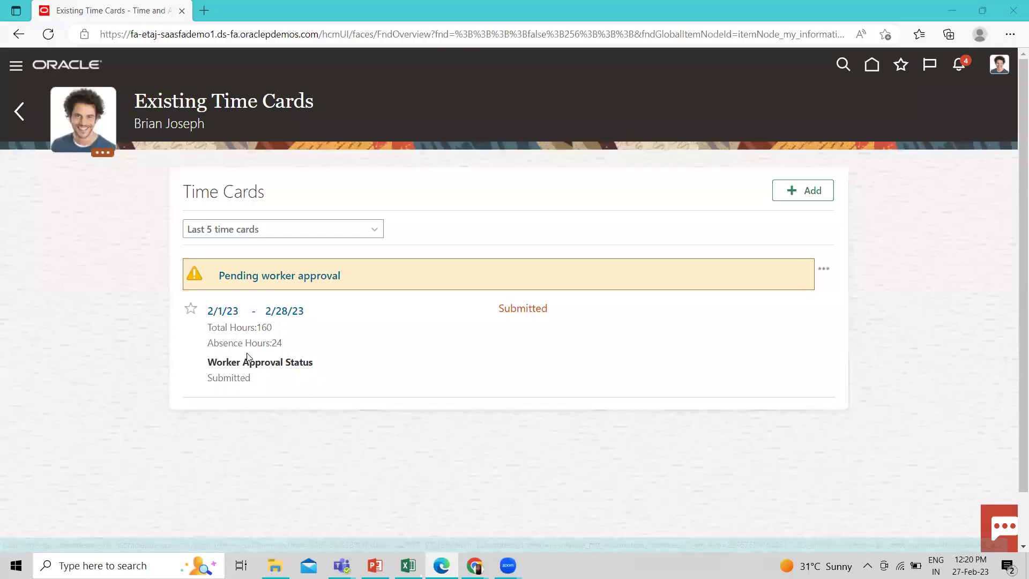
pyautogui.click(231, 311)
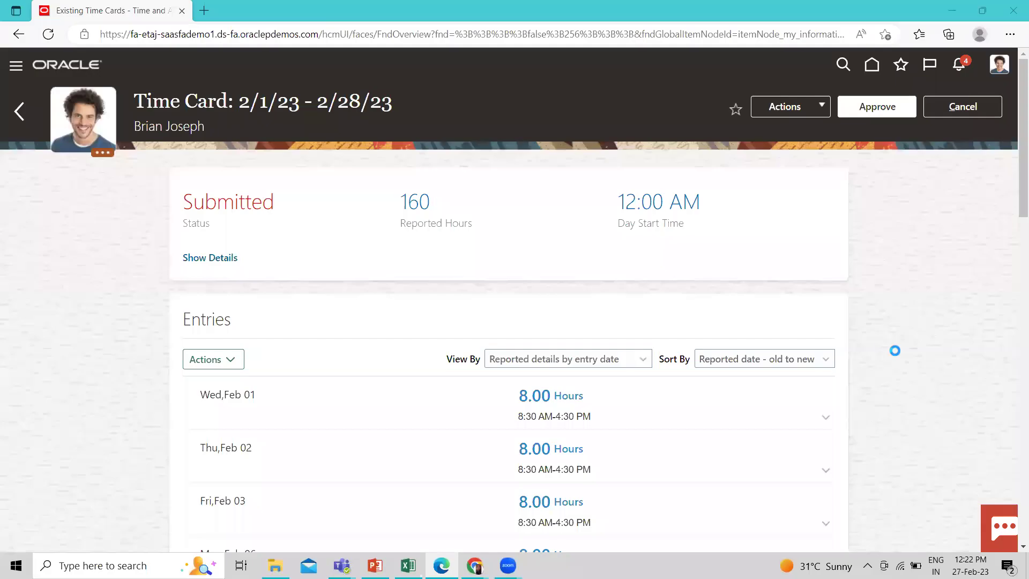
# Expand the Wed Feb 22 and Thu Feb 23 entries to check their Sick hours
pyautogui.scroll(-3, 895, 351)
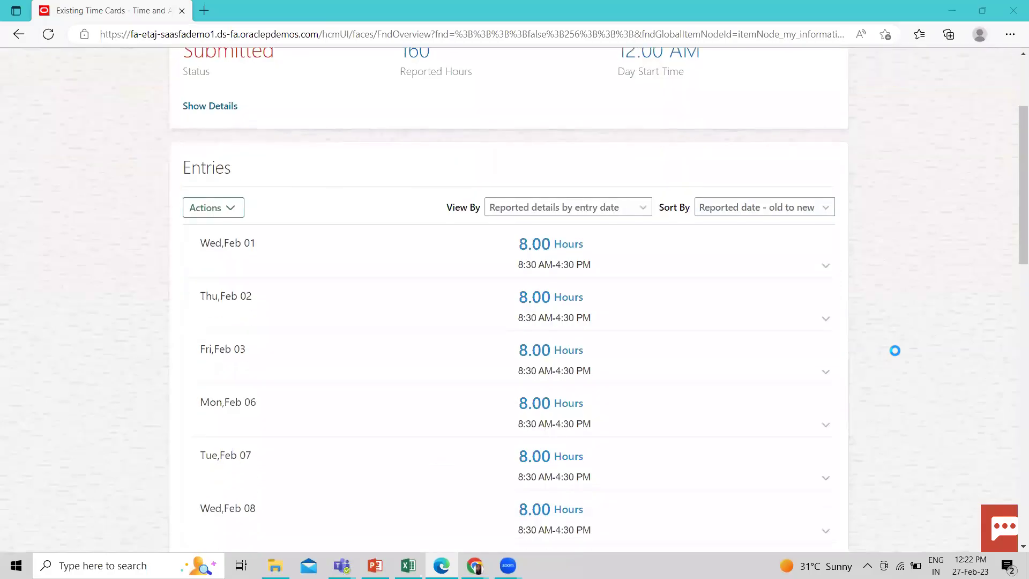
pyautogui.scroll(-3, 894, 350)
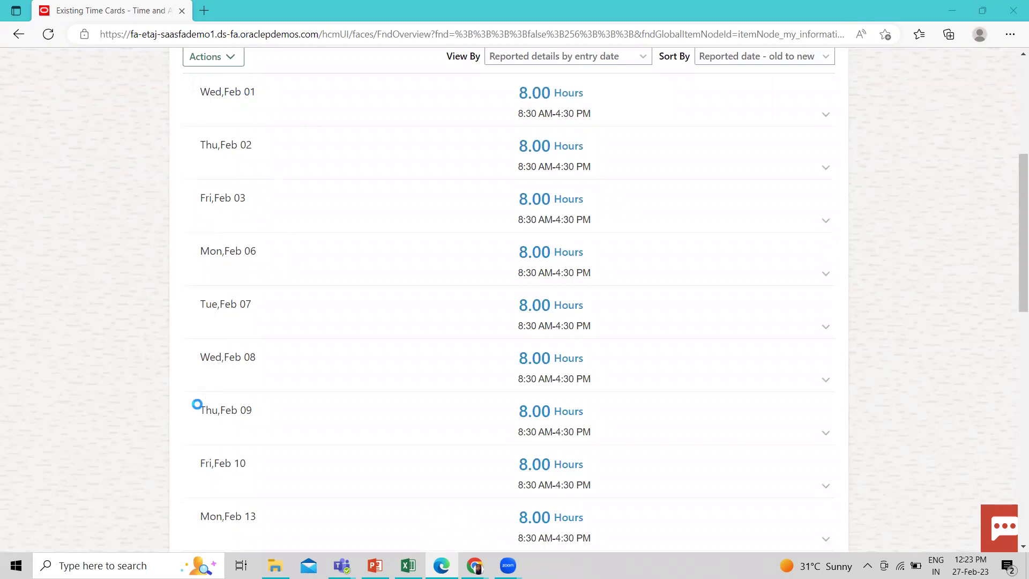
pyautogui.scroll(-15, 197, 404)
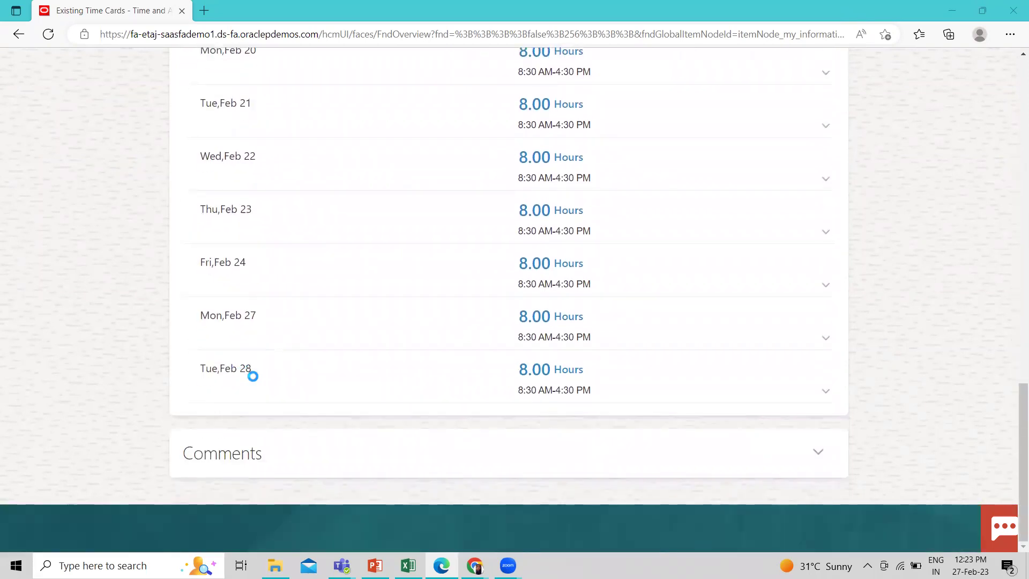
pyautogui.scroll(3, 253, 376)
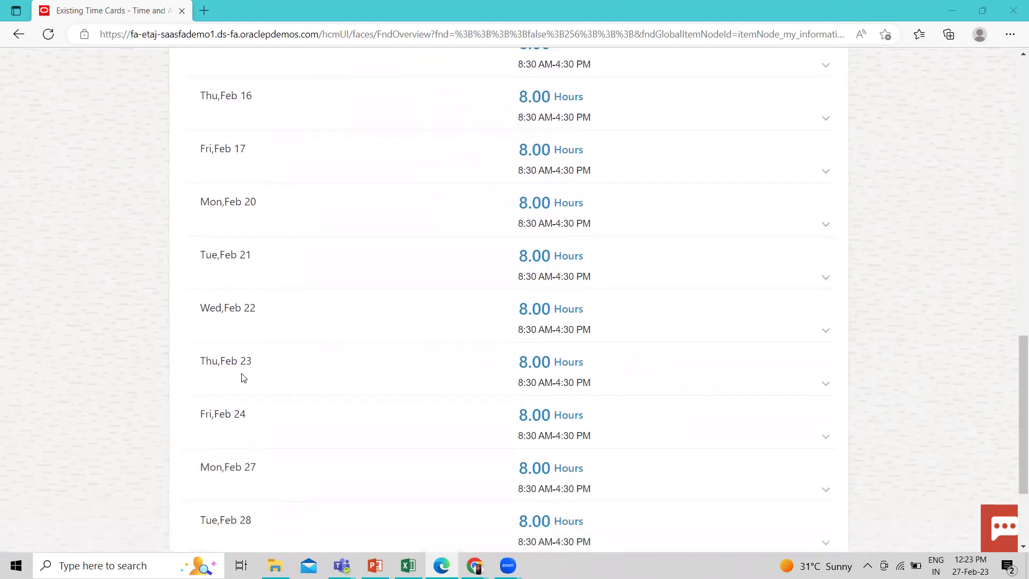
pyautogui.scroll(-2, 243, 378)
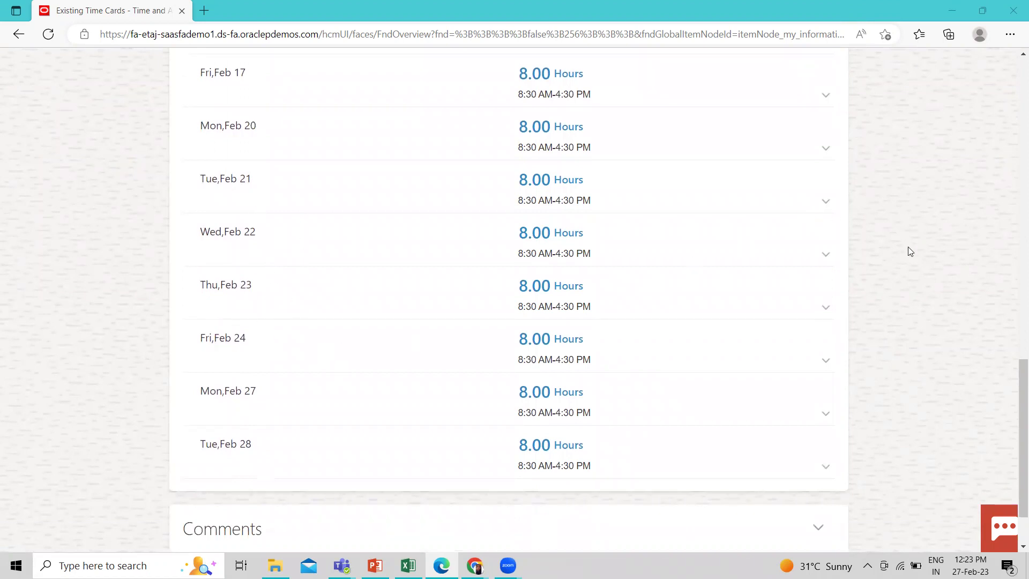
pyautogui.click(827, 260)
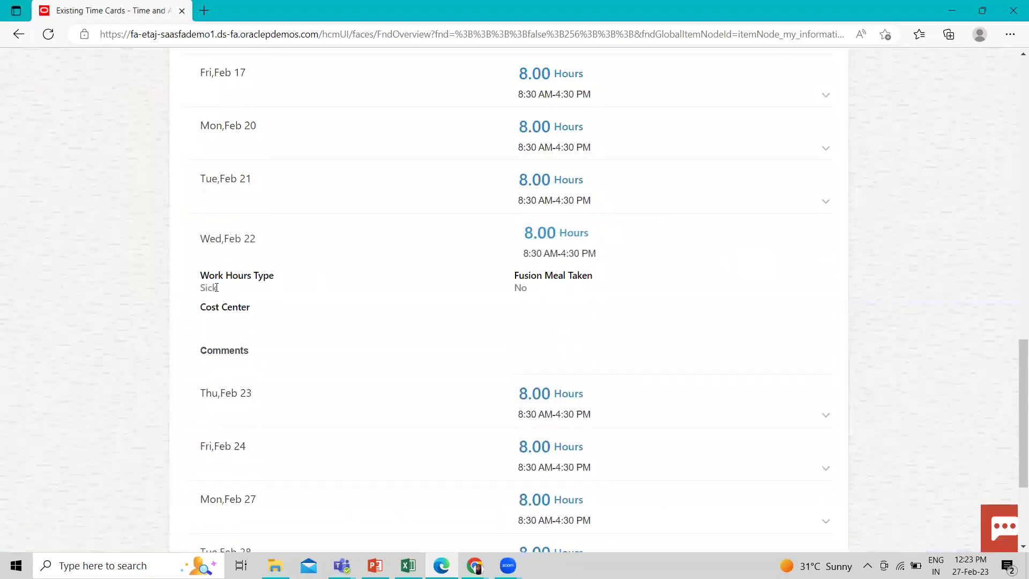
pyautogui.click(827, 414)
# Expand the Fri Feb 24 entry to confirm Sick hours, then return to the top
pyautogui.scroll(-2, 720, 409)
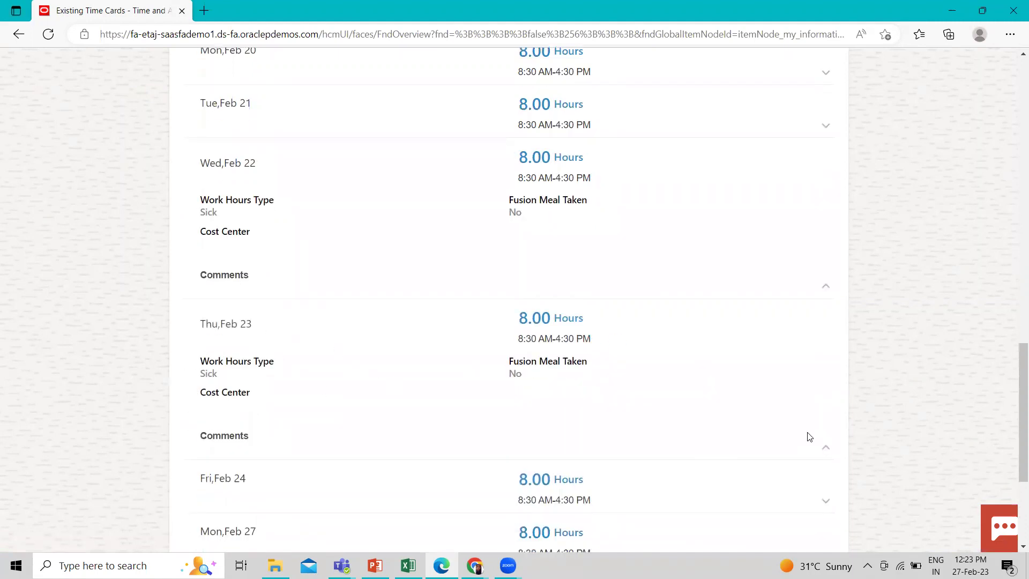
pyautogui.scroll(-2, 810, 437)
pyautogui.click(826, 427)
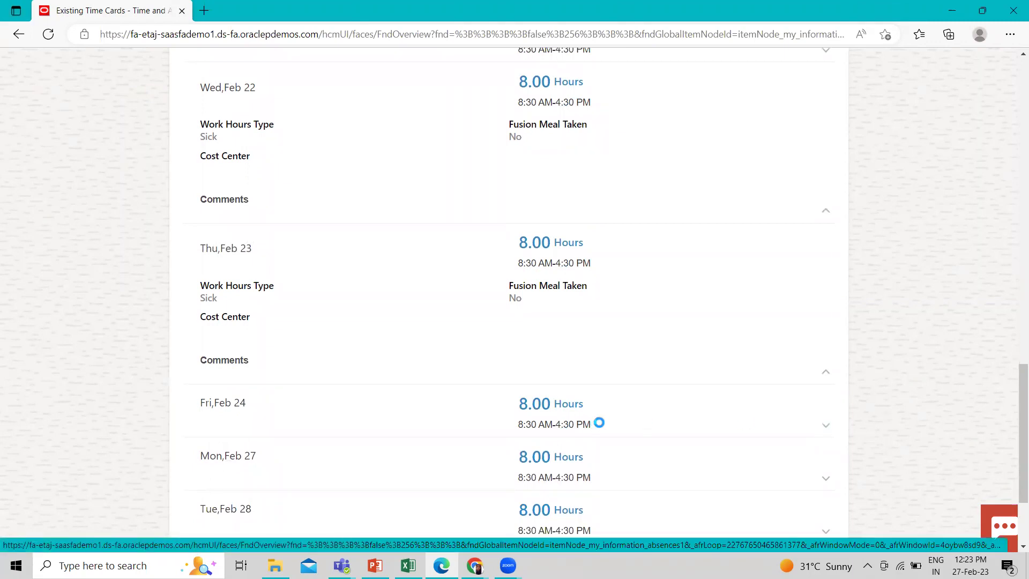
pyautogui.scroll(-2, 595, 421)
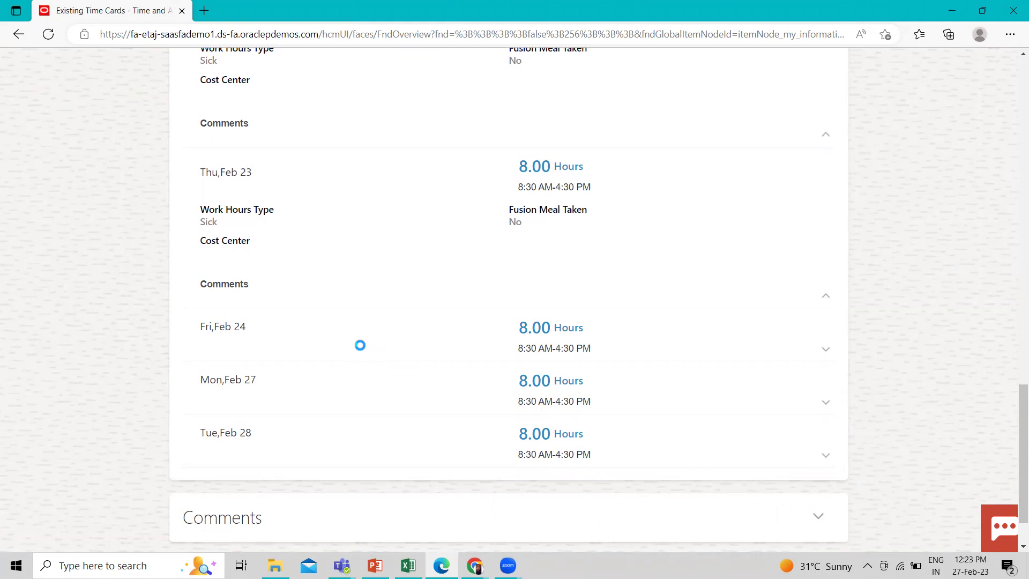
pyautogui.click(360, 345)
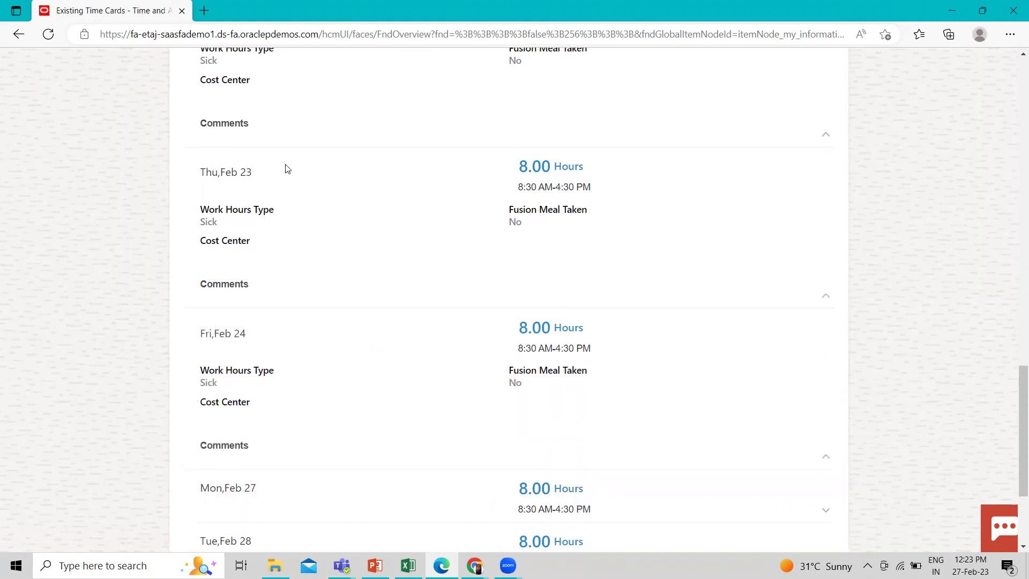
pyautogui.scroll(-3, 340, 388)
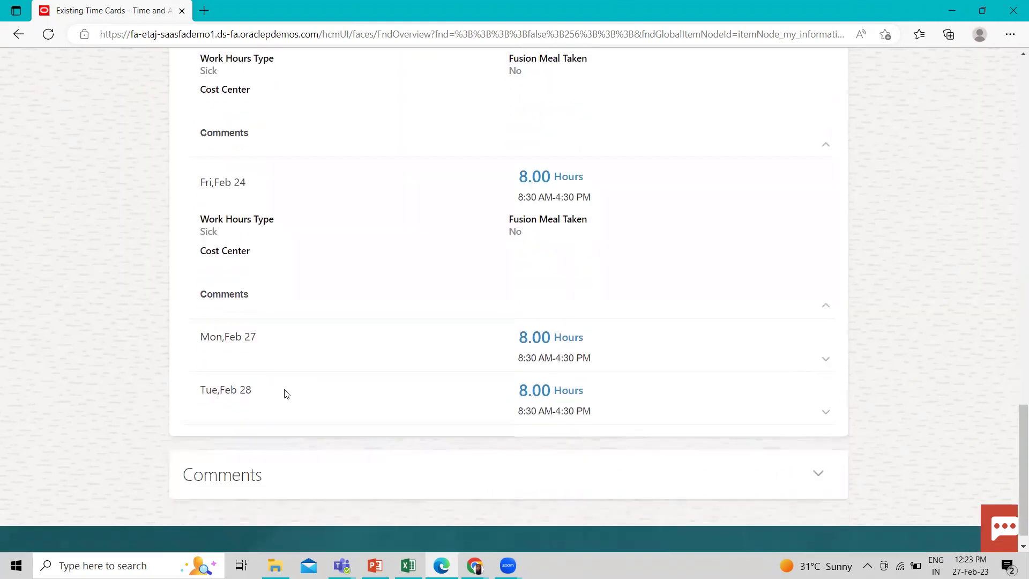
pyautogui.scroll(2, 286, 394)
pyautogui.scroll(2, 286, 394)
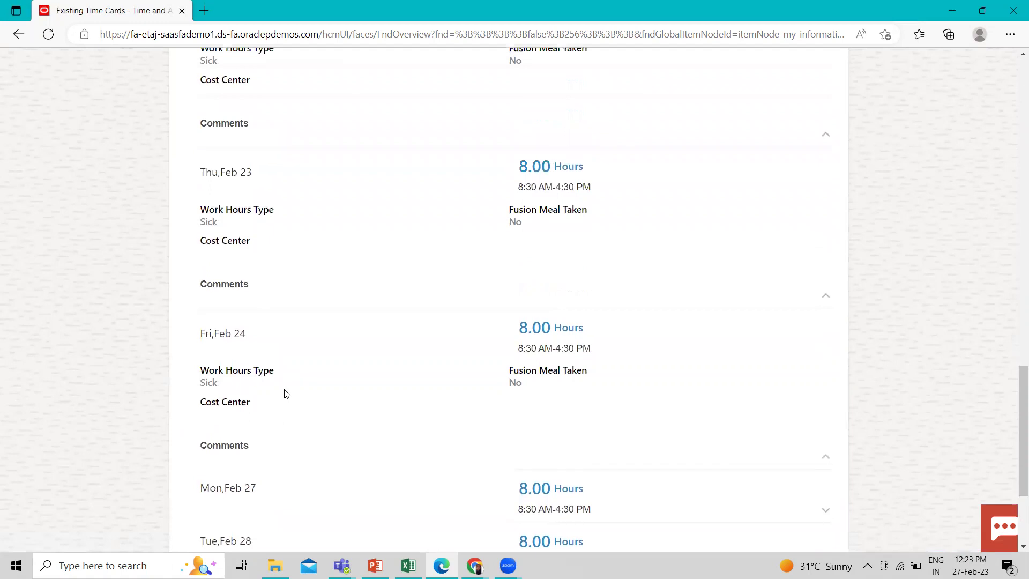
pyautogui.scroll(6, 286, 394)
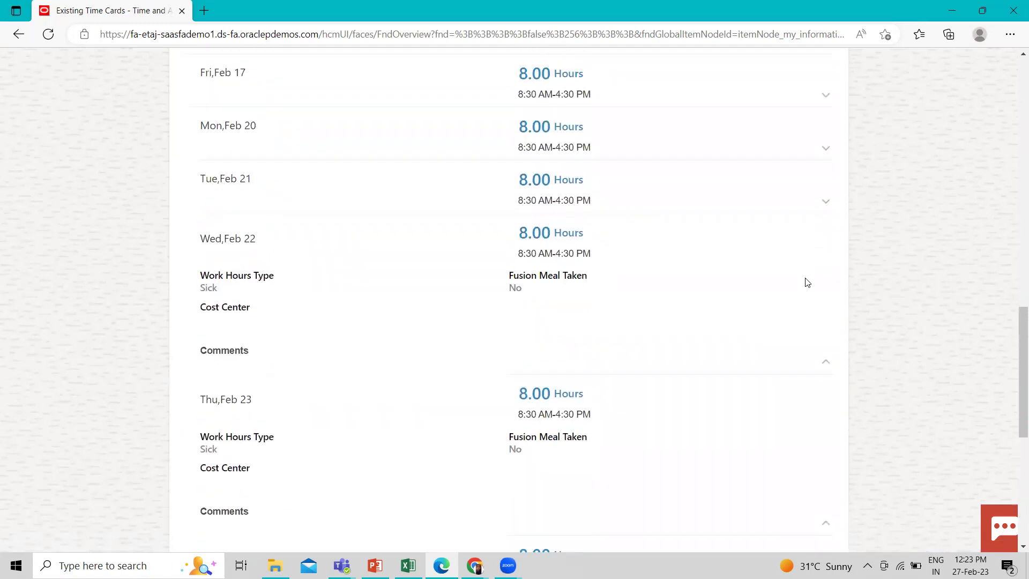
pyautogui.scroll(20, 799, 307)
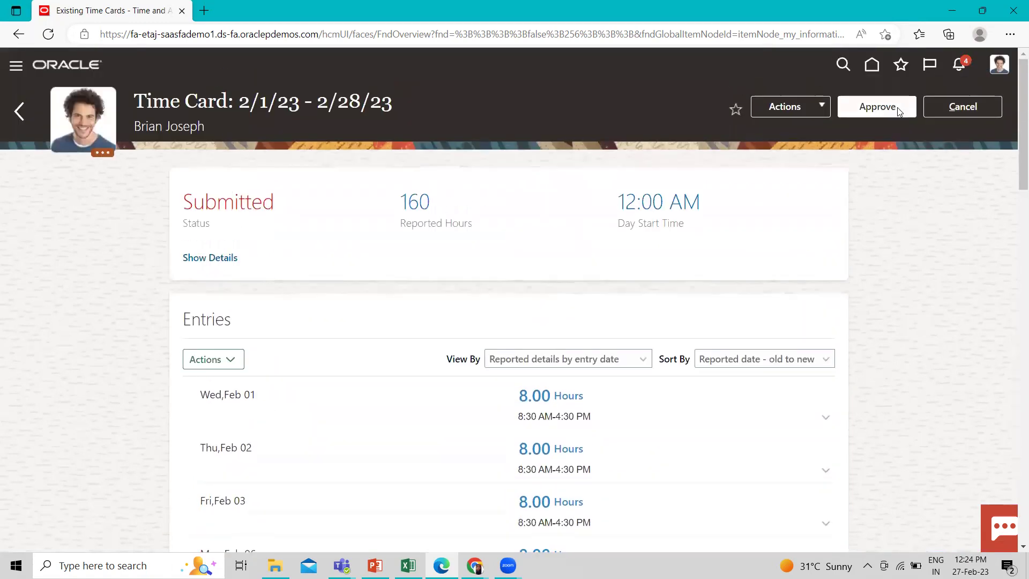
# Approve the February time card and switch to the incognito browser session
pyautogui.click(881, 107)
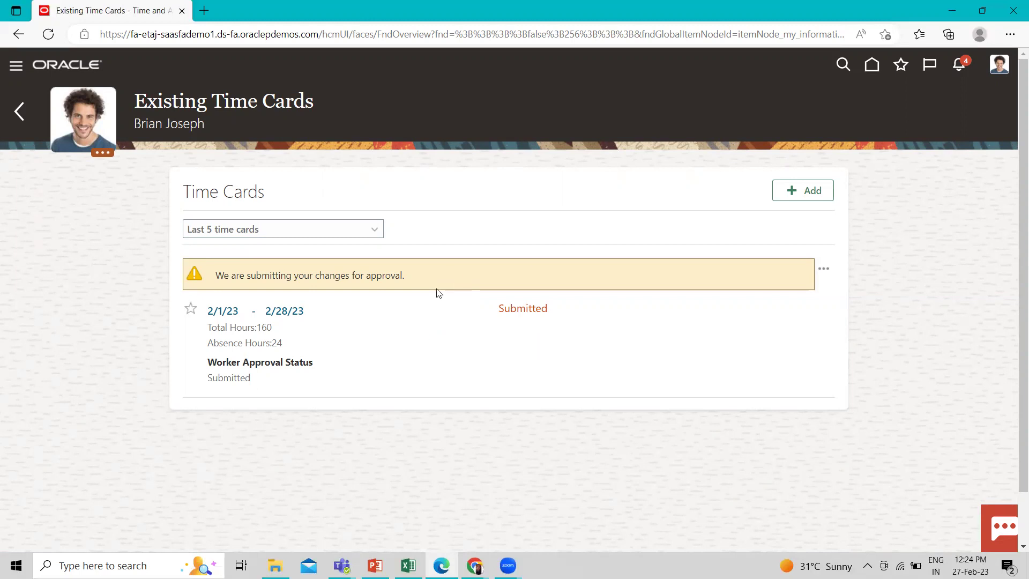
pyautogui.click(508, 565)
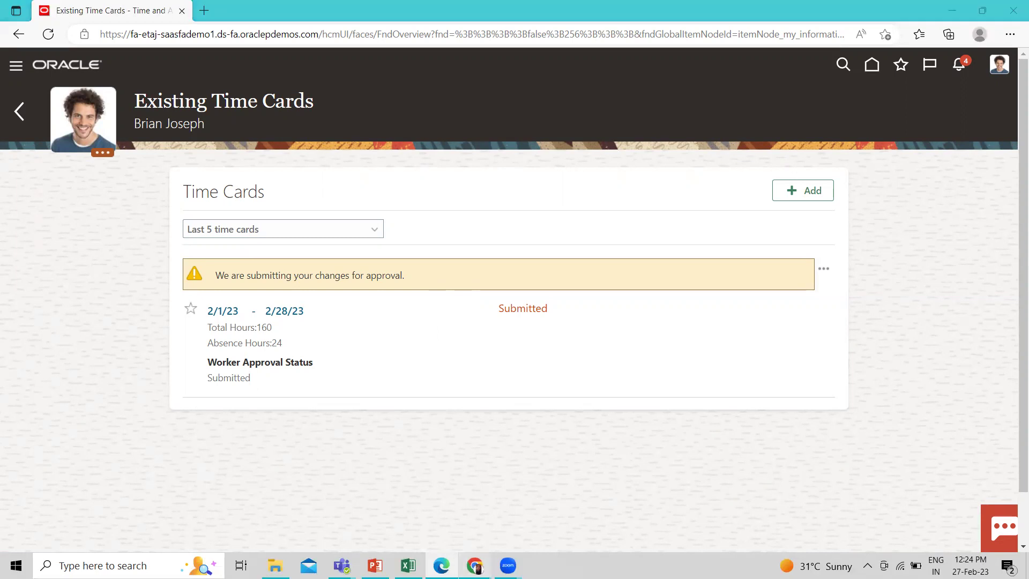
pyautogui.moveTo(475, 565)
pyautogui.click(540, 519)
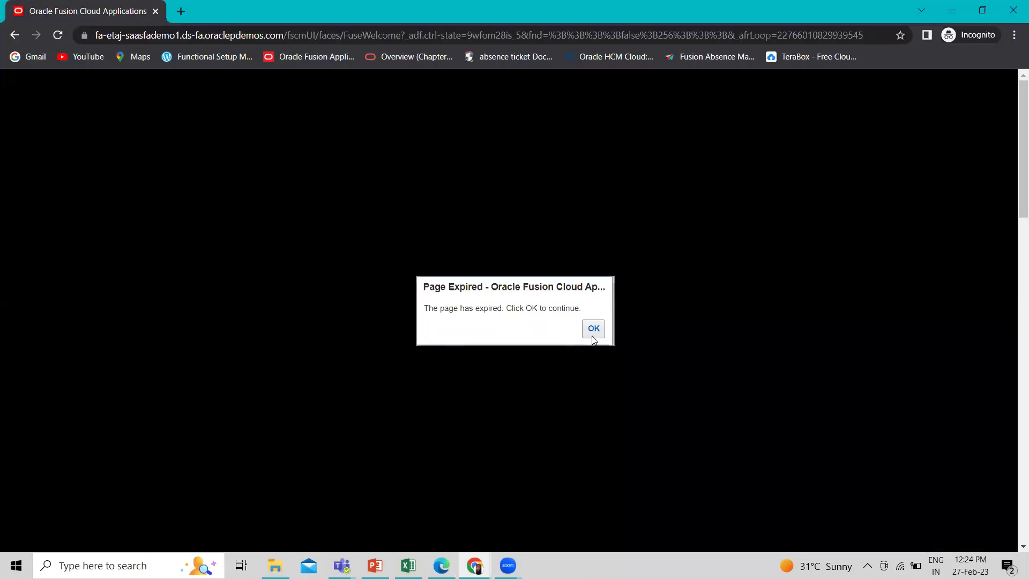
# Dismiss Page Expired, review the Change Salary history, and return to the HR VP home page
pyautogui.click(593, 338)
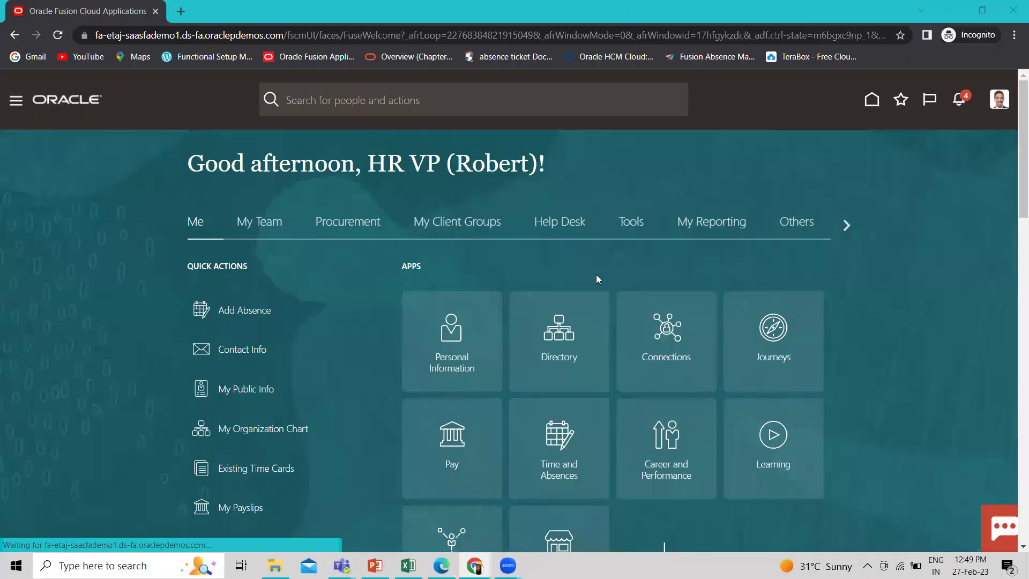
pyautogui.moveTo(475, 566)
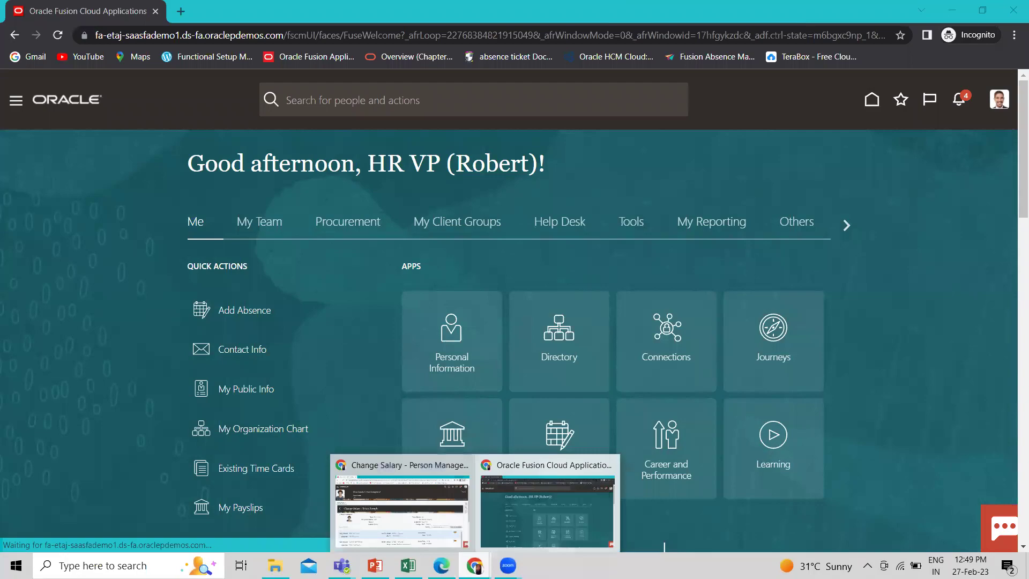
pyautogui.click(395, 527)
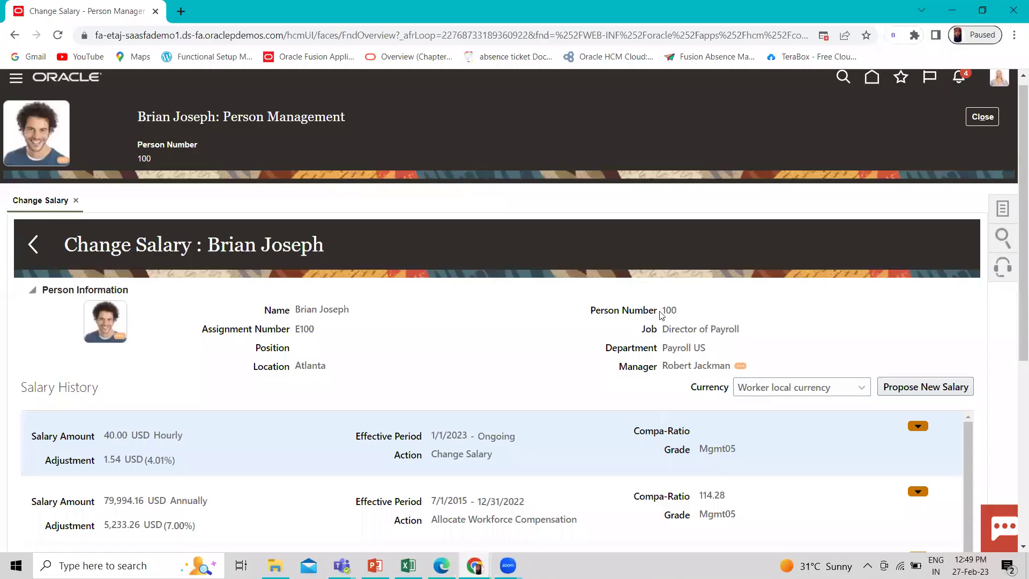
pyautogui.scroll(-1, 661, 315)
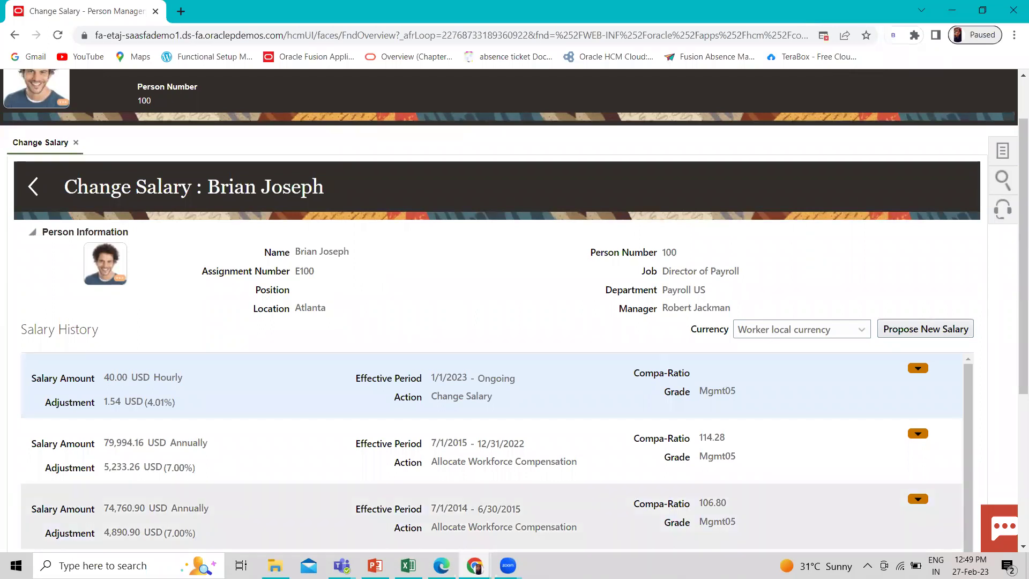
pyautogui.moveTo(475, 566)
pyautogui.click(522, 533)
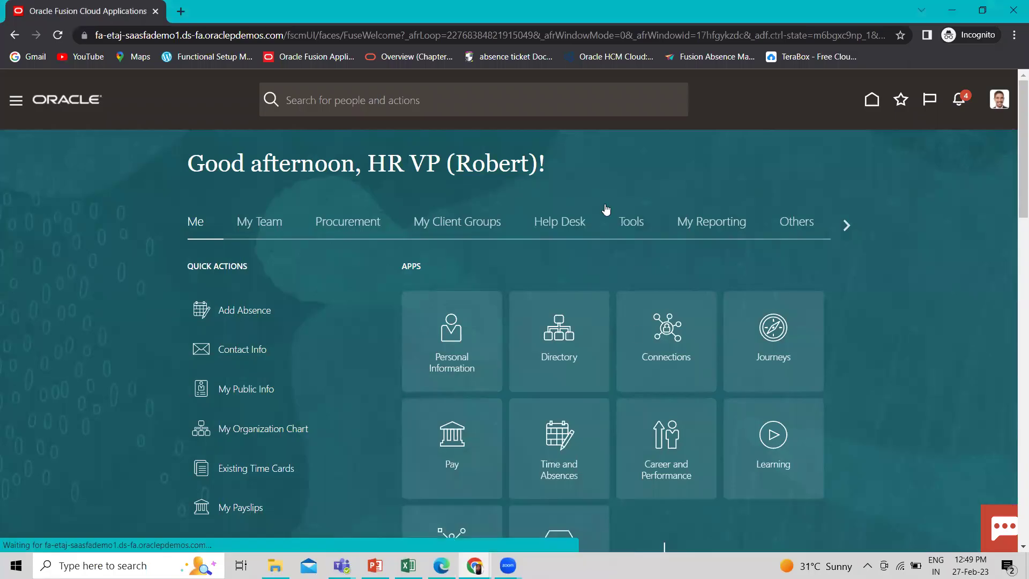
# Approve the Approval of Payroll Time Entries request for 2023-02-01 to 2023-02-28 from notifications
pyautogui.click(963, 104)
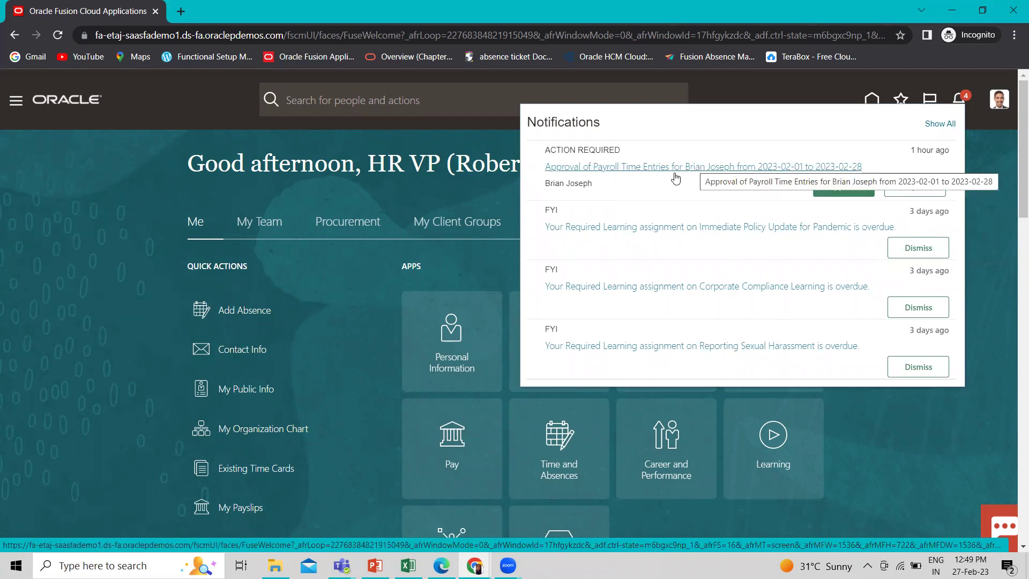
pyautogui.click(843, 187)
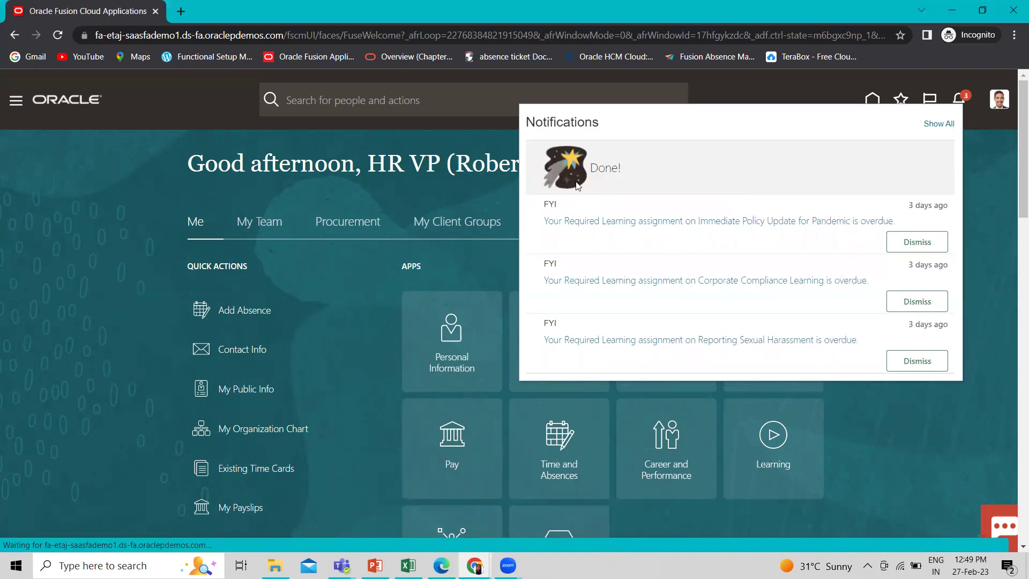
pyautogui.click(63, 240)
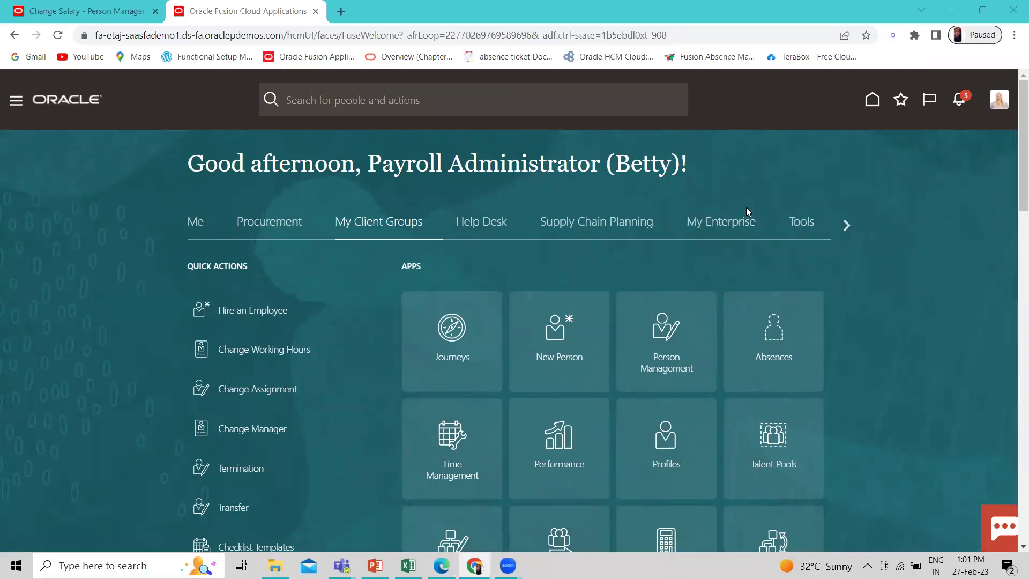
# Open Calculation Cards under Person Information in the Payroll work area
pyautogui.scroll(-3, 945, 355)
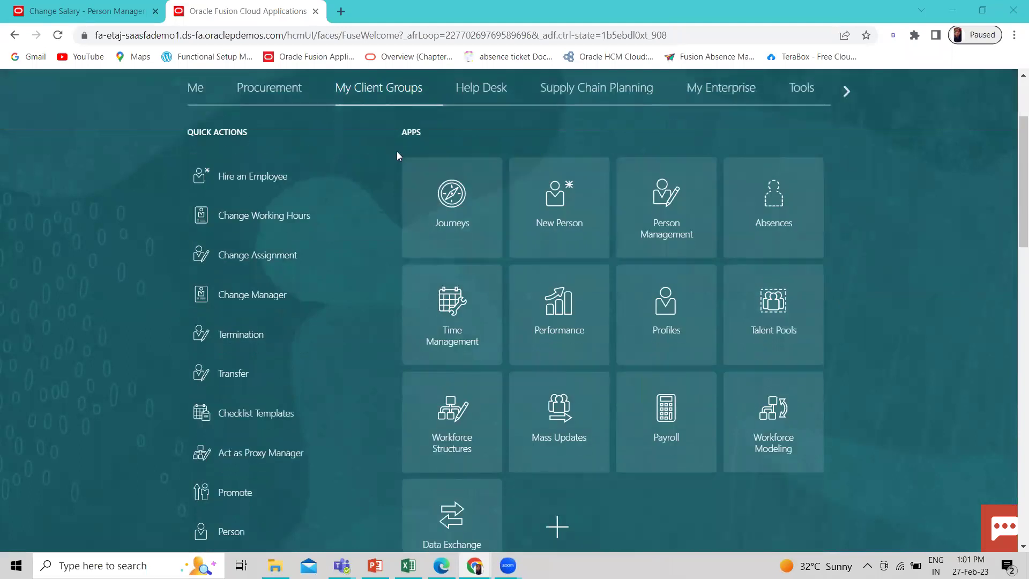
pyautogui.click(671, 417)
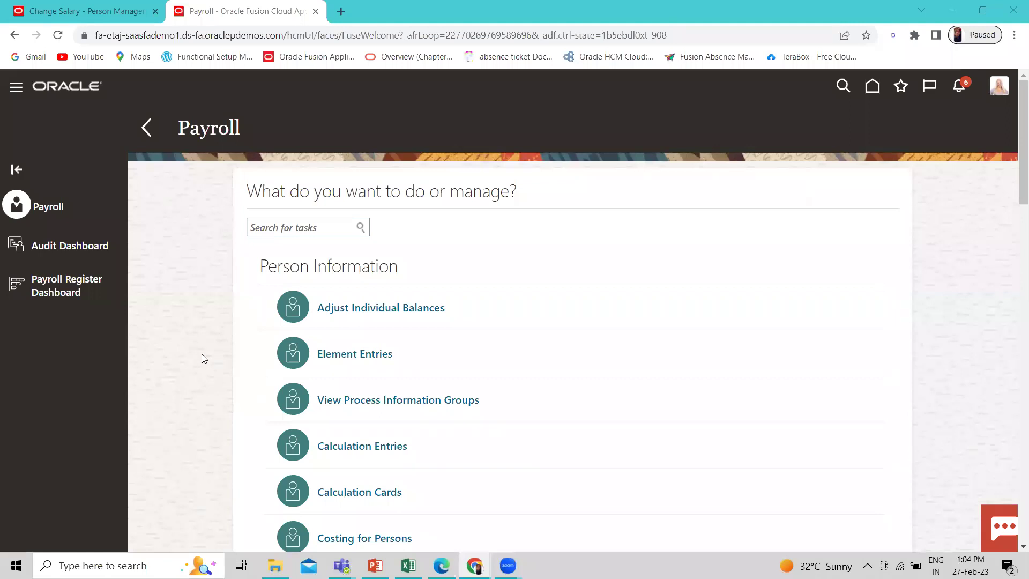
pyautogui.scroll(-1, 202, 355)
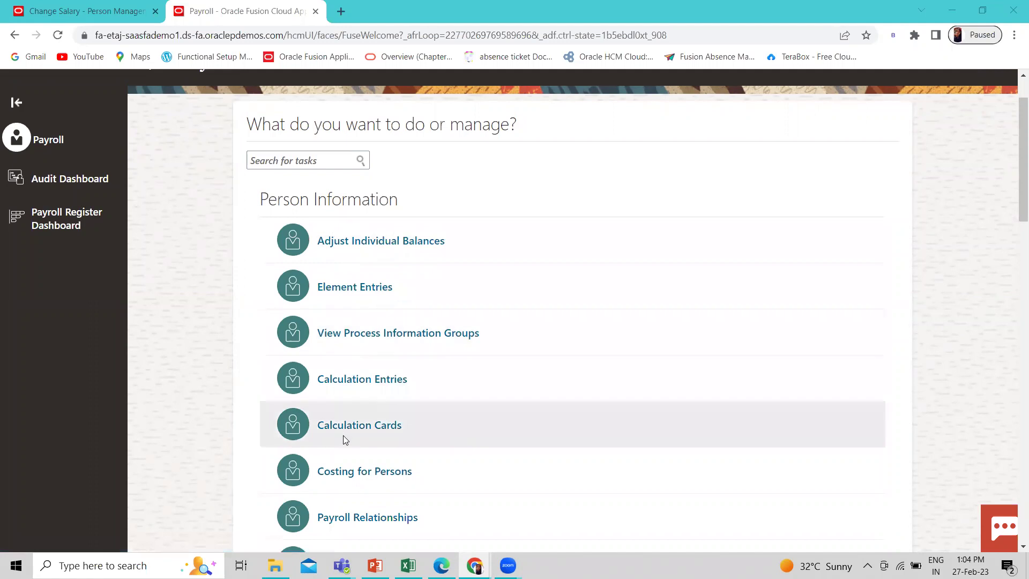
pyautogui.click(345, 425)
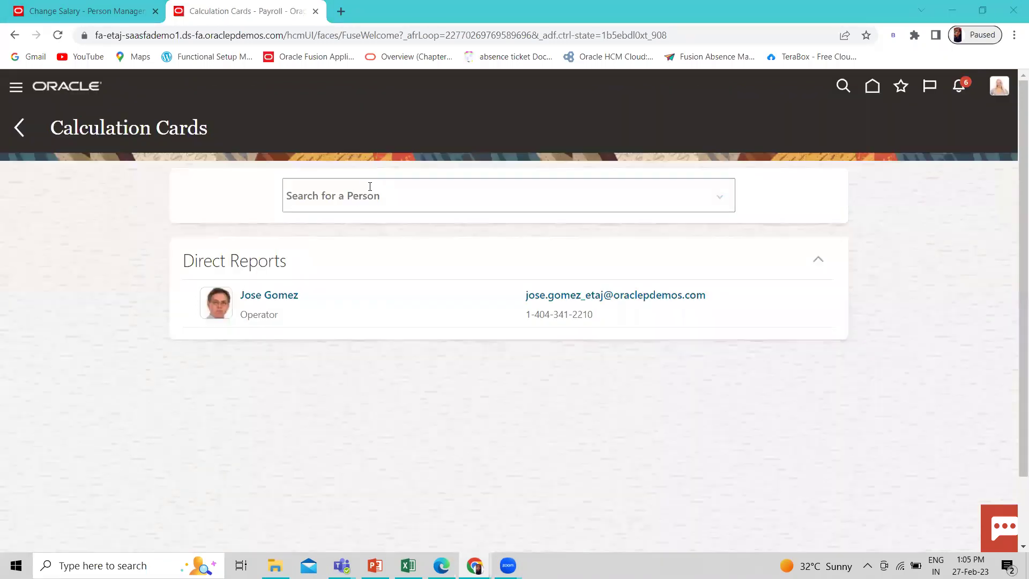
# Find the employee by person number in Advanced Search and open their calculation cards
pyautogui.click(362, 198)
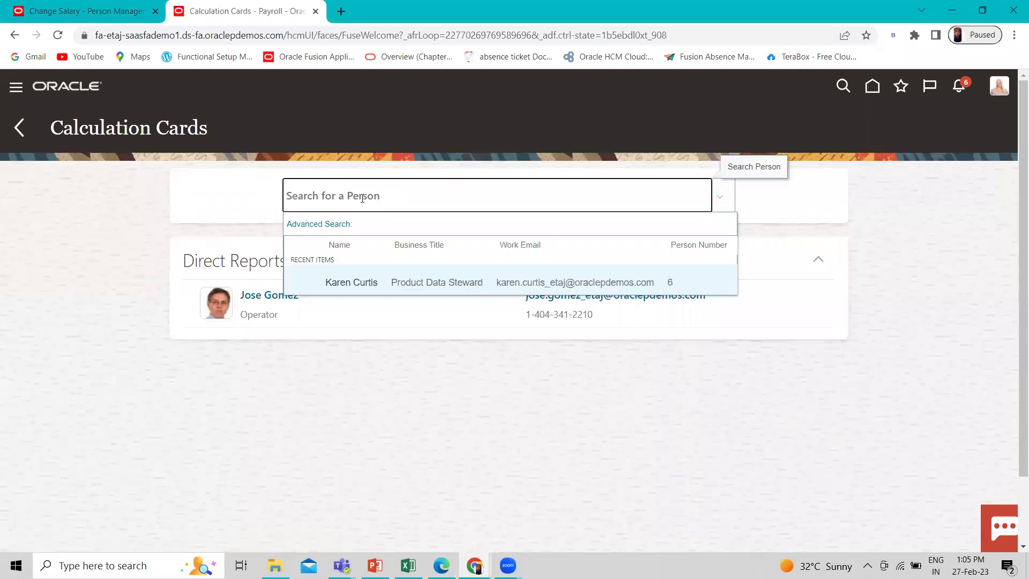
pyautogui.click(328, 222)
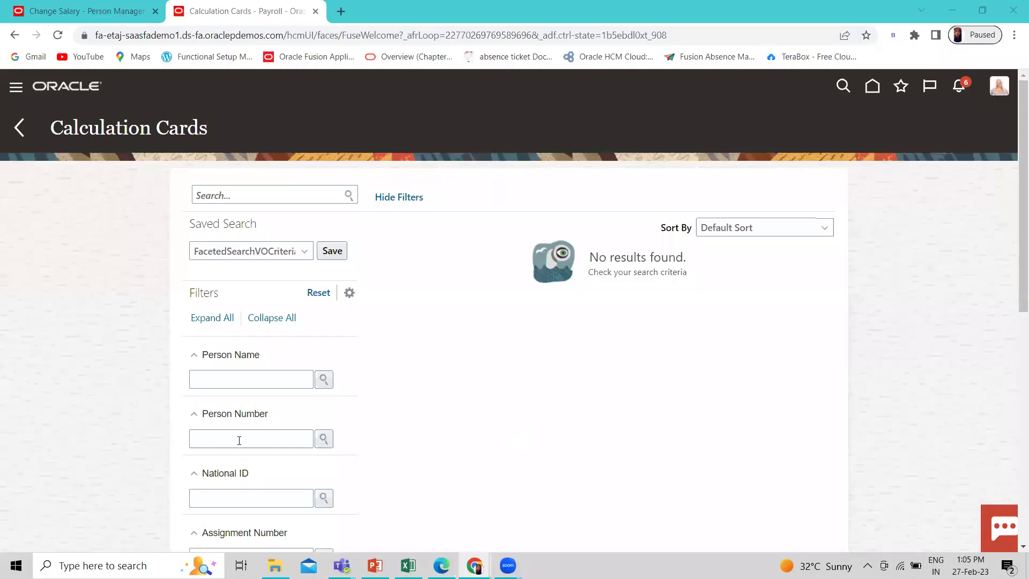
pyautogui.click(239, 440)
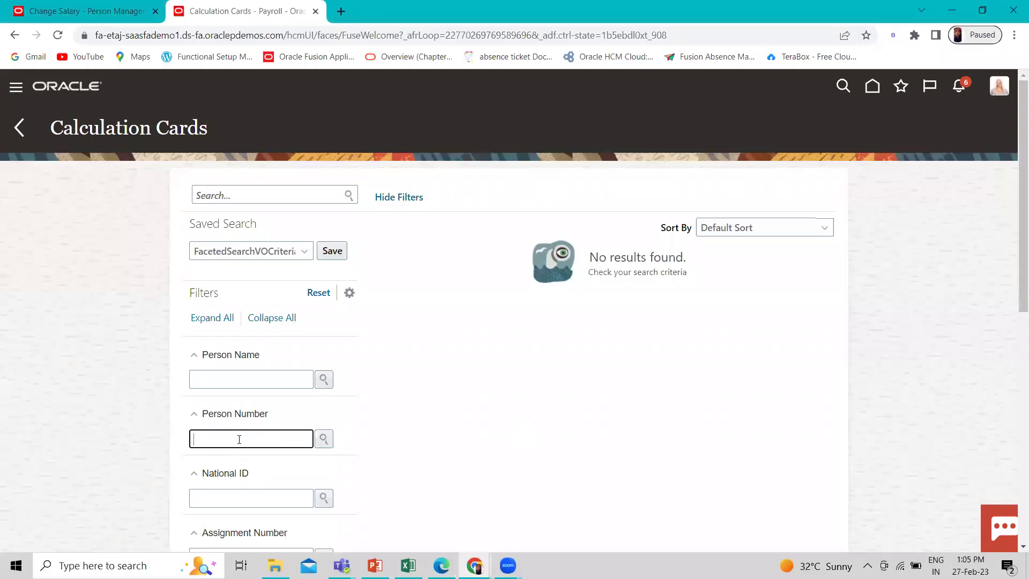
pyautogui.write('100')
pyautogui.press('Return')
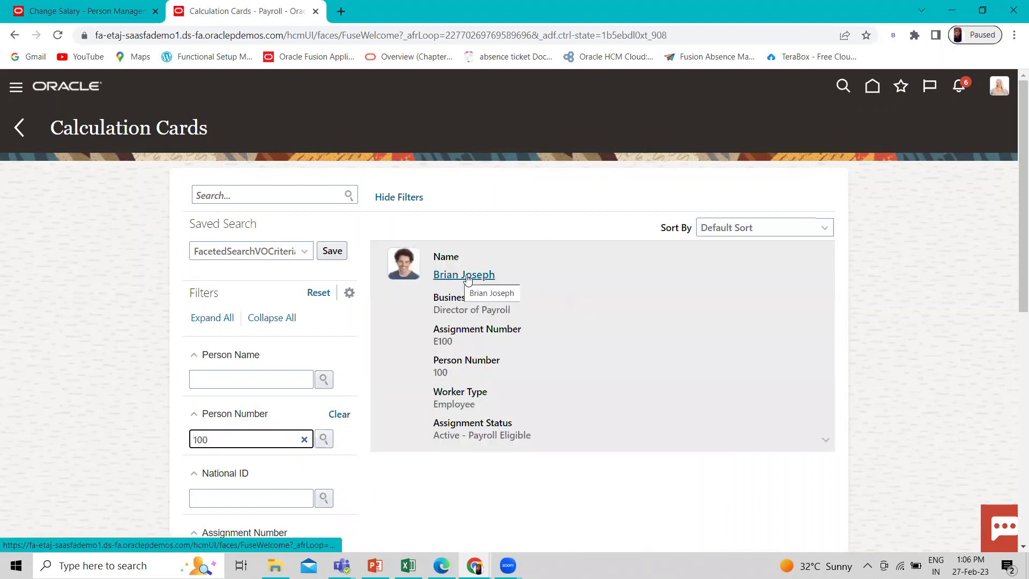
pyautogui.click(480, 276)
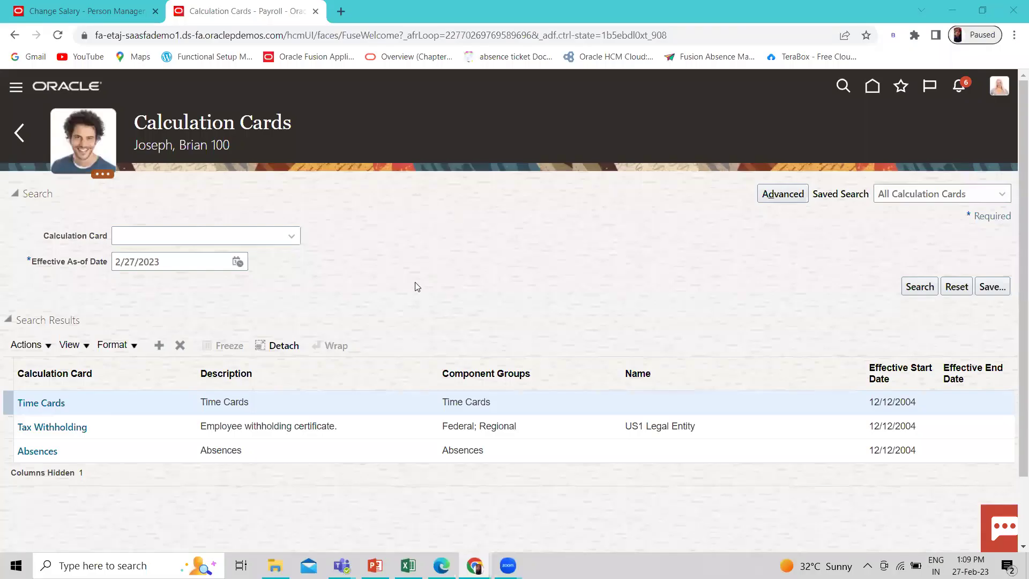
# Open the Time Cards card from the employee's calculation card list
pyautogui.click(38, 408)
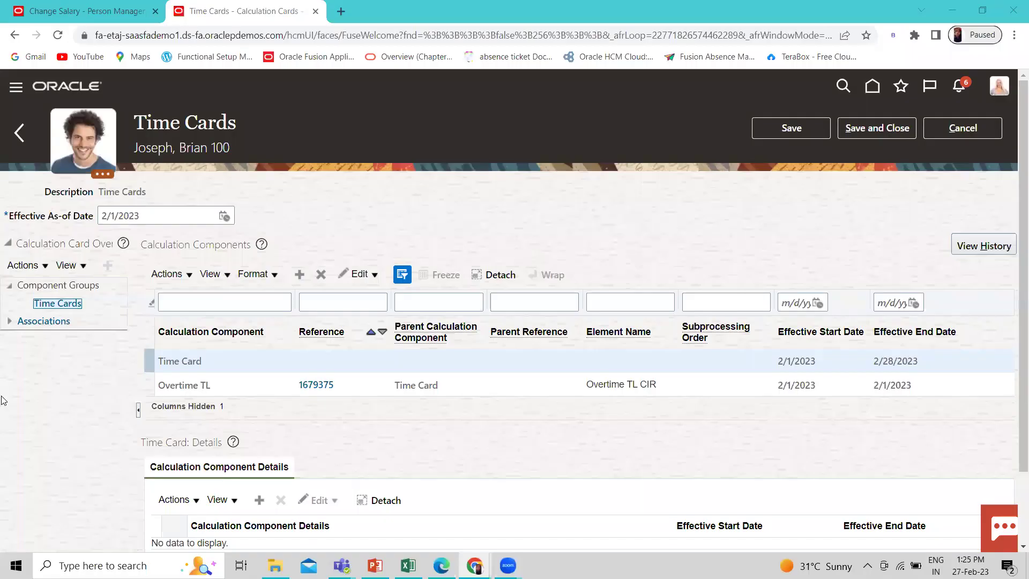
# View Overtime TL's enterable calculation values (8.000 for 2/1/2023), then save and close the card
pyautogui.click(217, 386)
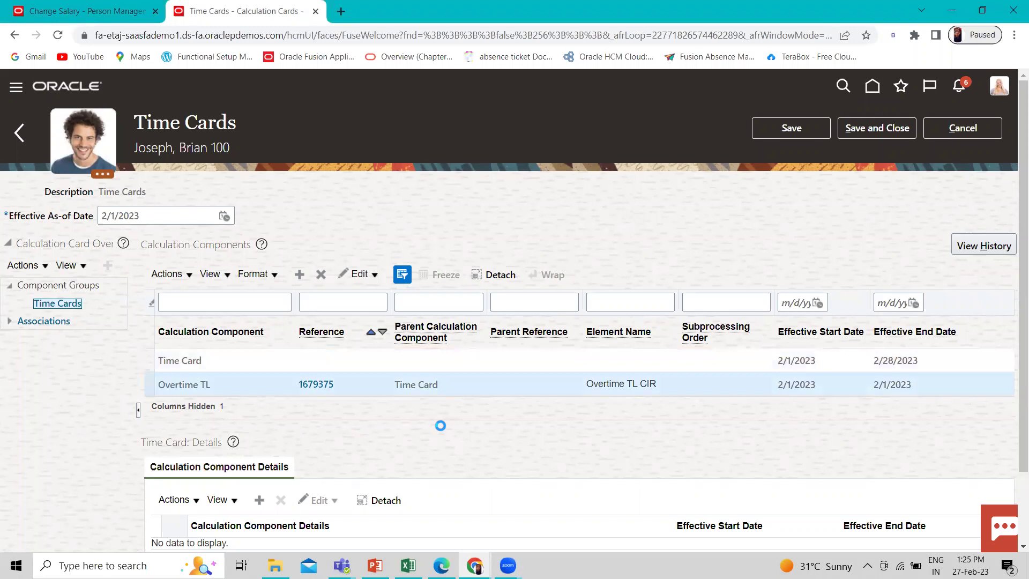
pyautogui.scroll(-1, 441, 425)
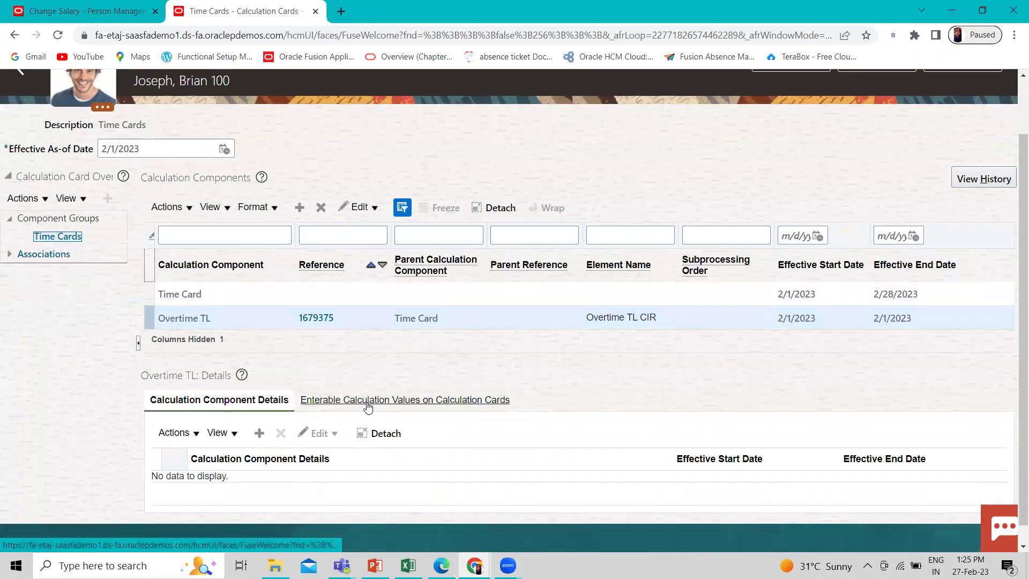
pyautogui.click(445, 406)
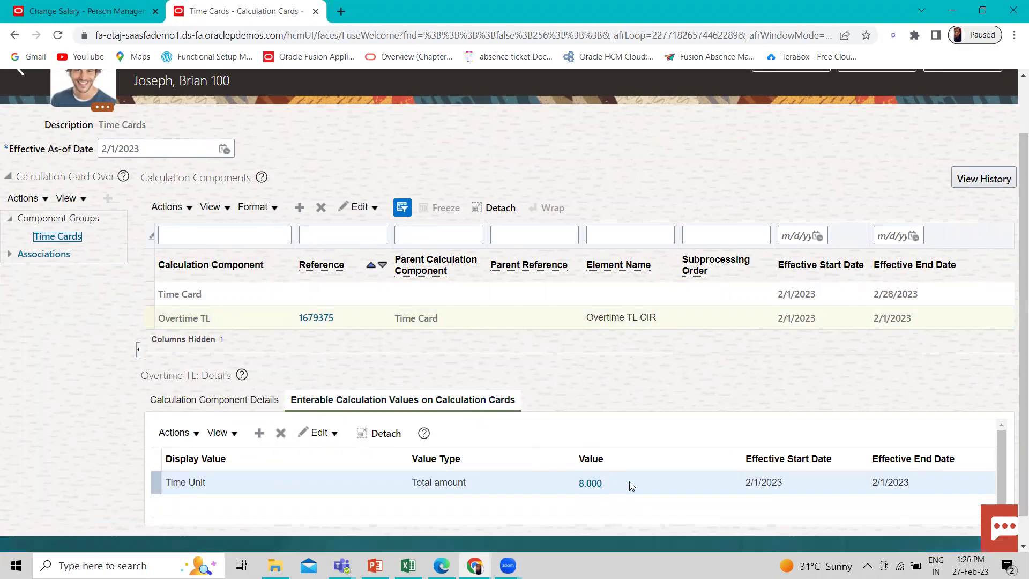
pyautogui.scroll(1, 630, 482)
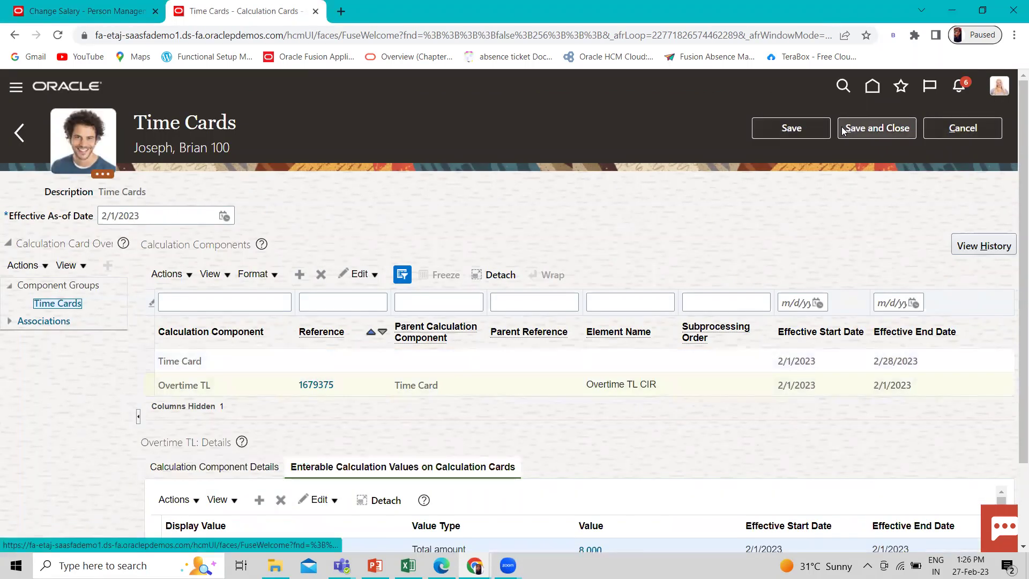
pyautogui.click(878, 128)
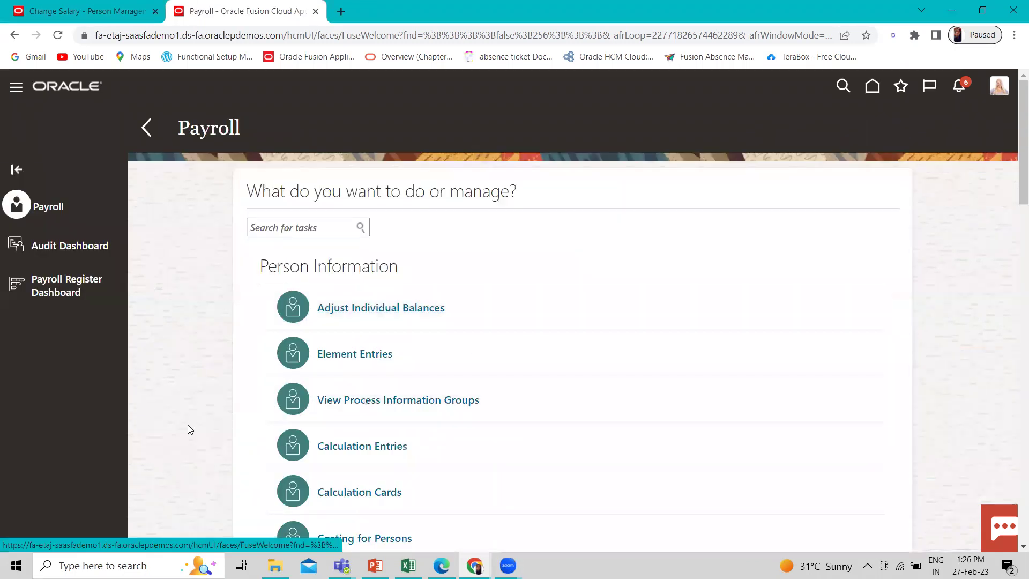
# Scroll through the Time Cards calculation card
pyautogui.scroll(-3, 203, 427)
pyautogui.scroll(-9, 224, 424)
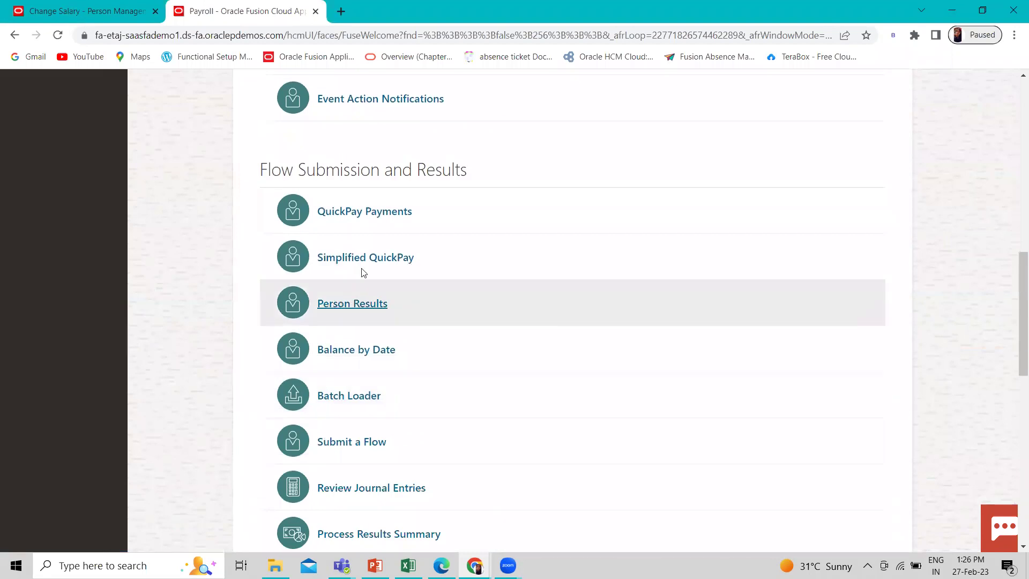
# Start a Simplified QuickPay by searching the employee's first name and selecting the employee
pyautogui.click(348, 258)
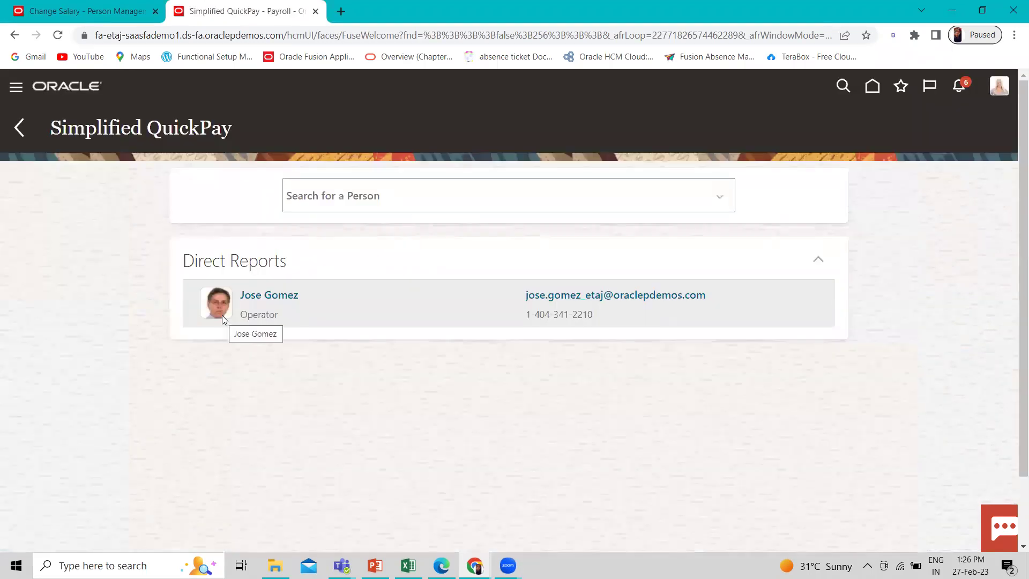
pyautogui.click(303, 200)
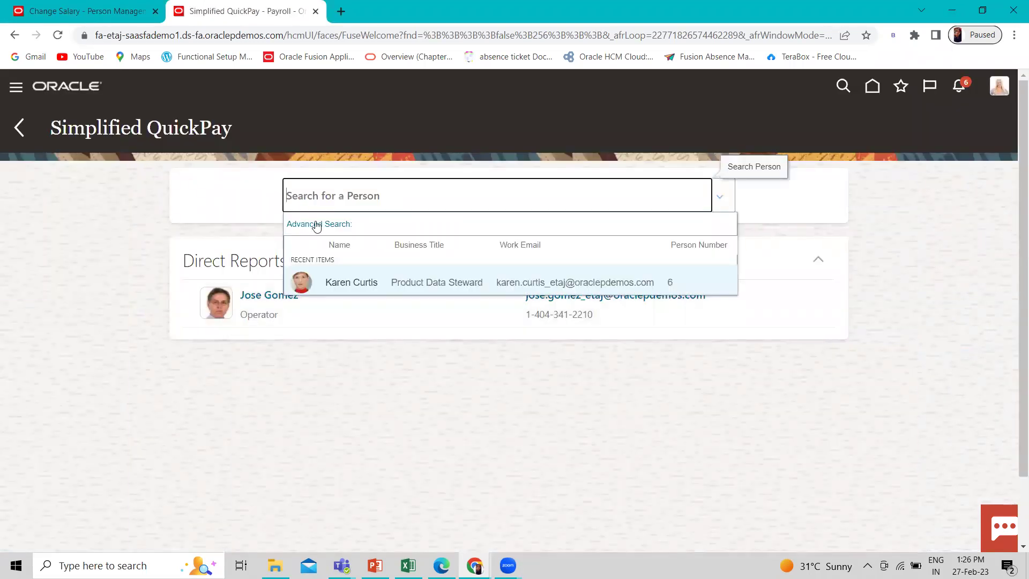
pyautogui.write('Brian')
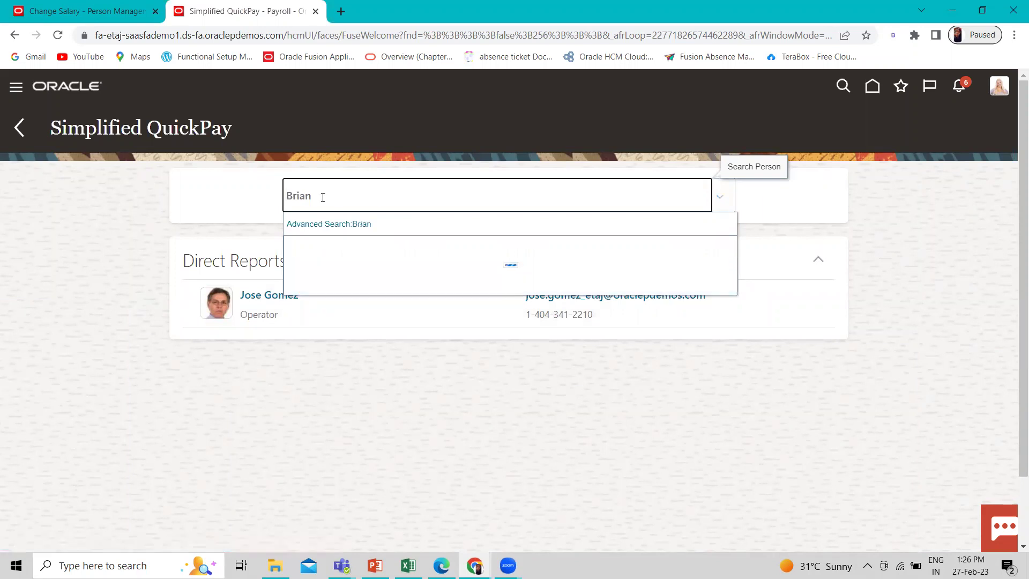
pyautogui.scroll(-3, 351, 321)
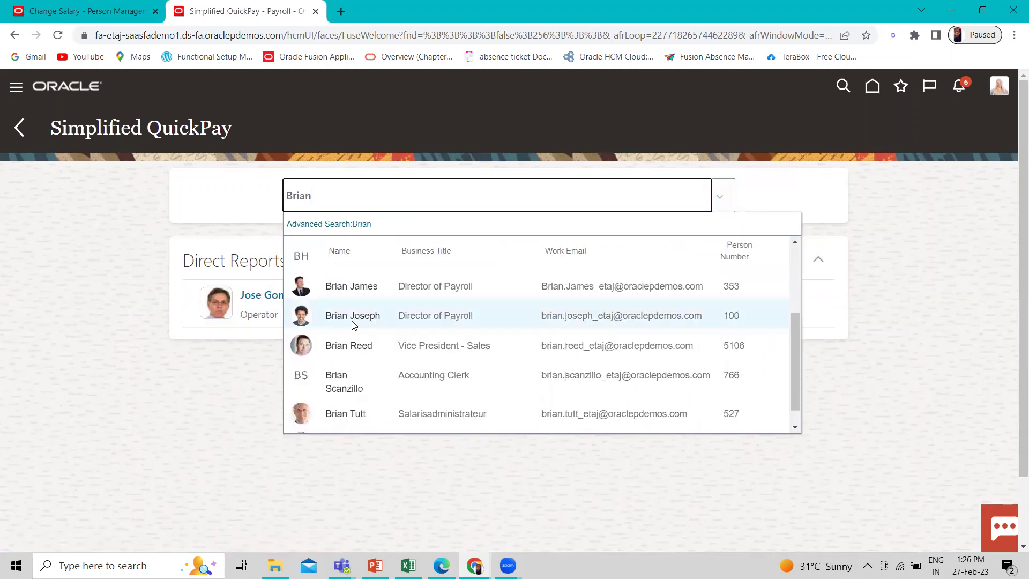
pyautogui.click(354, 317)
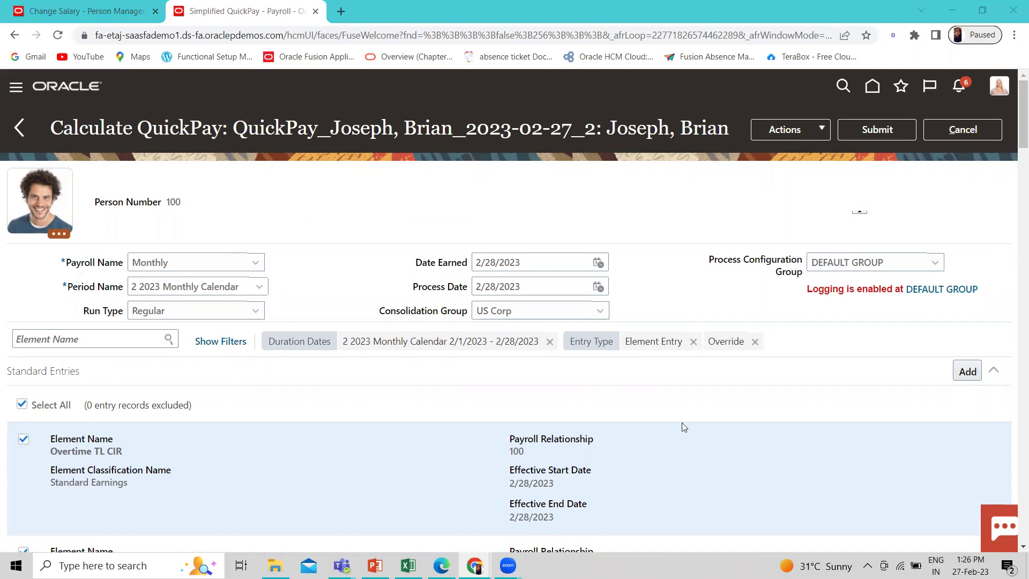
# Expand the Time Card Entries section to review the overtime entries, then close it
pyautogui.scroll(-1, 683, 424)
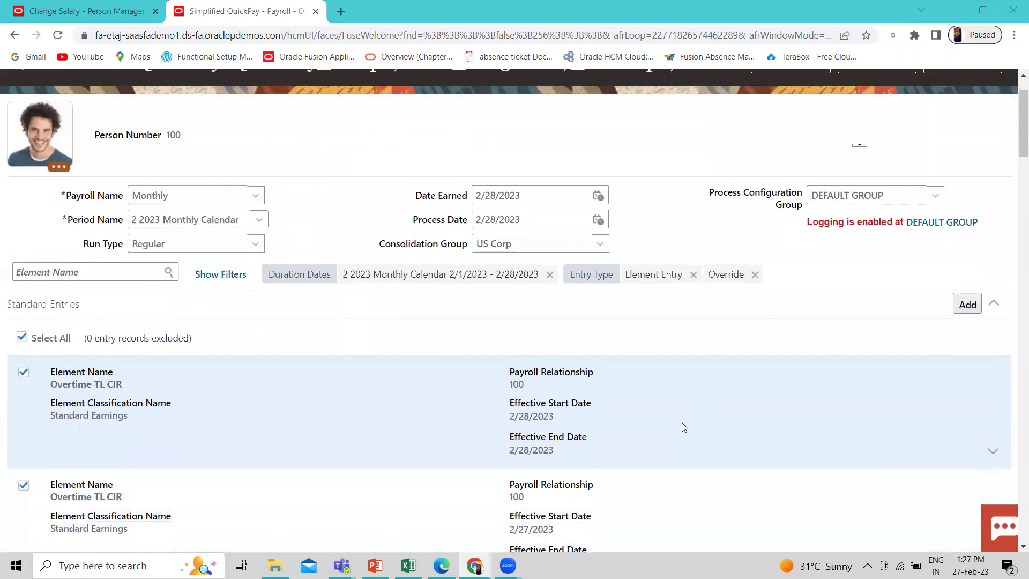
pyautogui.scroll(-2, 791, 394)
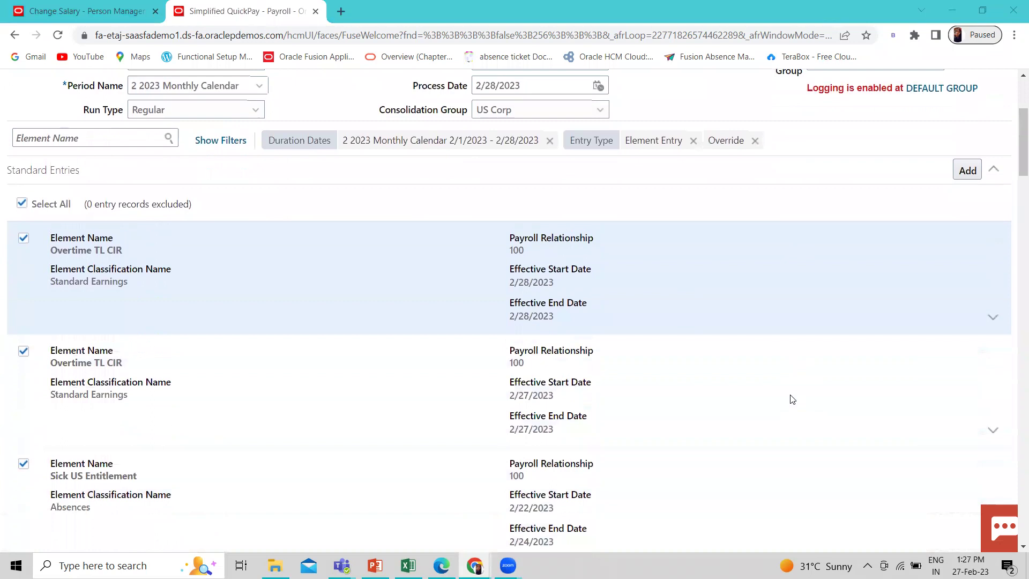
pyautogui.scroll(-2, 792, 398)
pyautogui.scroll(-2, 287, 368)
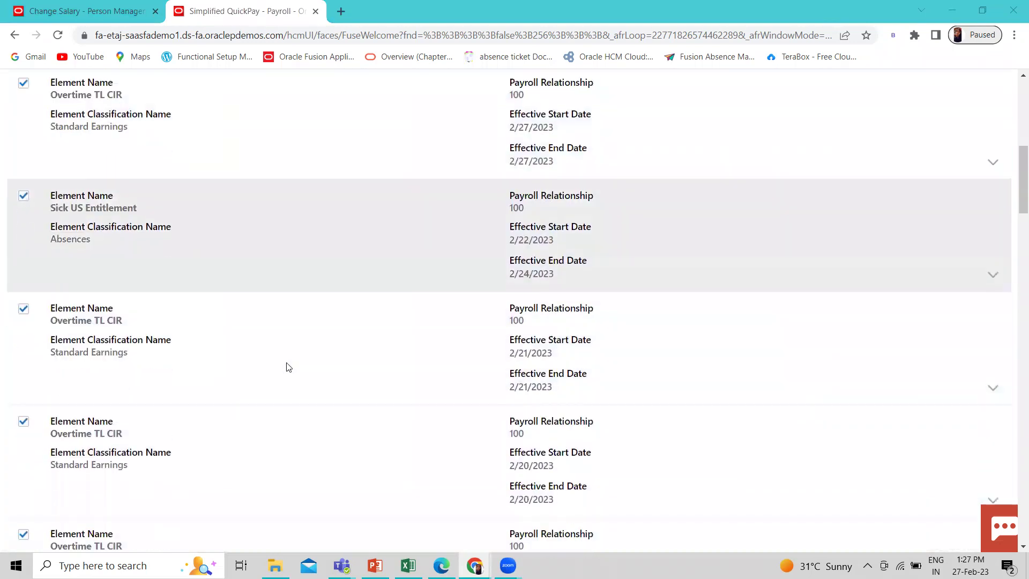
pyautogui.scroll(-3, 302, 354)
pyautogui.scroll(-10, 302, 358)
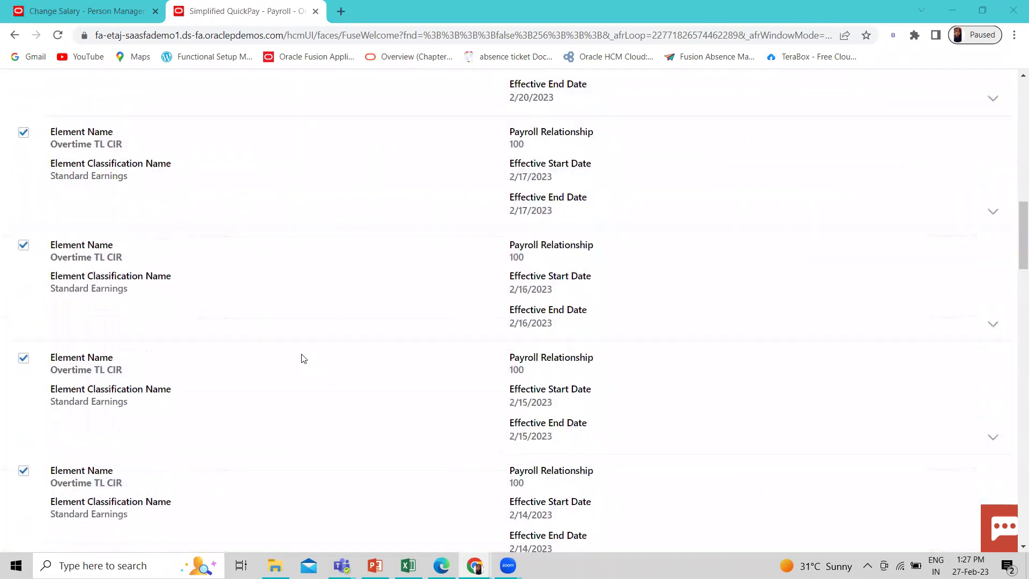
pyautogui.scroll(-10, 303, 358)
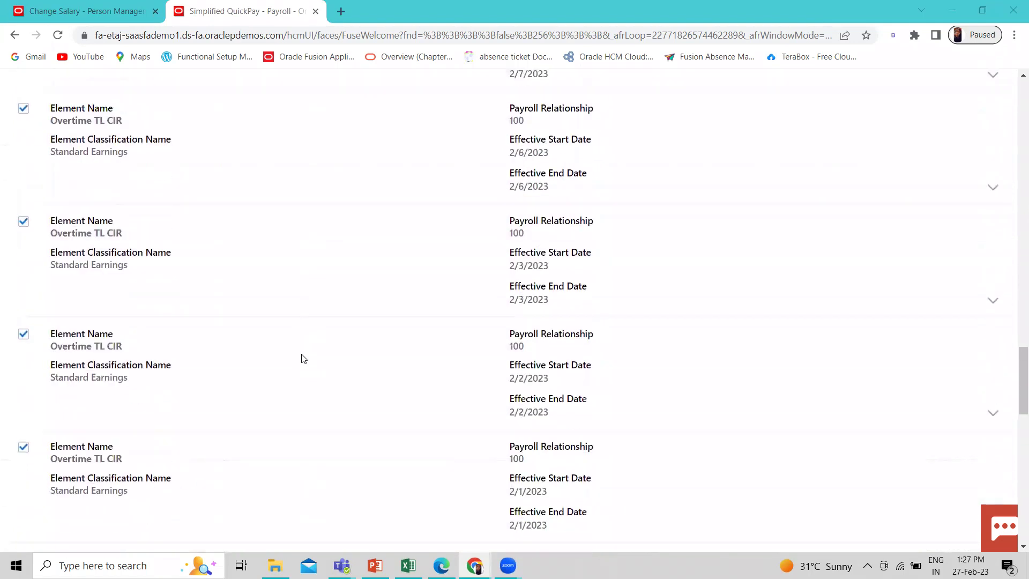
pyautogui.scroll(-3, 303, 357)
pyautogui.scroll(-1, 305, 358)
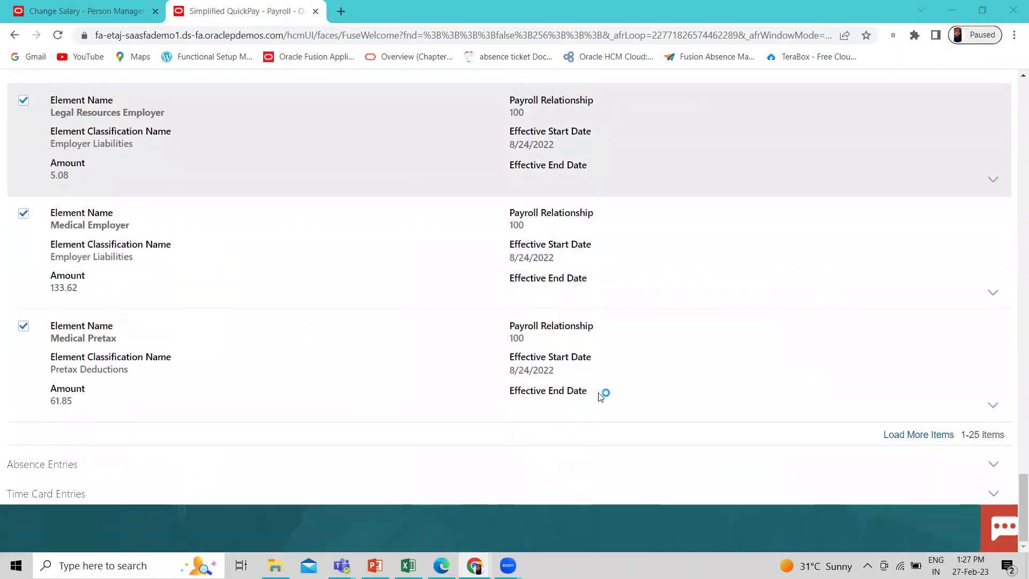
pyautogui.click(986, 495)
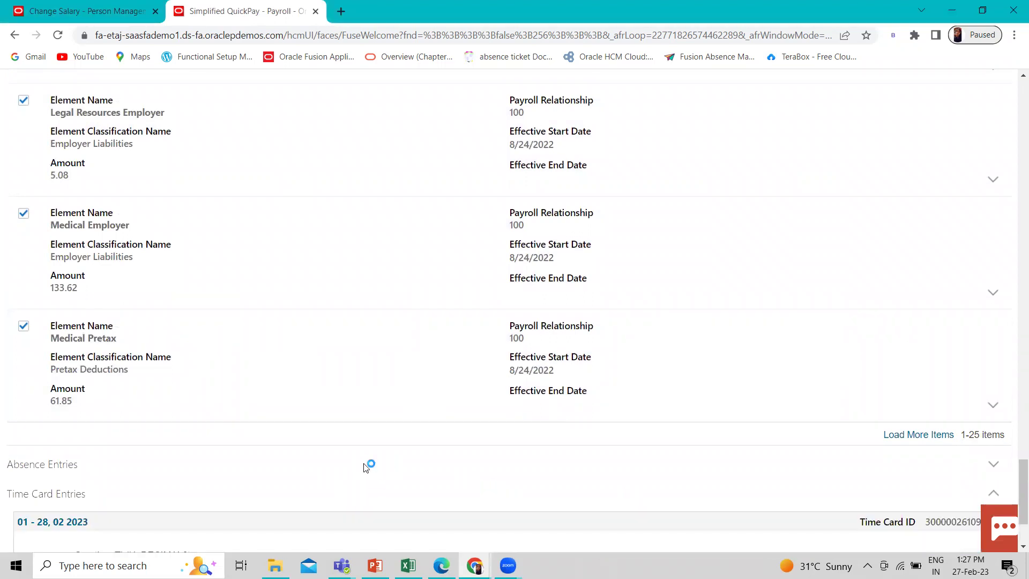
pyautogui.scroll(-3, 367, 465)
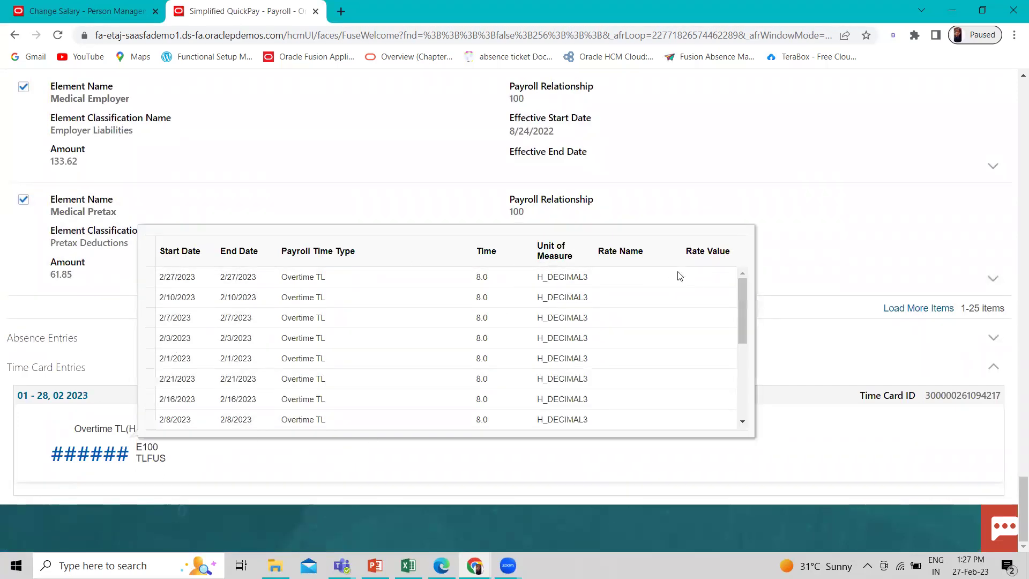
pyautogui.click(760, 202)
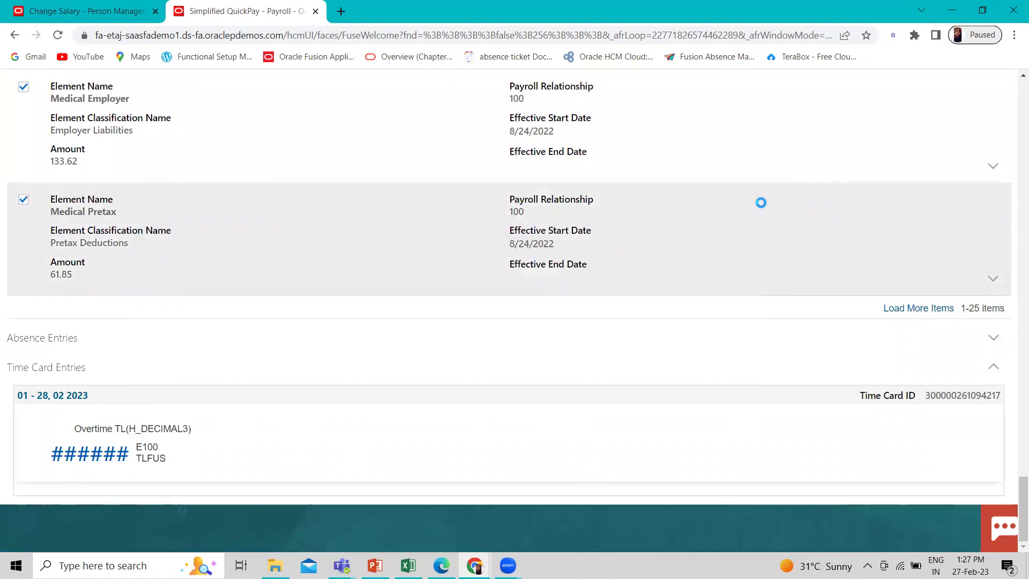
# Review Standard Entries through the dental and legal amounts, then return to Change Salary
pyautogui.scroll(10, 389, 350)
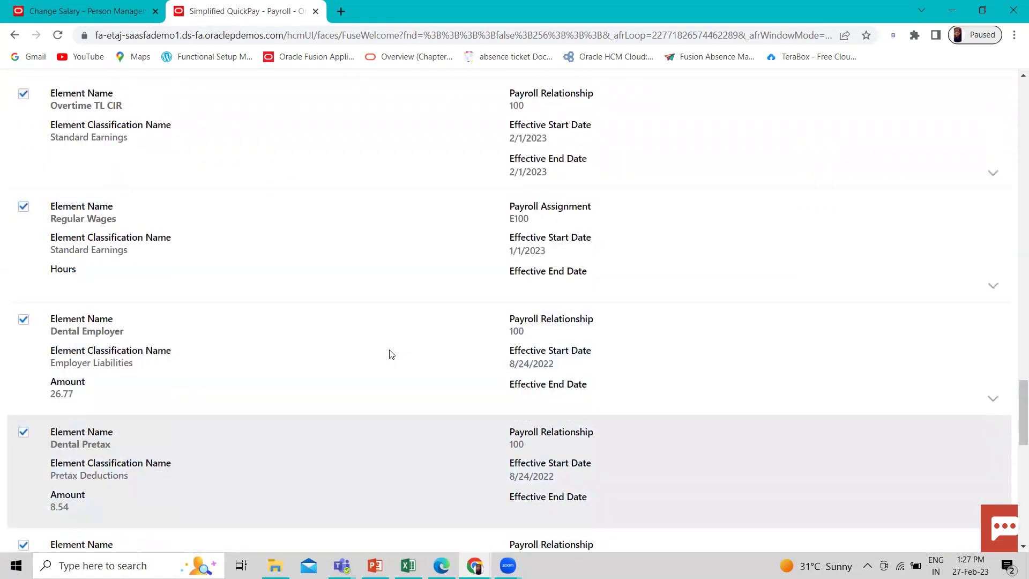
pyautogui.scroll(10, 291, 358)
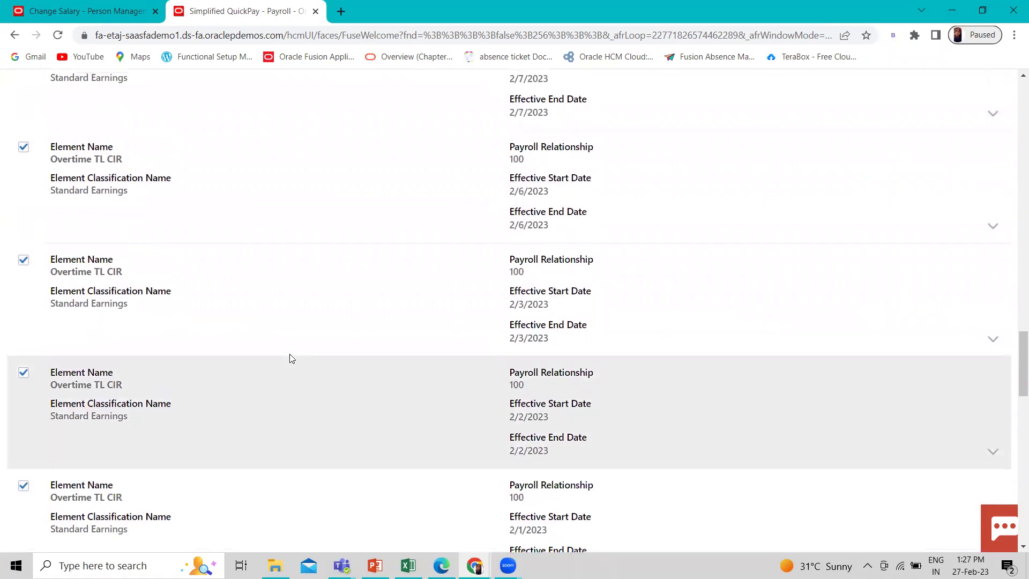
pyautogui.scroll(10, 291, 358)
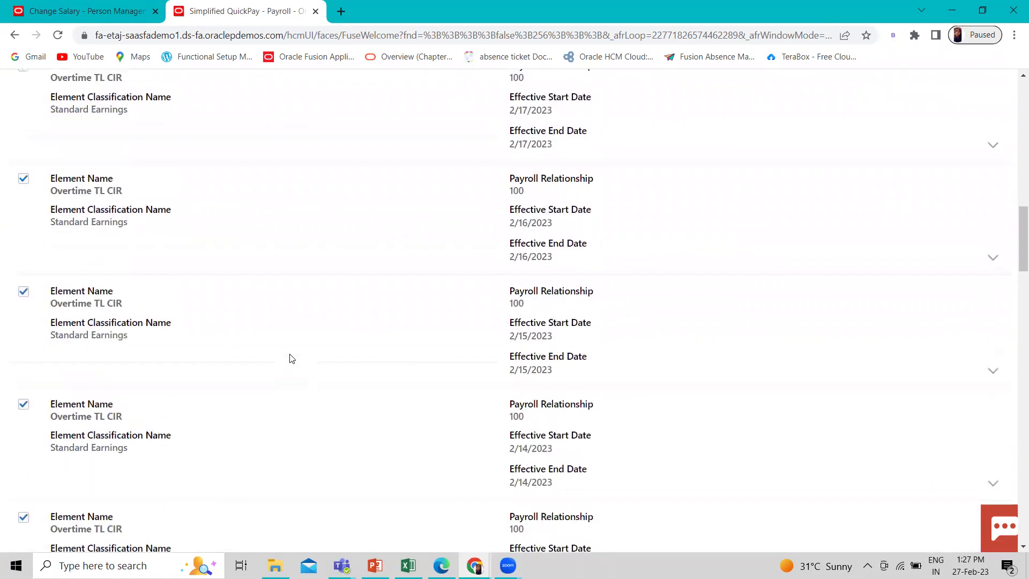
pyautogui.scroll(5, 292, 358)
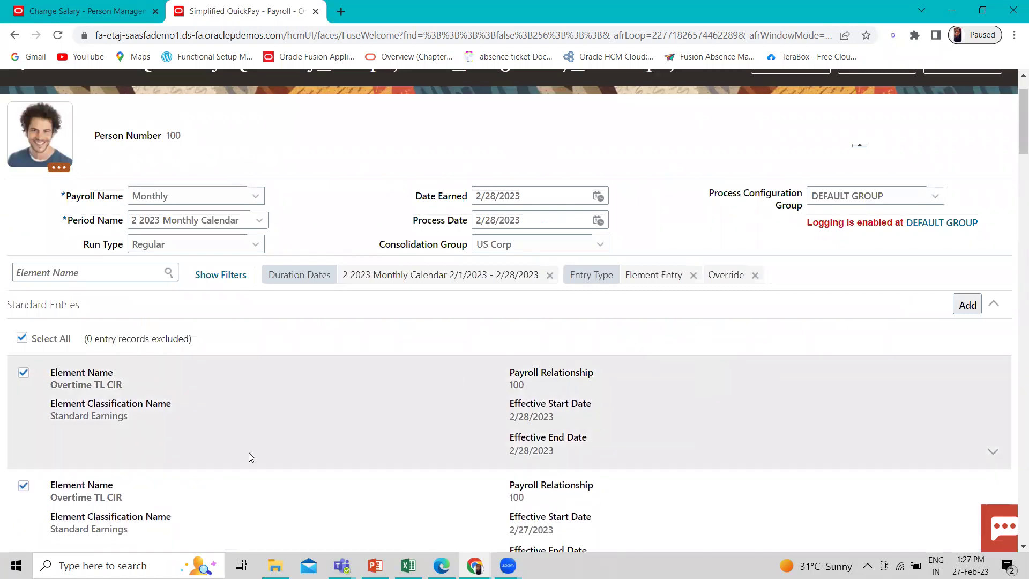
pyautogui.scroll(-5, 287, 435)
pyautogui.scroll(-15, 288, 436)
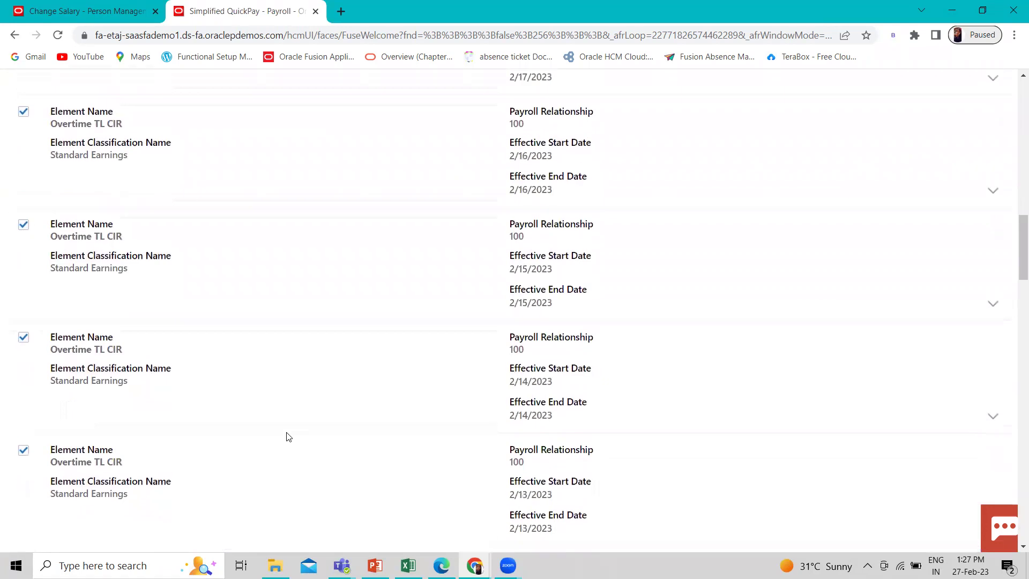
pyautogui.scroll(-15, 288, 437)
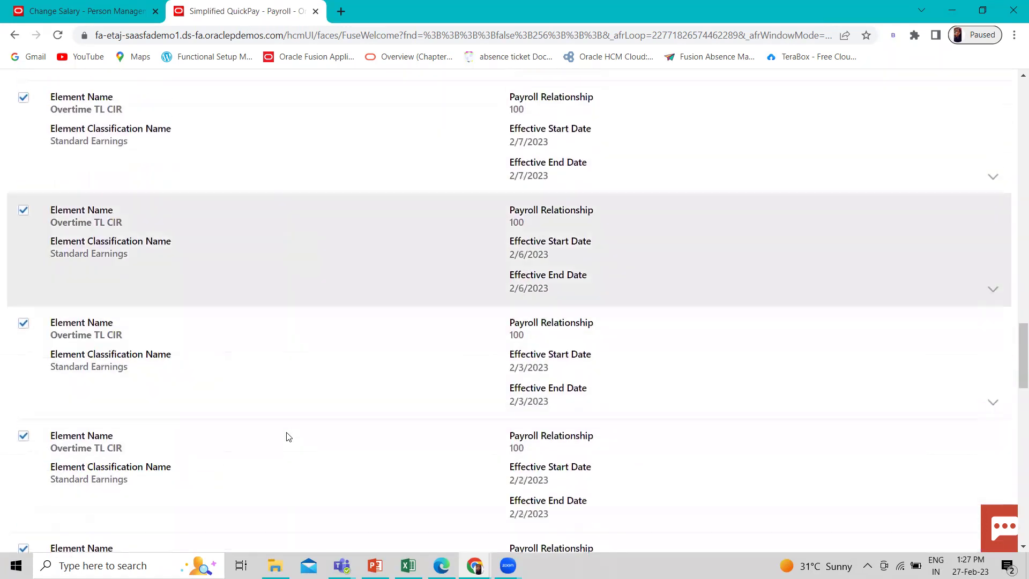
pyautogui.scroll(-6, 288, 437)
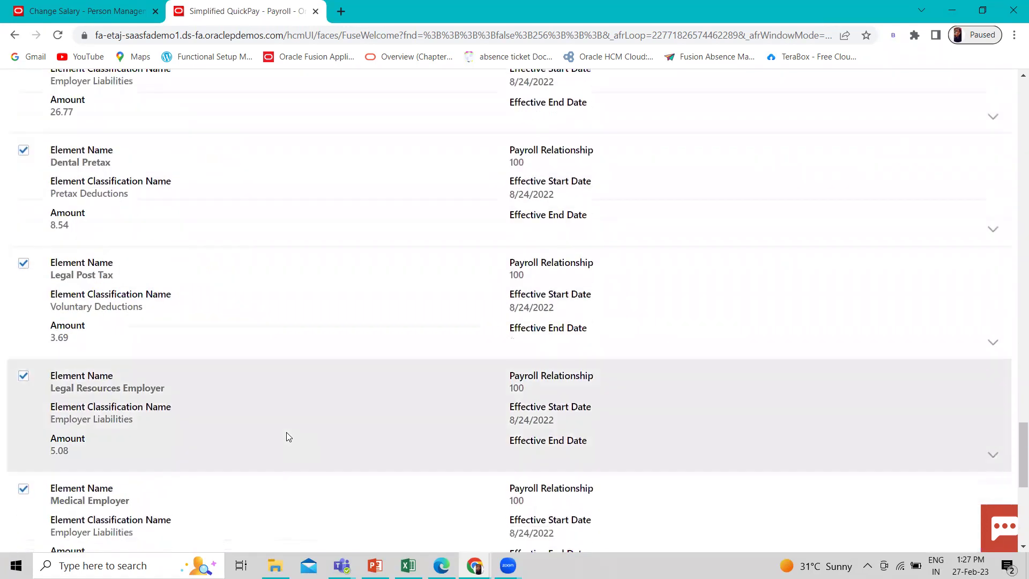
pyautogui.scroll(3, 166, 224)
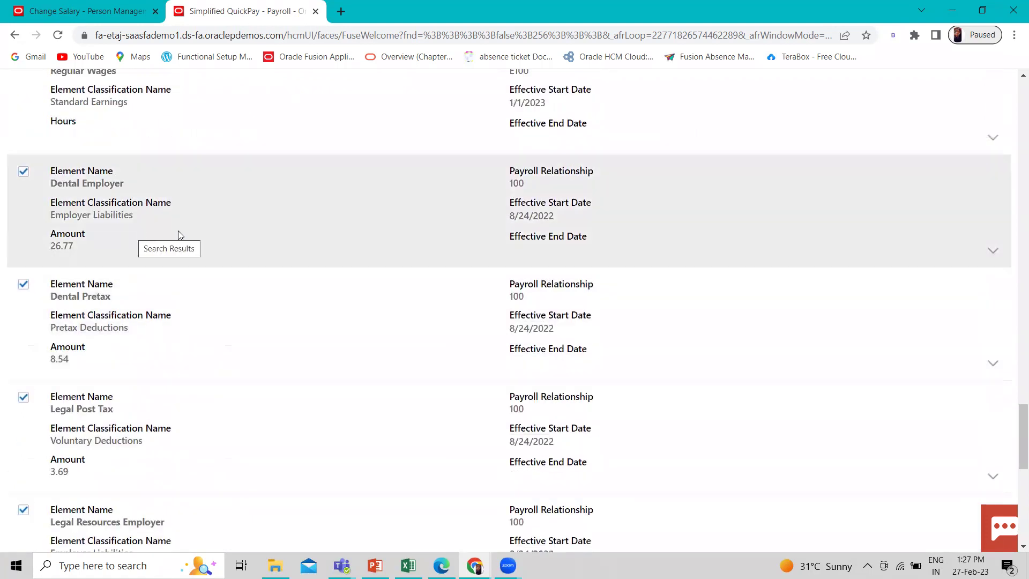
pyautogui.scroll(1, 177, 232)
pyautogui.click(93, 7)
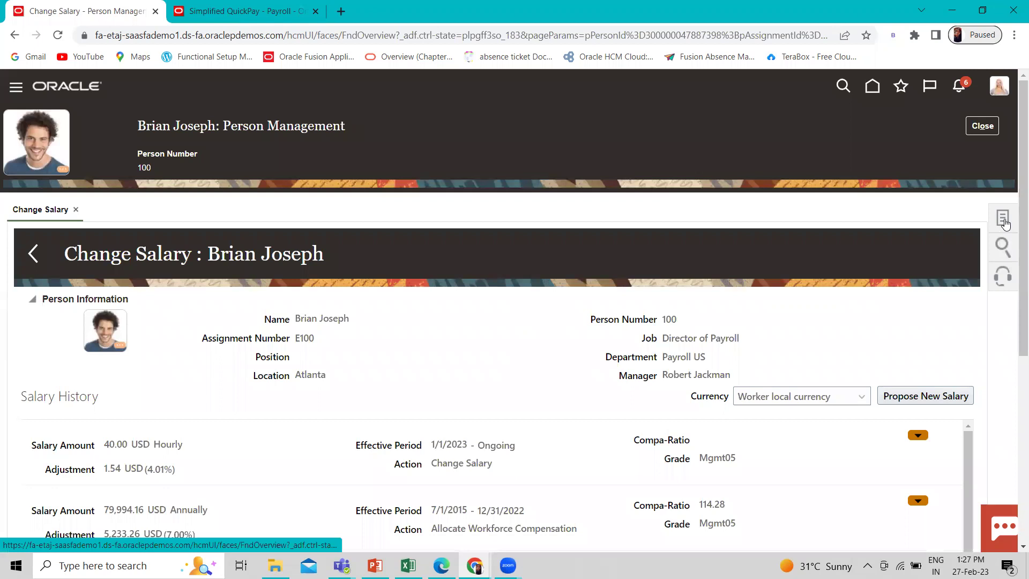
# View the employee's Element Entries from the Tasks panel, then return to the QuickPay tab
pyautogui.click(1004, 220)
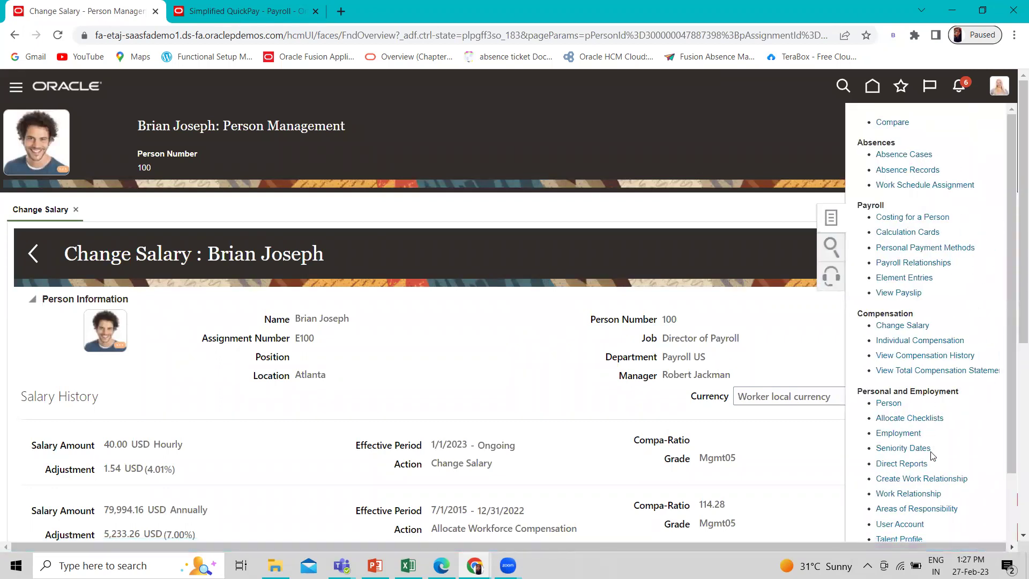
pyautogui.click(915, 279)
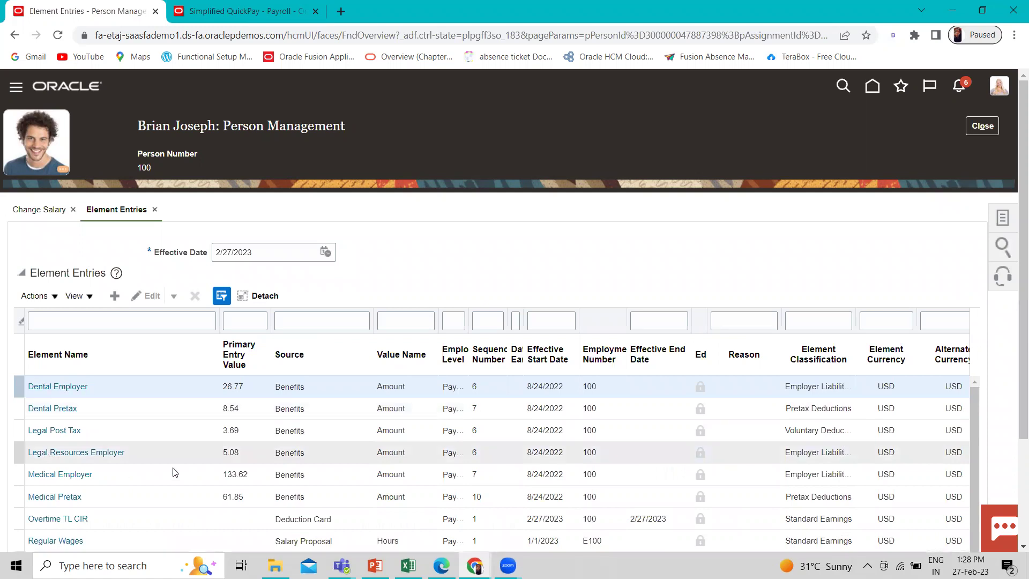
pyautogui.scroll(-3, 300, 467)
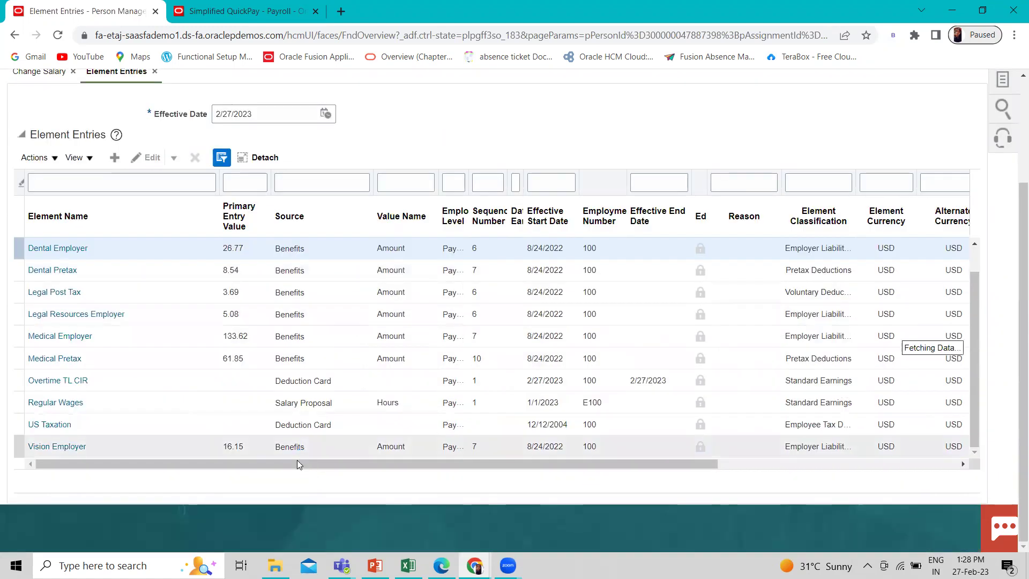
pyautogui.hotkey('ctrl', 'Tab')
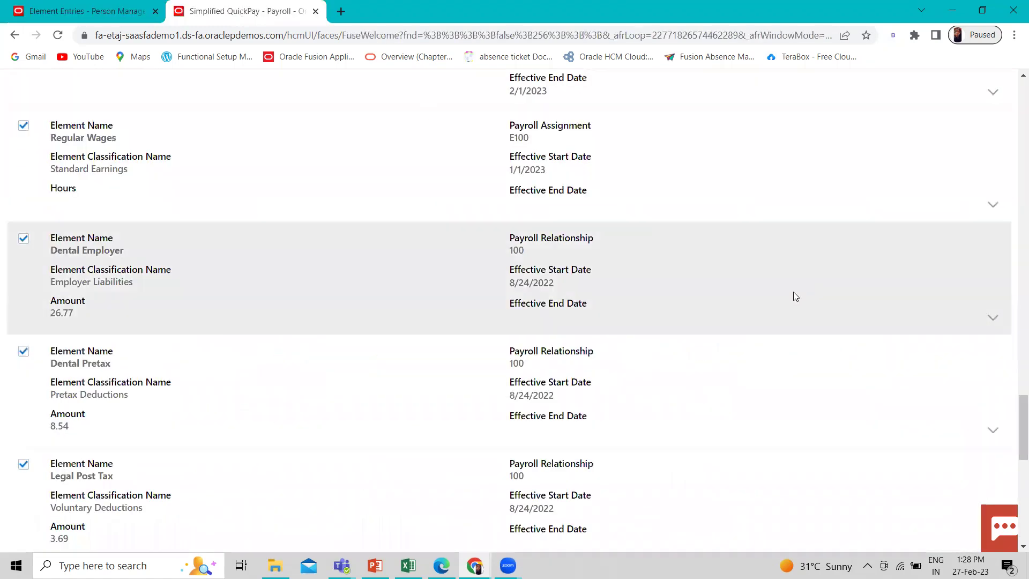
# Submit the Simplified QuickPay, yielding 10,232.52 USD net pay from 15,520.00 gross
pyautogui.scroll(5, 796, 298)
pyautogui.scroll(15, 796, 297)
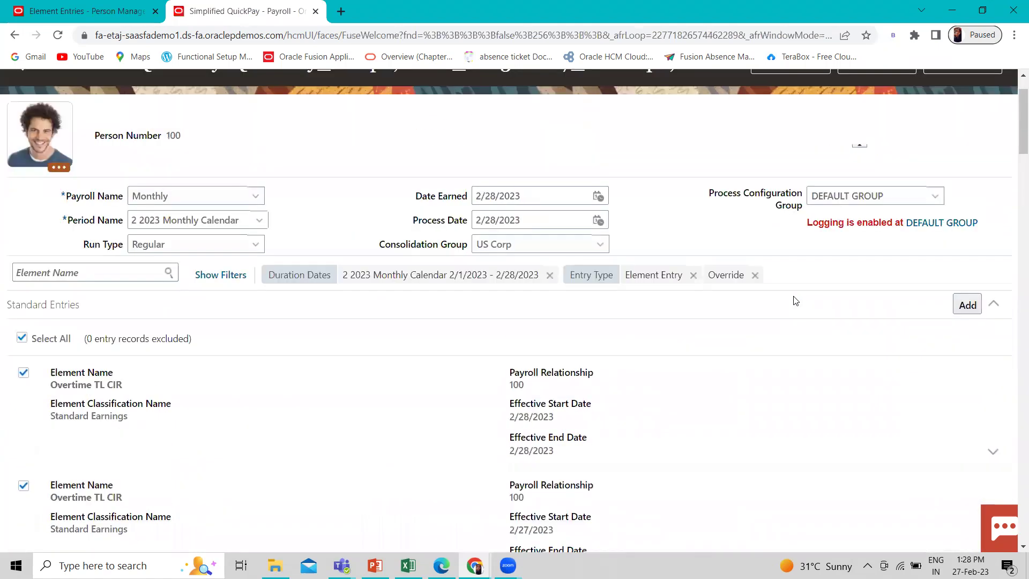
pyautogui.click(881, 129)
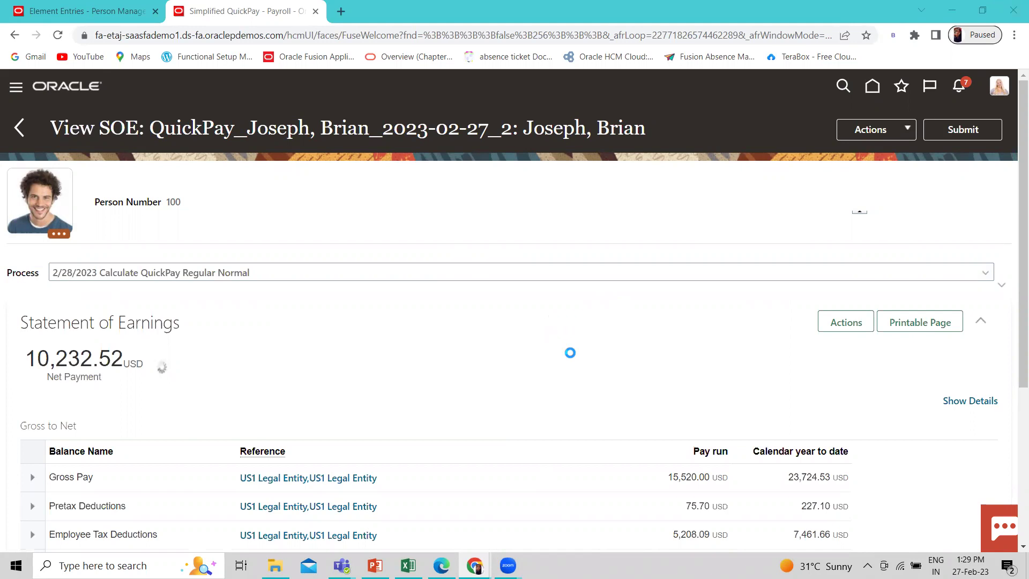
# Show the detailed payroll balances and expand the Overtime TL balance feeds
pyautogui.scroll(-1, 570, 353)
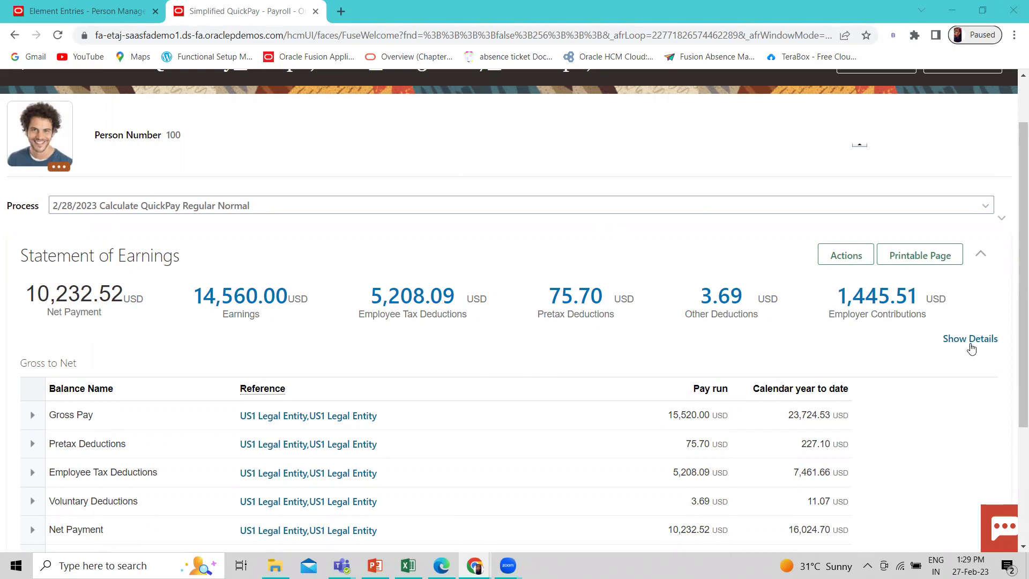
pyautogui.scroll(-3, 663, 386)
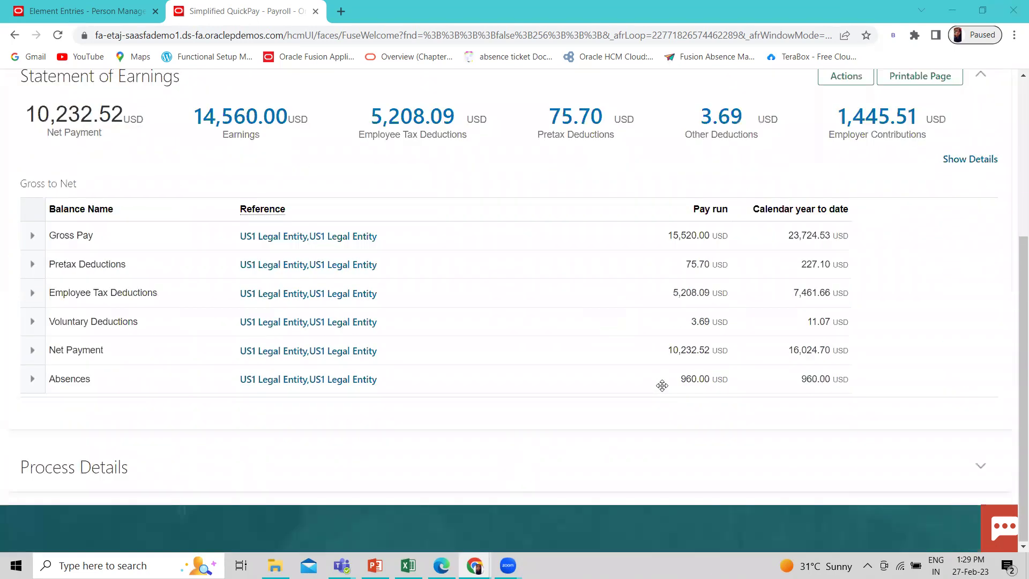
pyautogui.middleClick(662, 386)
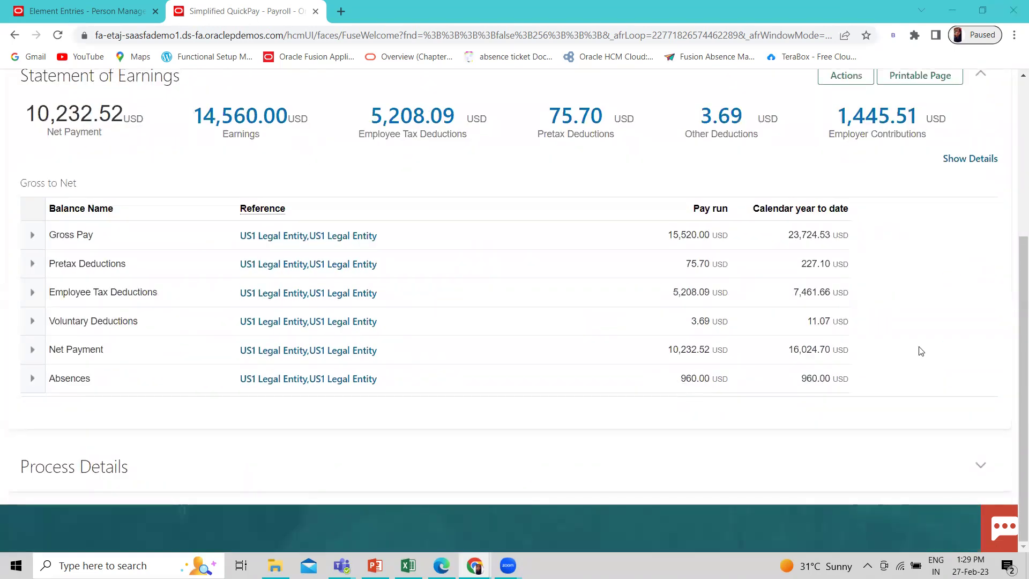
pyautogui.click(974, 158)
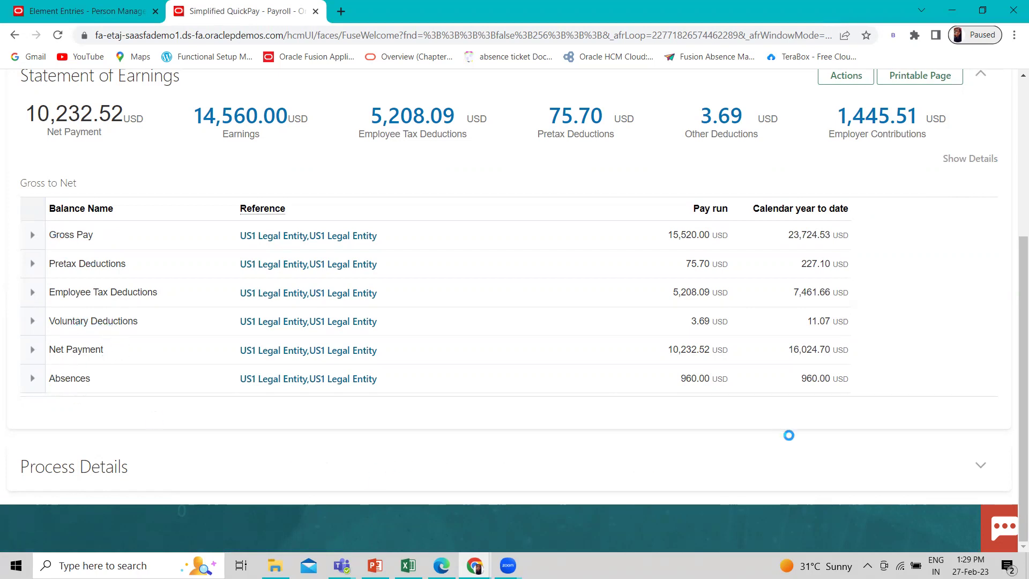
pyautogui.scroll(-1, 418, 386)
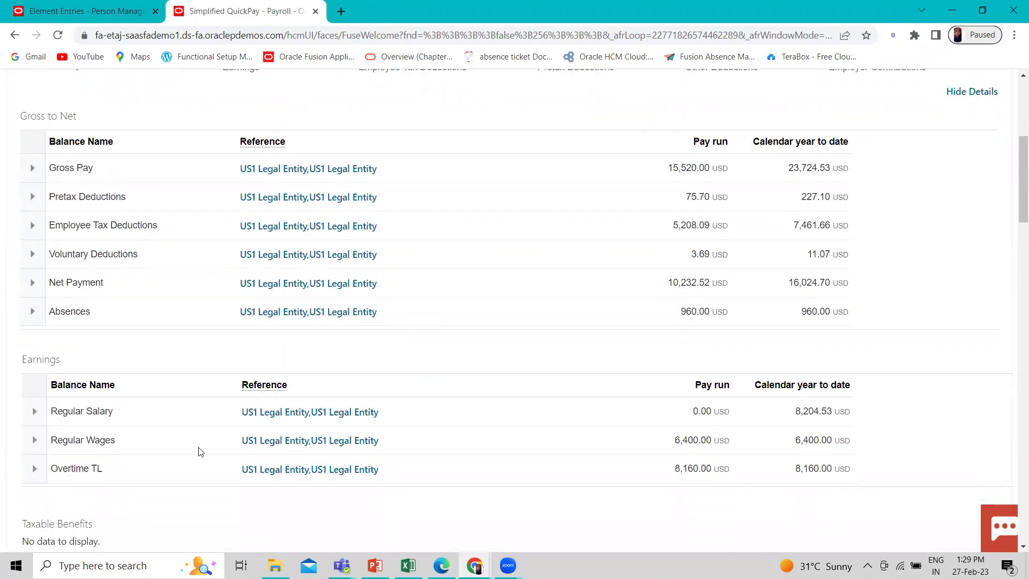
pyautogui.scroll(-2, 21, 418)
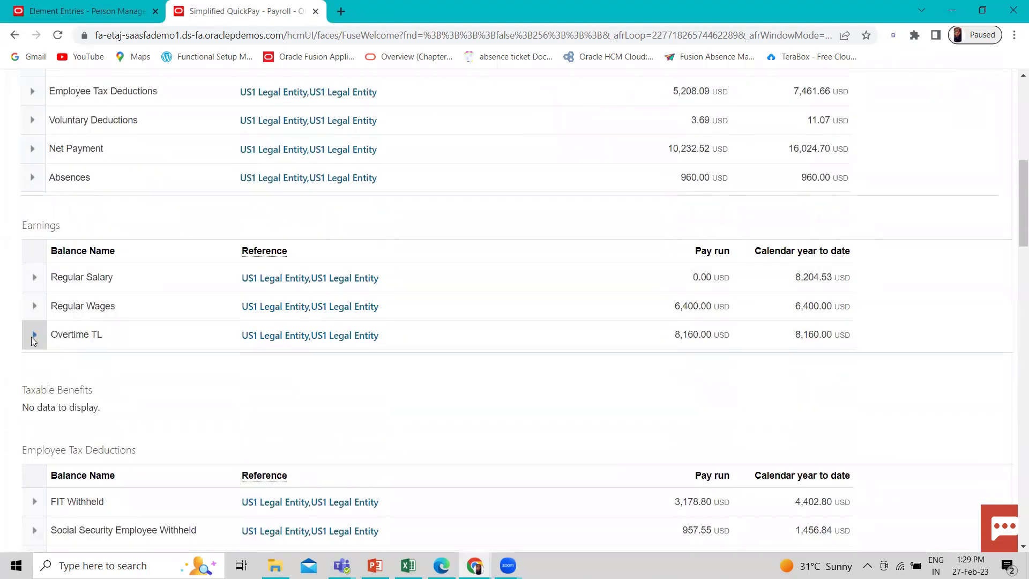
pyautogui.click(32, 336)
pyautogui.scroll(-7, 615, 428)
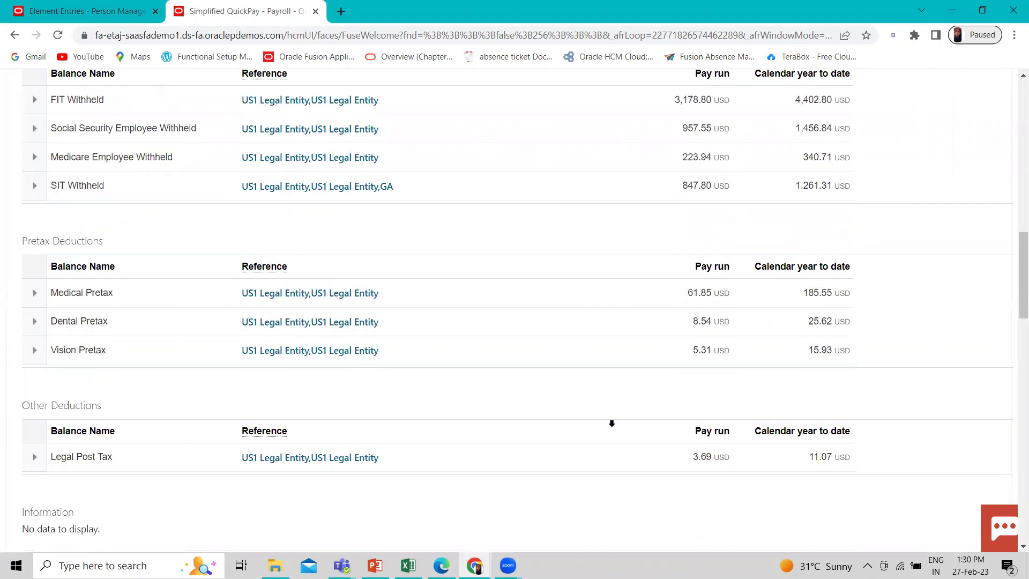
pyautogui.scroll(-10, 612, 424)
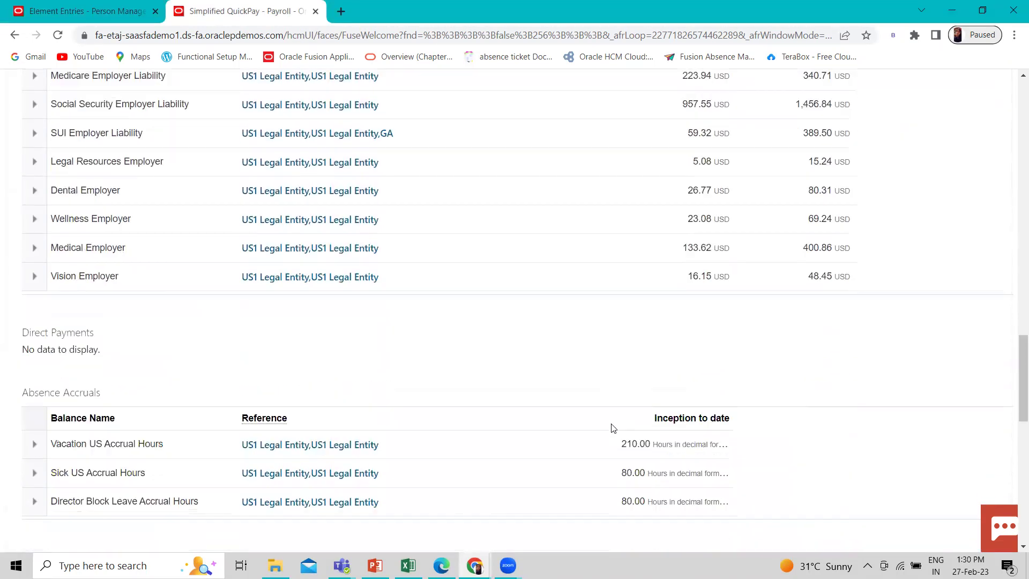
pyautogui.scroll(-12, 612, 427)
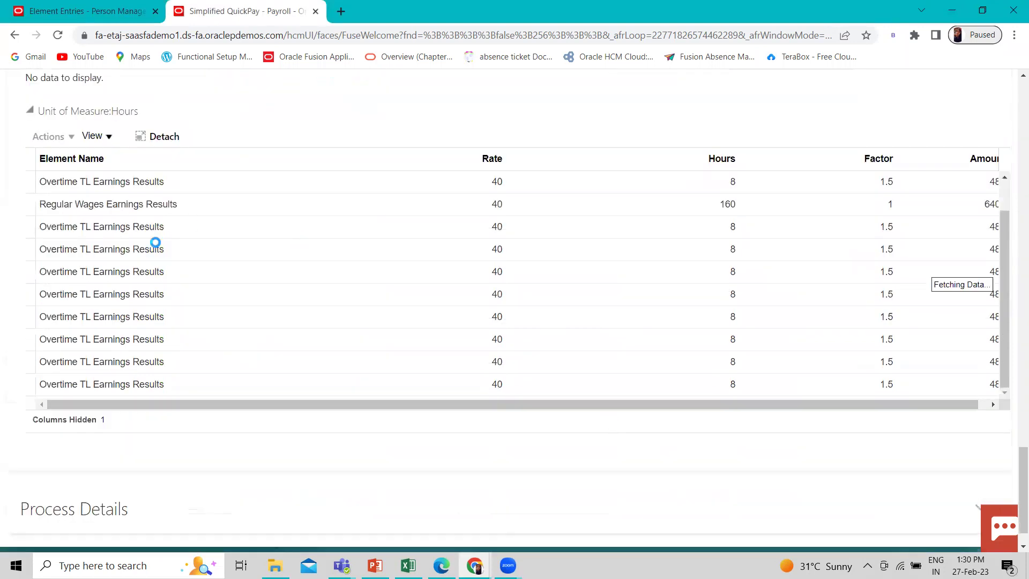
pyautogui.scroll(-1, 683, 201)
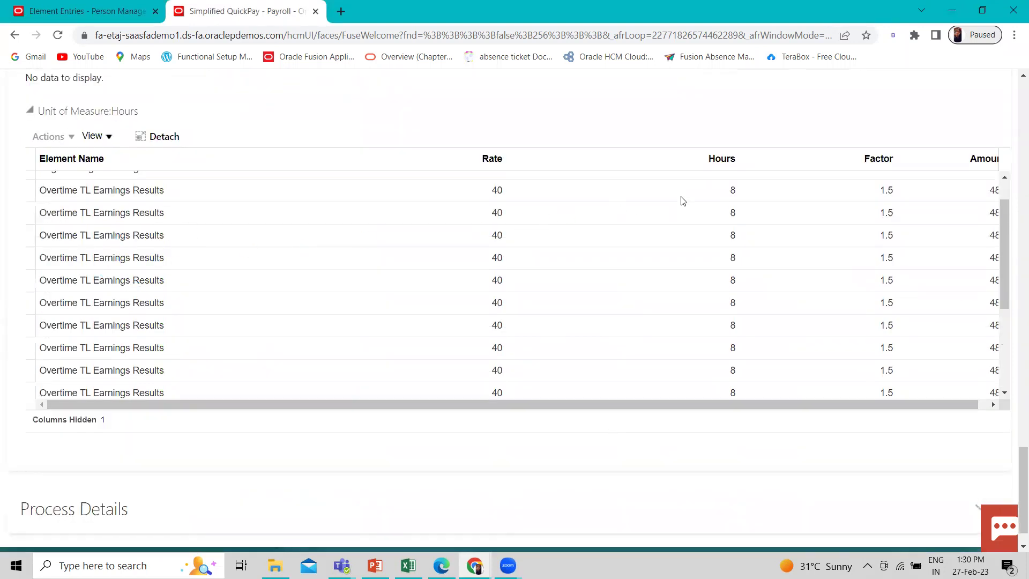
pyautogui.scroll(3, 570, 240)
pyautogui.scroll(-1, 592, 285)
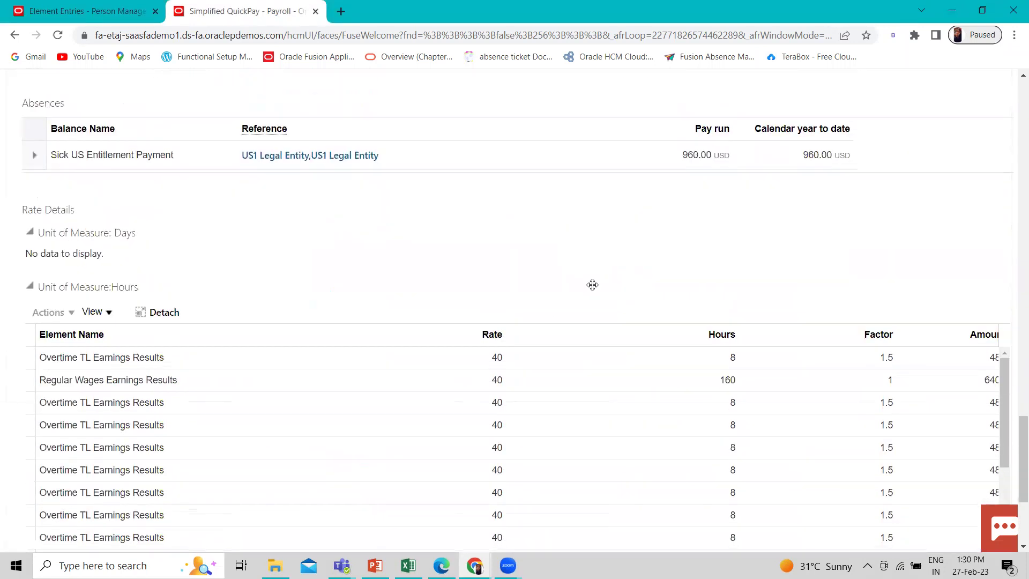
pyautogui.scroll(-1, 592, 285)
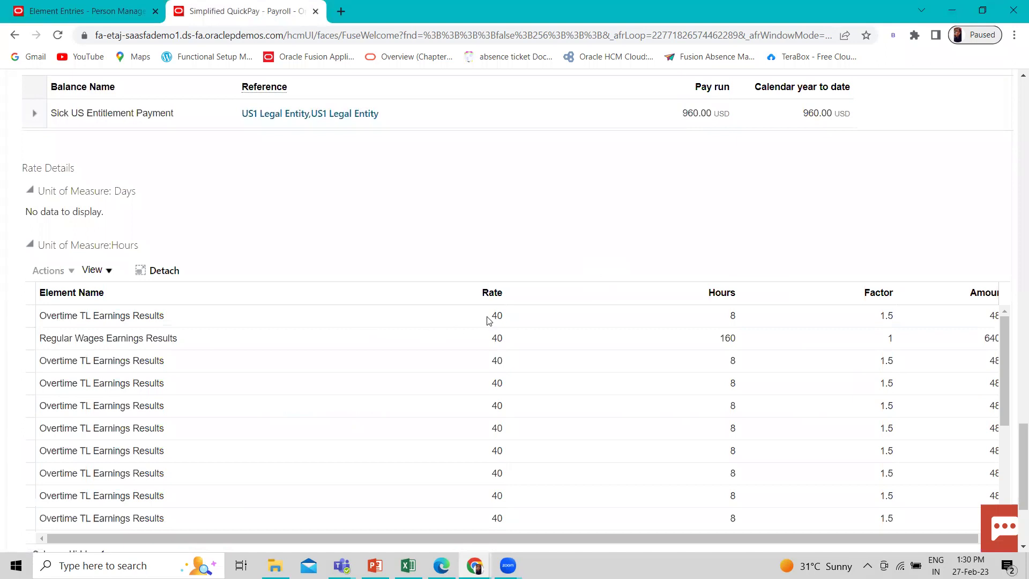
# Check element entries and Change Salary, then reveal the Rate Details Amount column
pyautogui.click(76, 8)
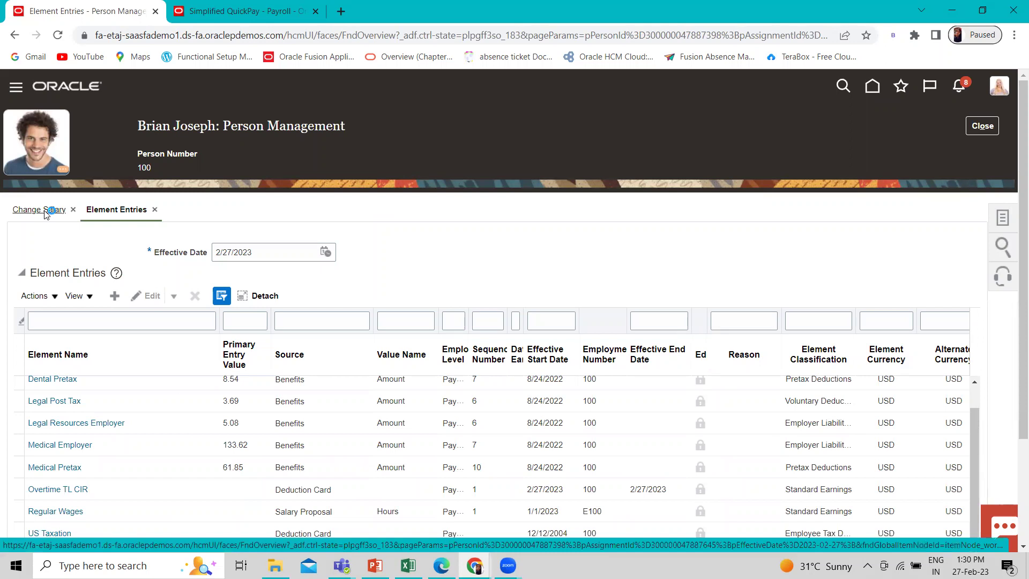
pyautogui.click(46, 212)
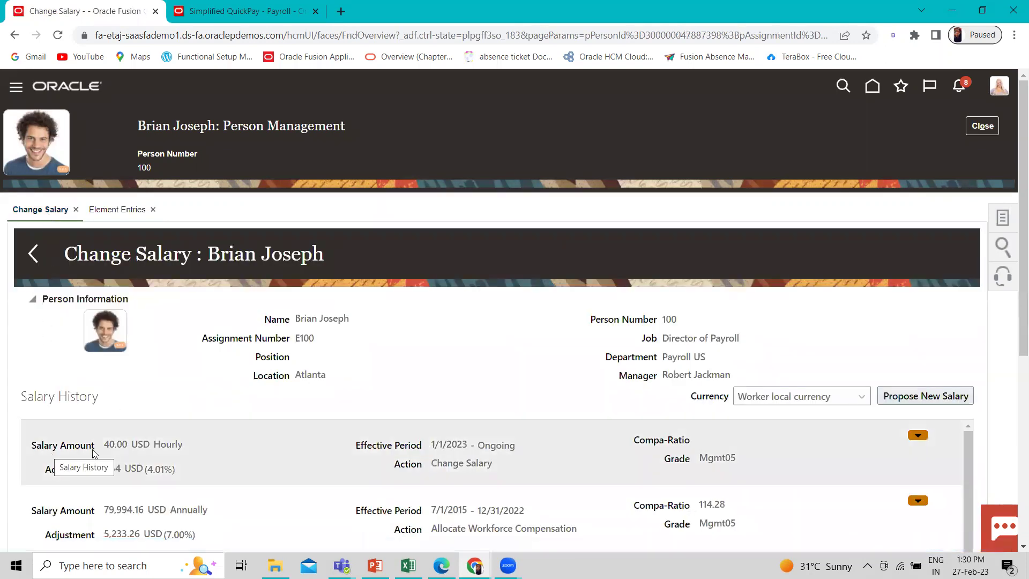
pyautogui.click(197, 6)
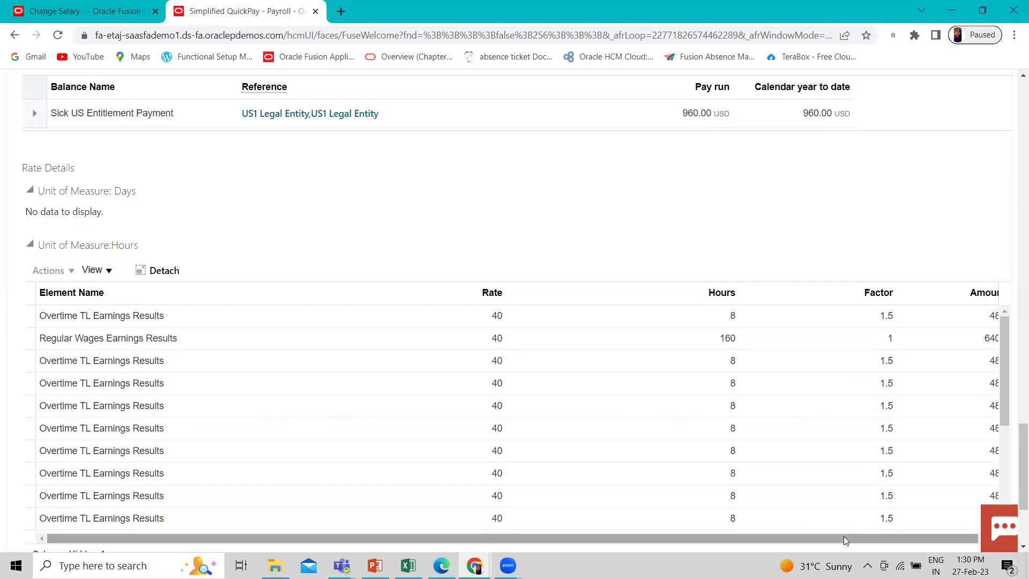
pyautogui.moveTo(844, 536); pyautogui.dragTo(878, 538)
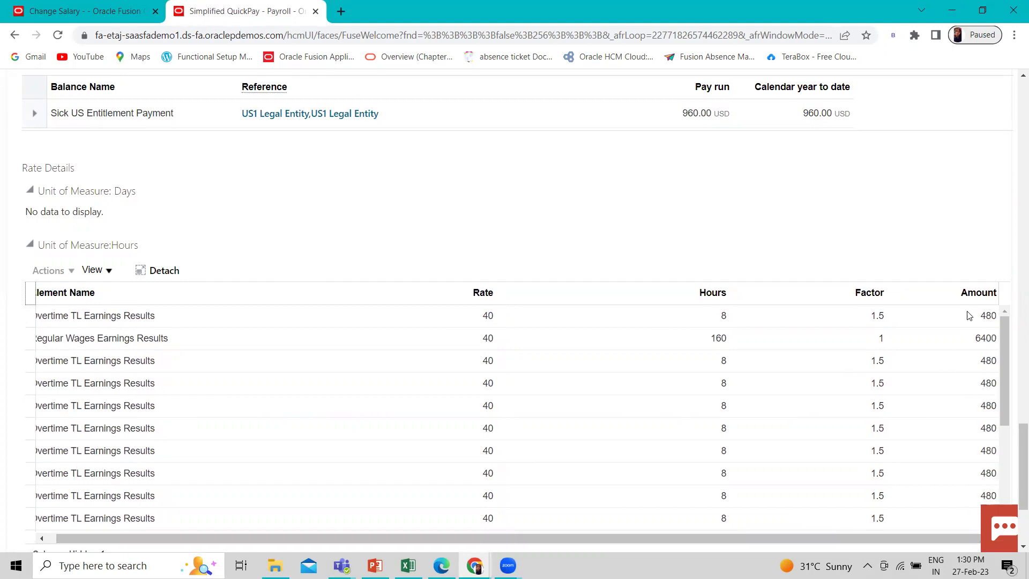
pyautogui.click(409, 565)
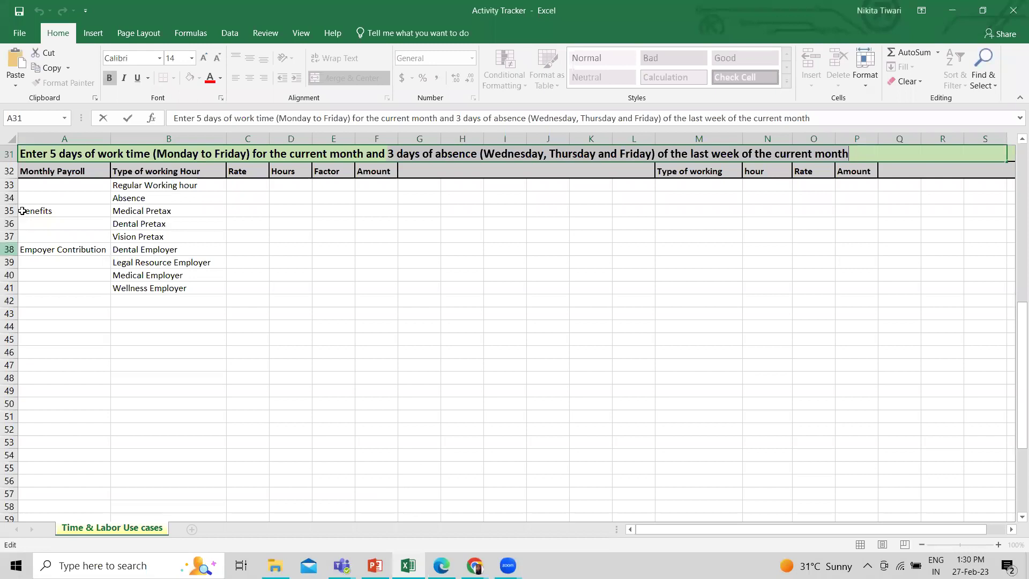
# Enter rate 40, 8 hours and factor 1.5 in C33:E33, checking the QuickPay rates
pyautogui.click(249, 182)
pyautogui.write('40')
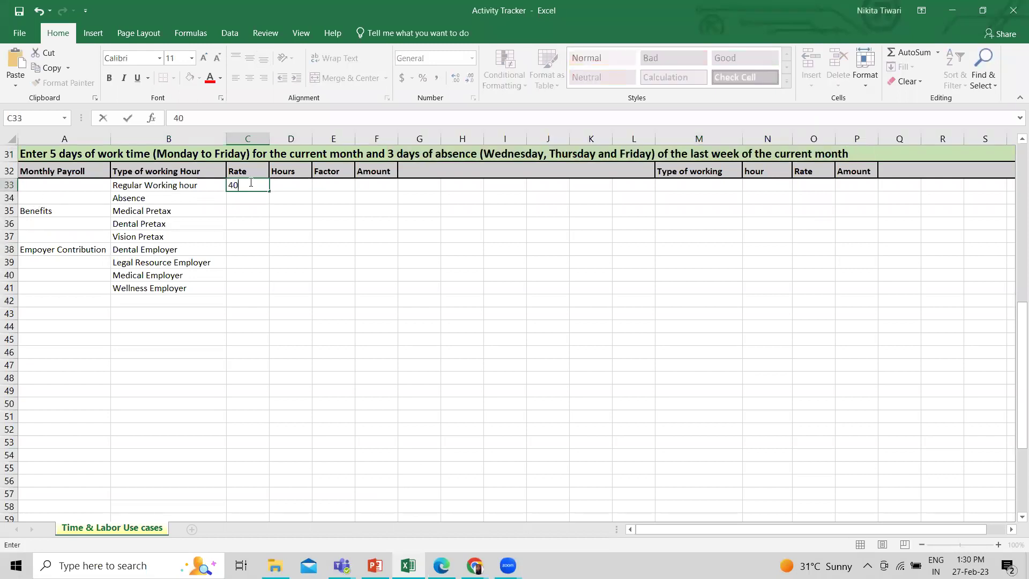
pyautogui.click(288, 184)
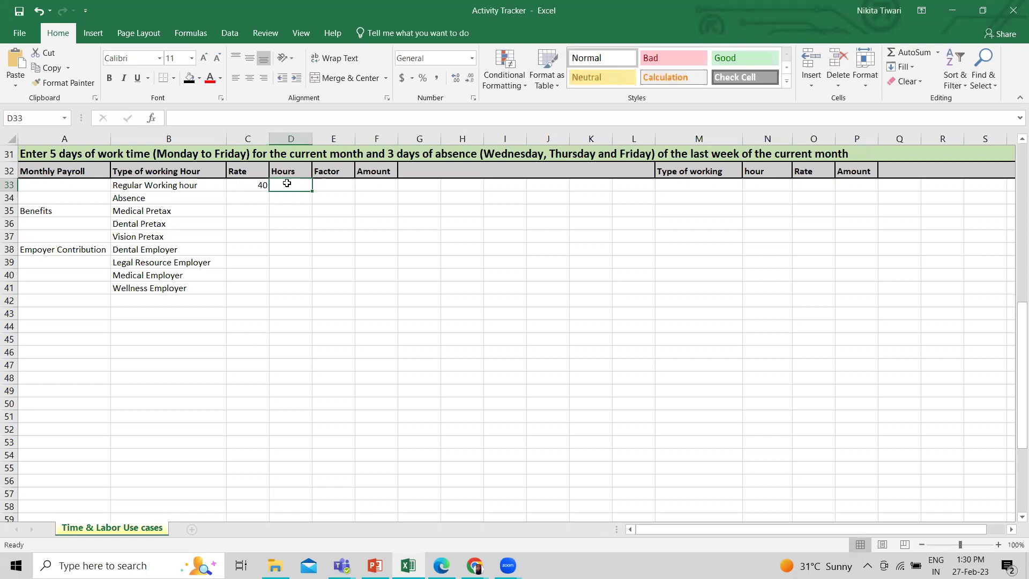
pyautogui.write('8')
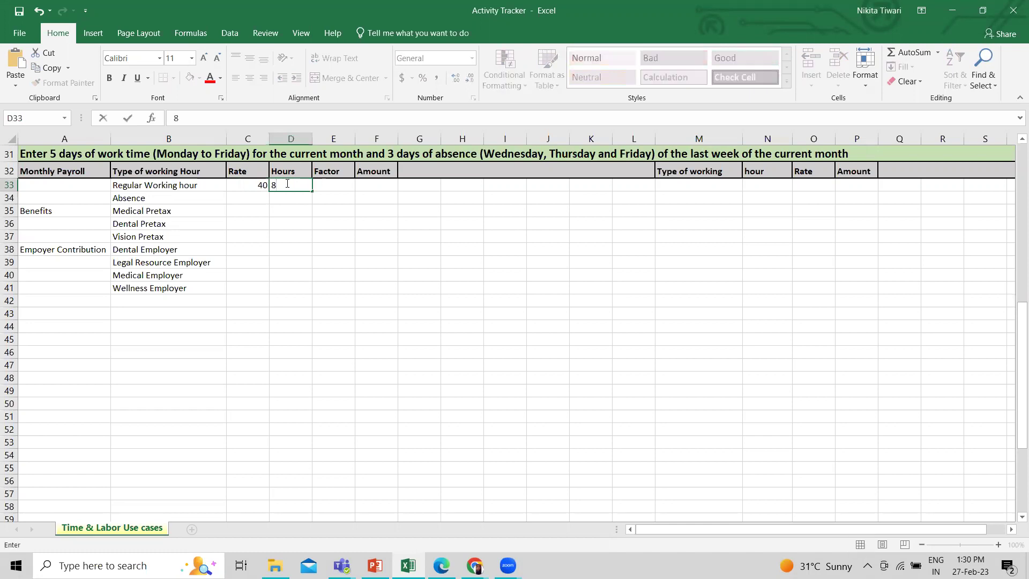
pyautogui.click(340, 183)
pyautogui.write('1.5')
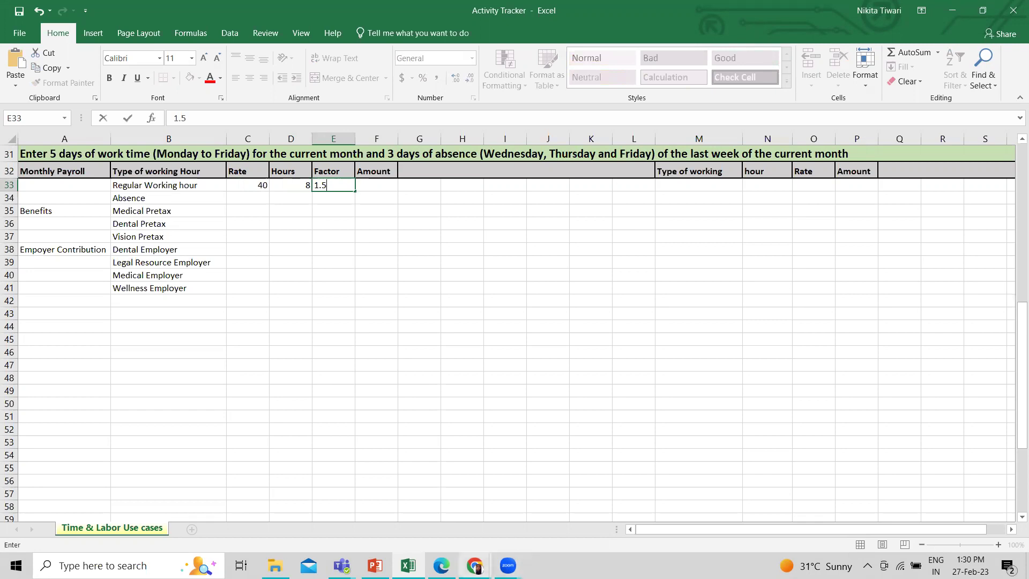
pyautogui.moveTo(485, 557)
pyautogui.click(437, 518)
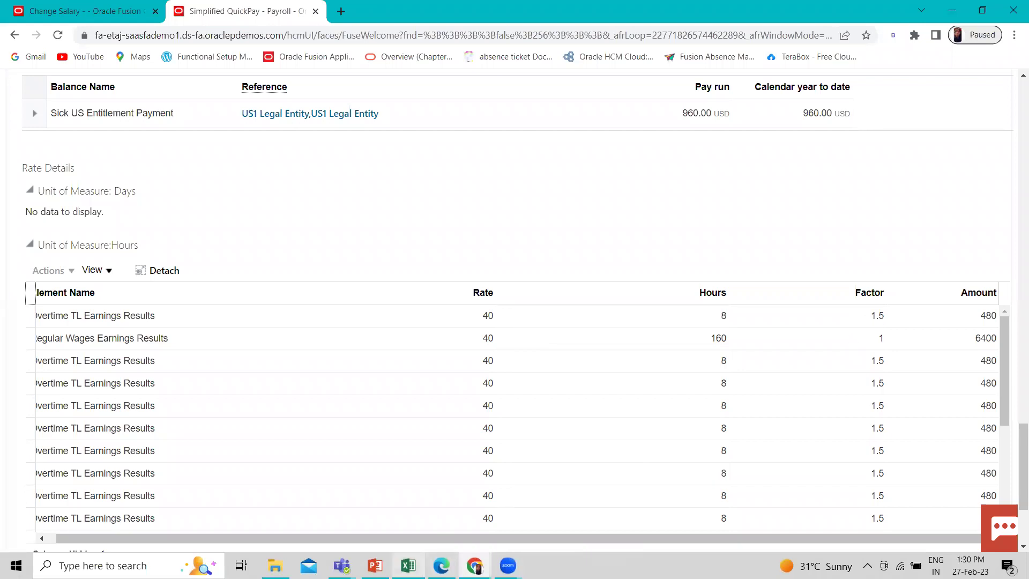
pyautogui.click(408, 566)
# Enter =C33*D33*E33 in F33 to calculate the 480 Amount
pyautogui.click(375, 183)
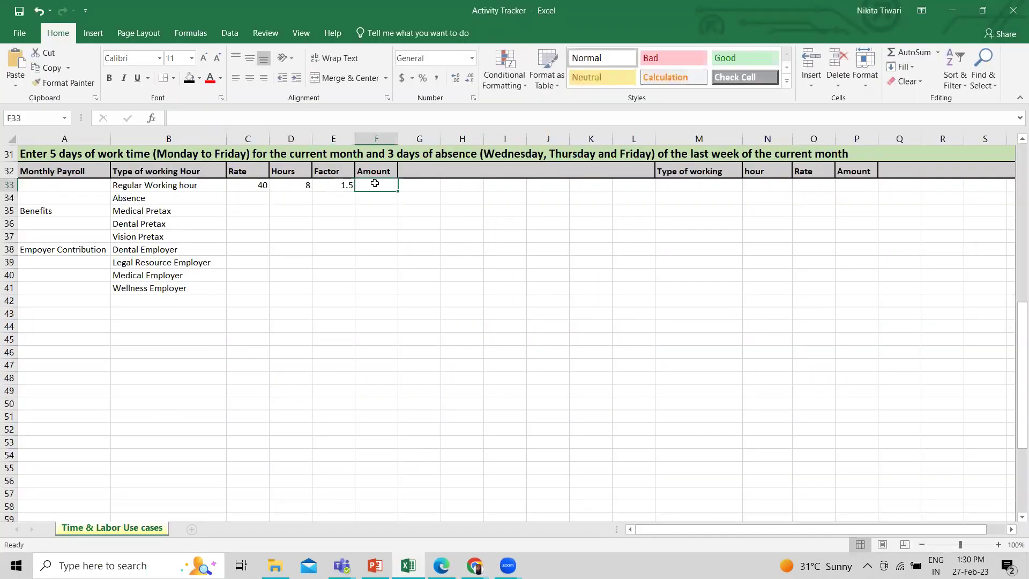
pyautogui.write('=')
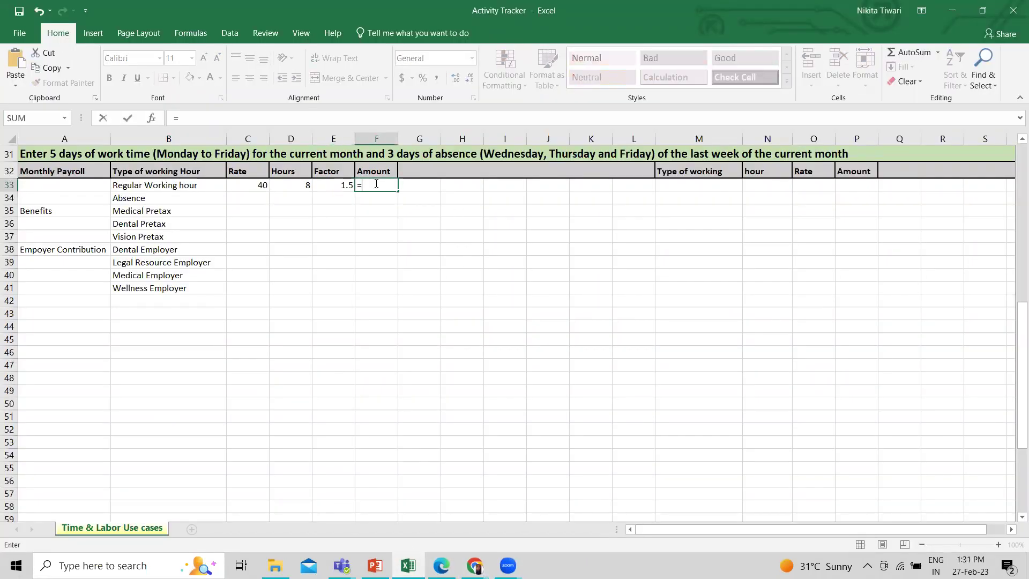
pyautogui.click(258, 186)
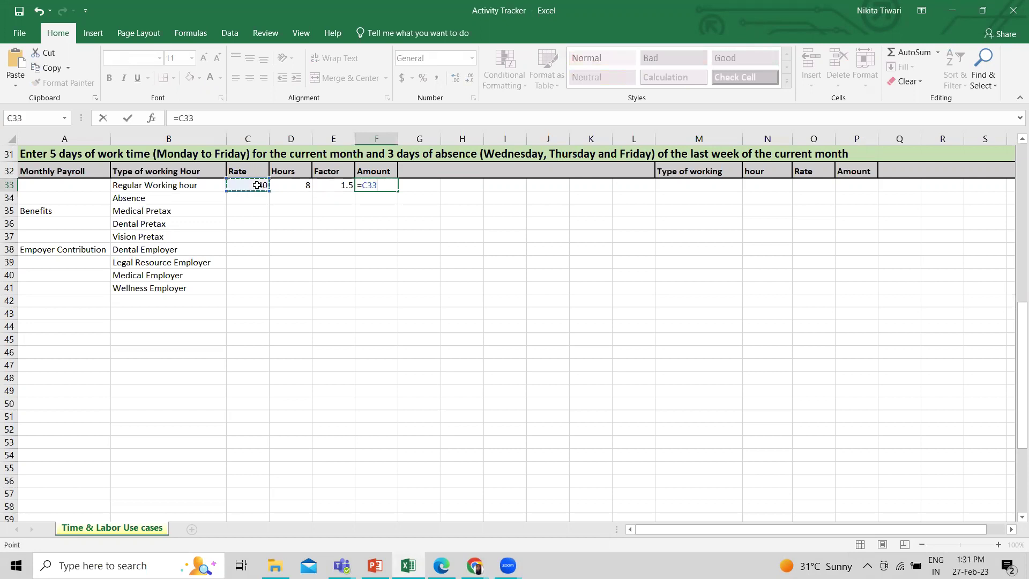
pyautogui.write('*')
pyautogui.click(306, 184)
pyautogui.write('*')
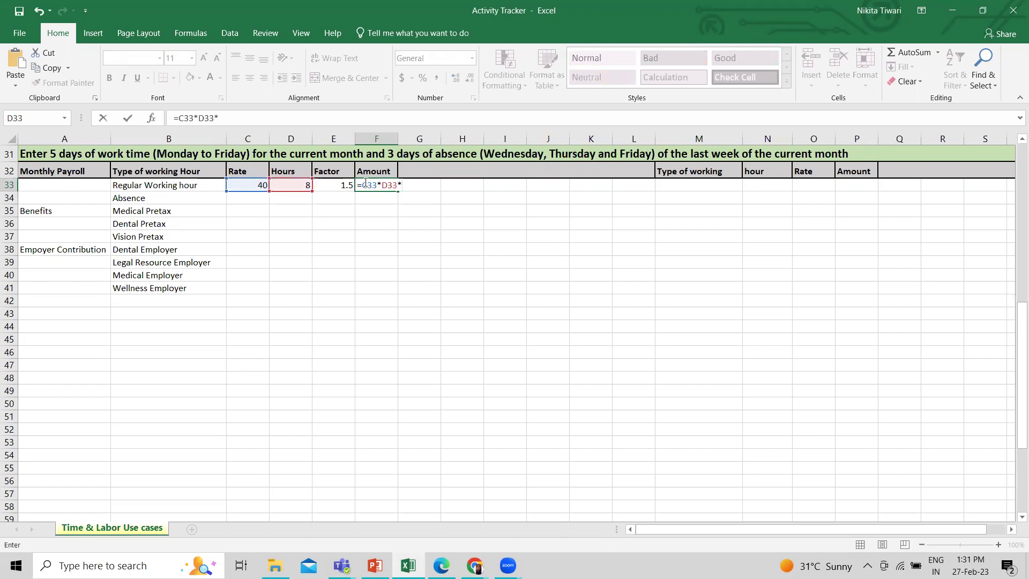
pyautogui.click(331, 185)
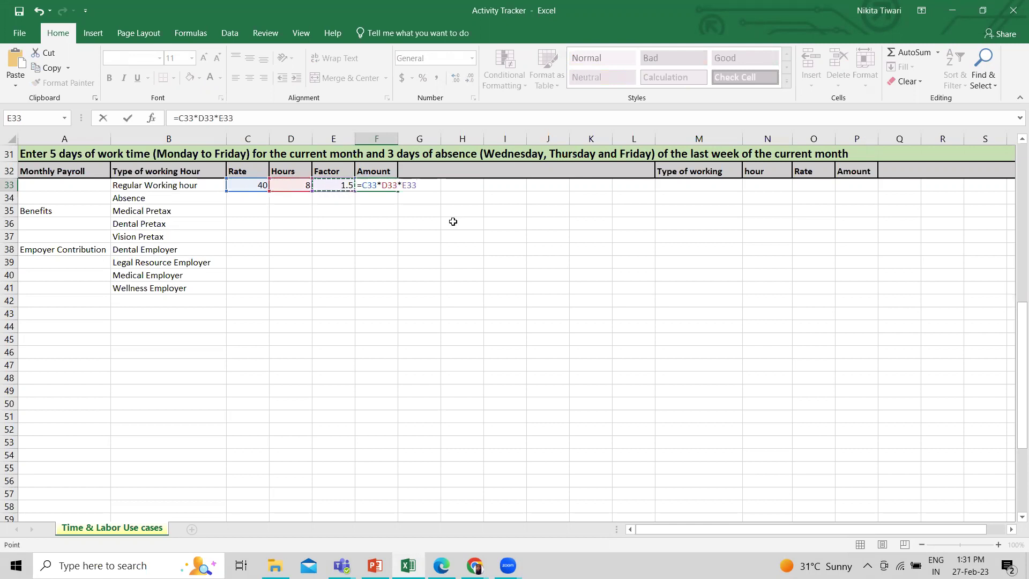
pyautogui.press('Return')
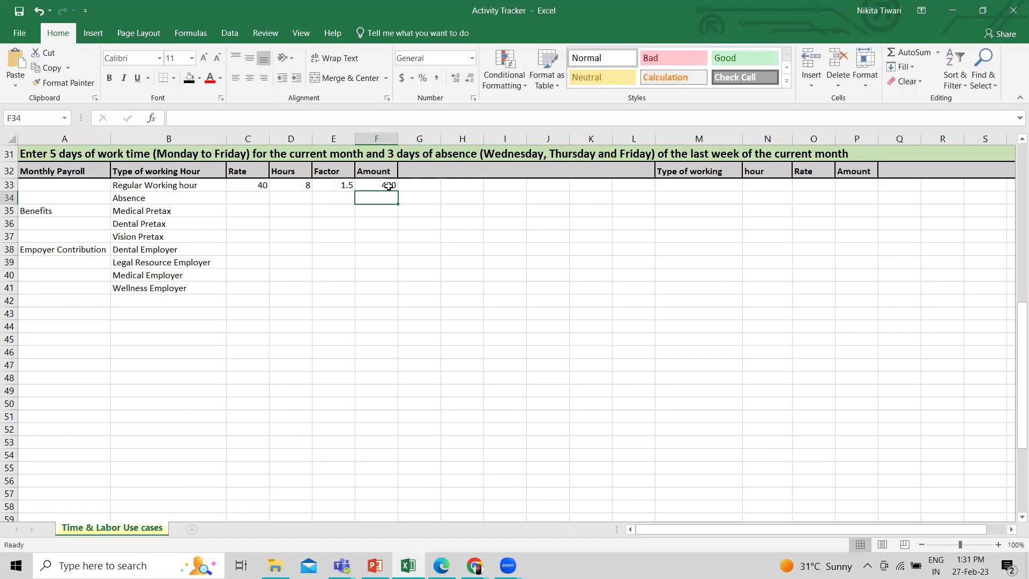
# Expand the 960.00 USD Sick US Entitlement Payment balance into three 320.00 USD feeds
pyautogui.moveTo(475, 566)
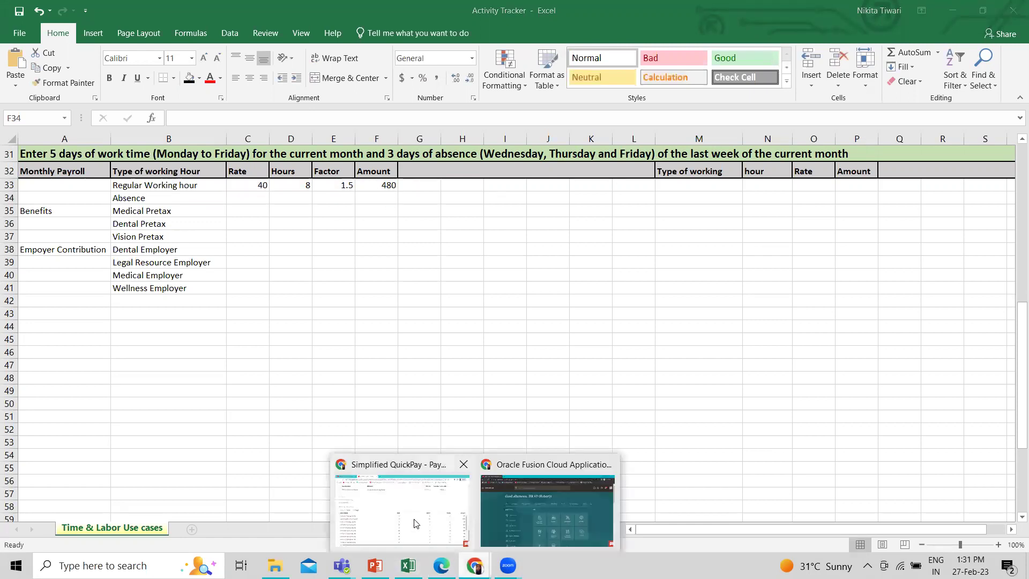
pyautogui.click(415, 524)
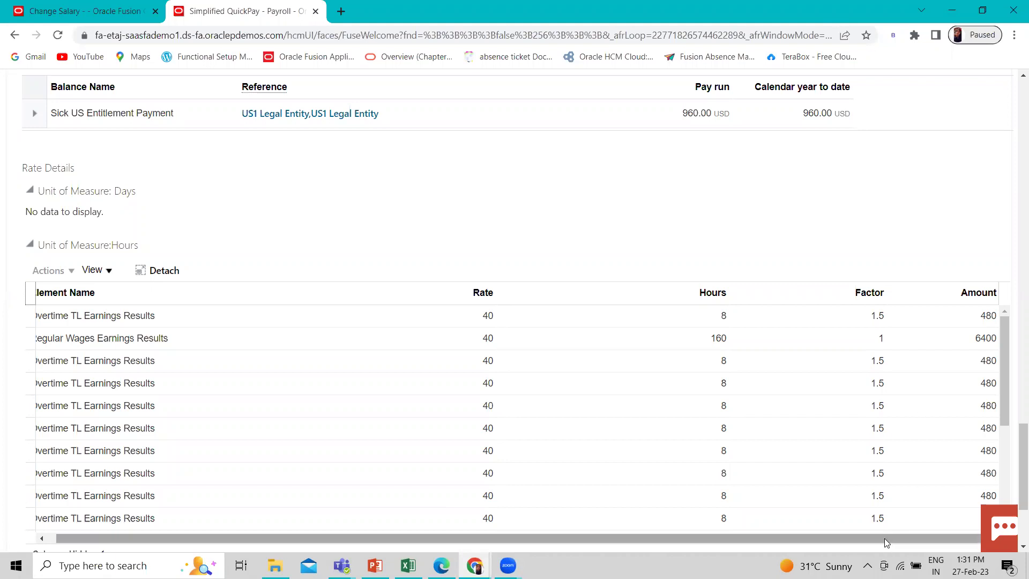
pyautogui.scroll(-3, 751, 406)
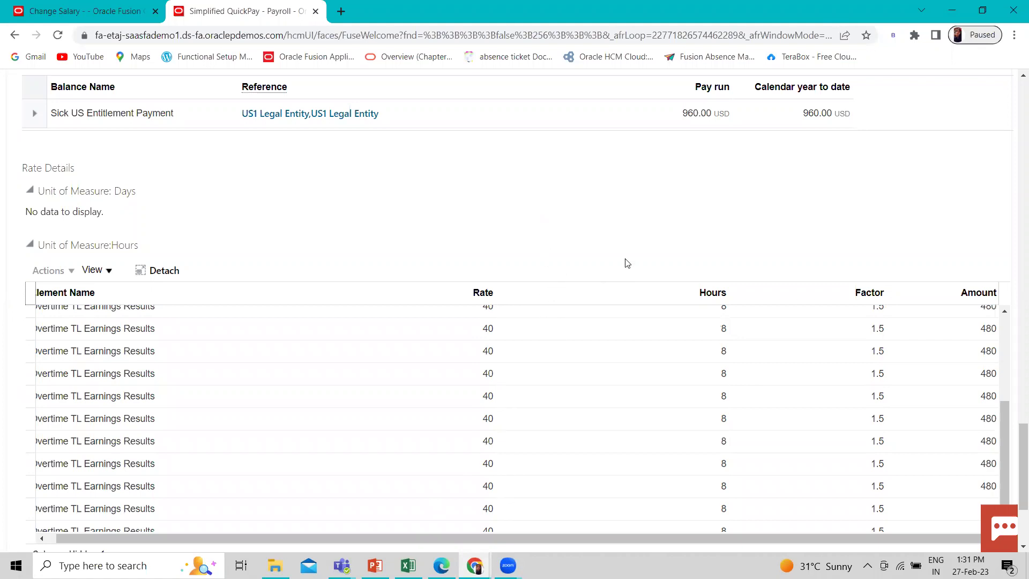
pyautogui.scroll(10, 627, 263)
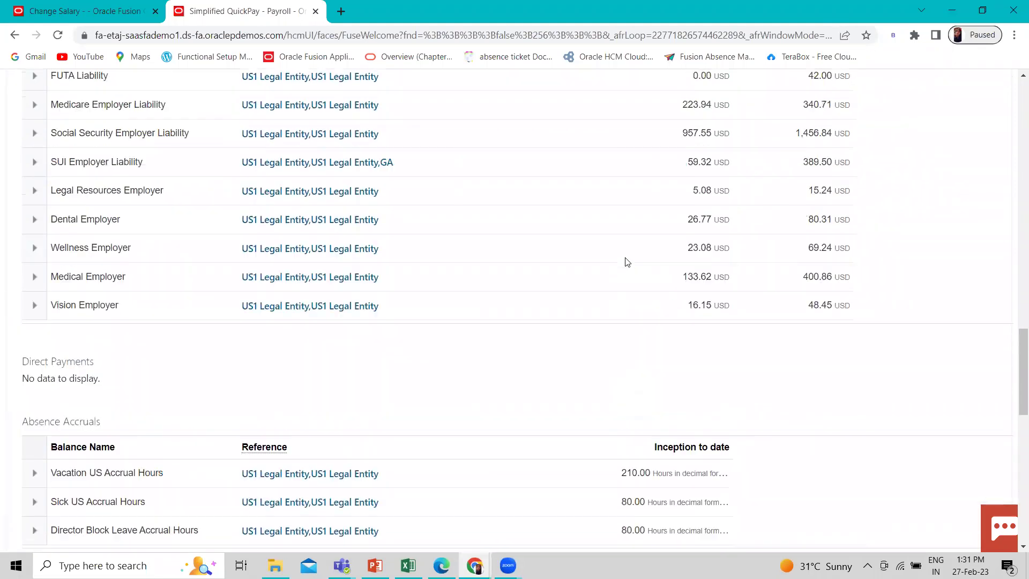
pyautogui.scroll(10, 627, 262)
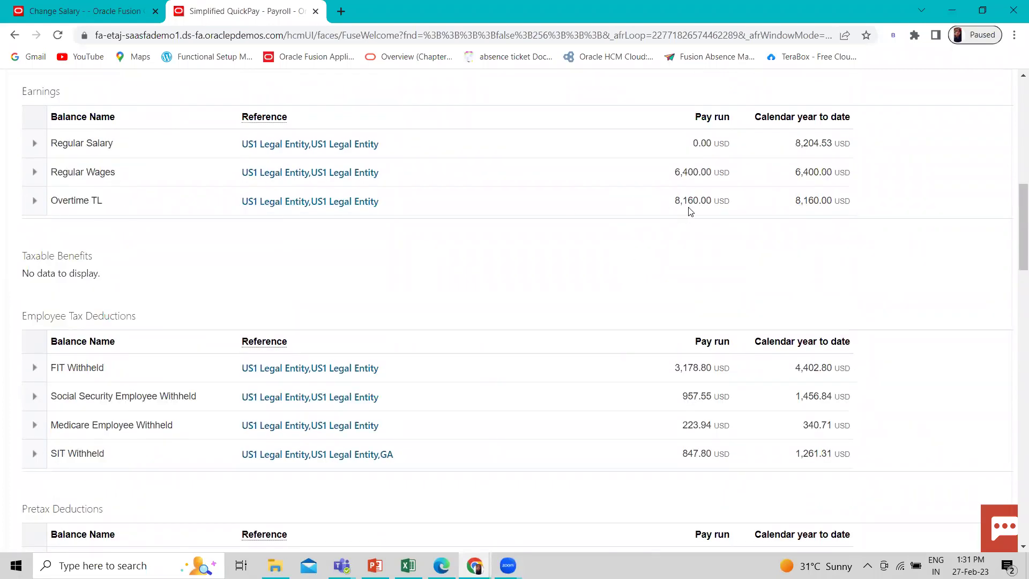
pyautogui.scroll(-15, 631, 261)
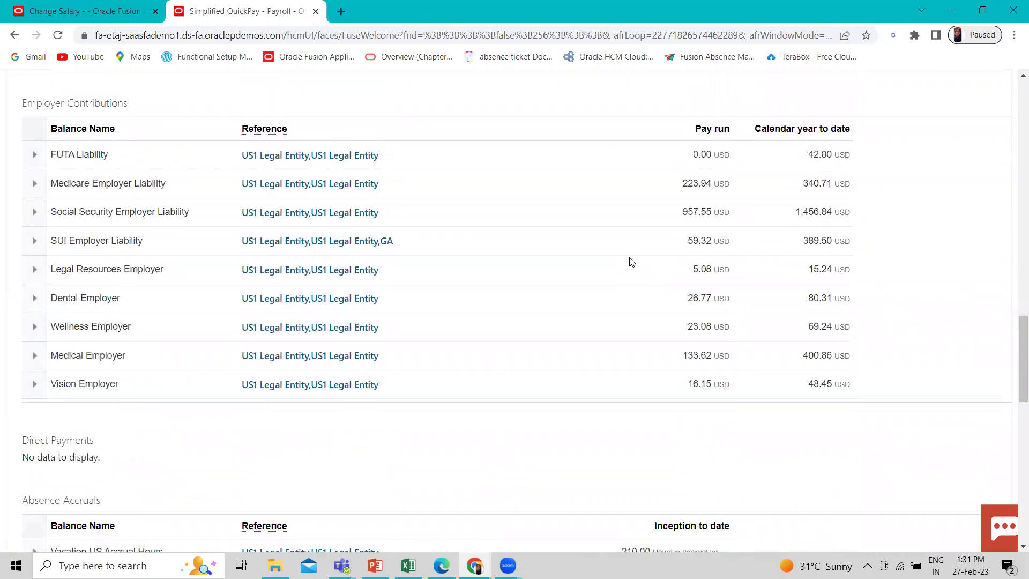
pyautogui.scroll(-8, 632, 262)
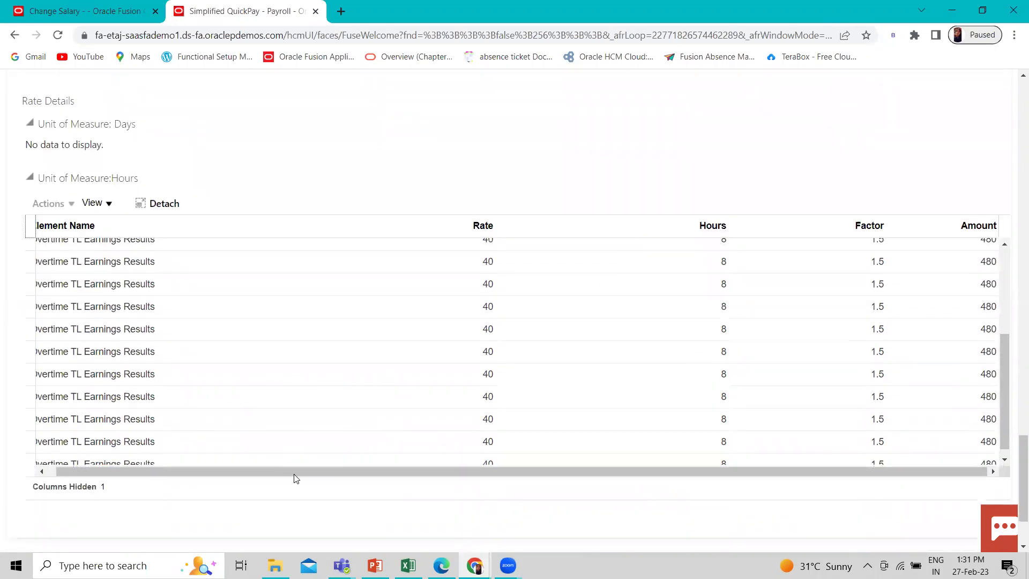
pyautogui.moveTo(300, 473); pyautogui.dragTo(120, 402)
pyautogui.scroll(-2, 118, 403)
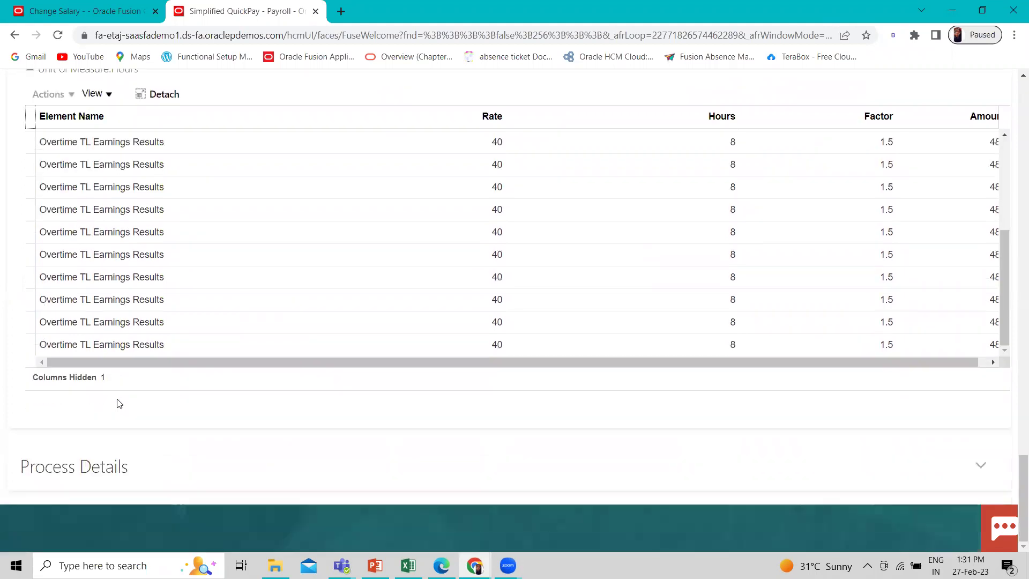
pyautogui.scroll(6, 131, 418)
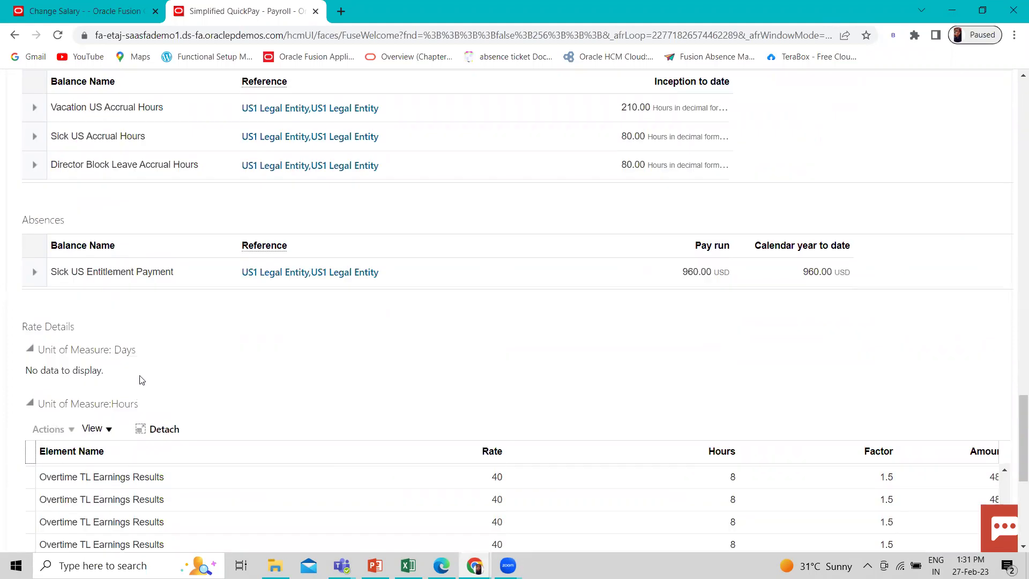
pyautogui.click(34, 272)
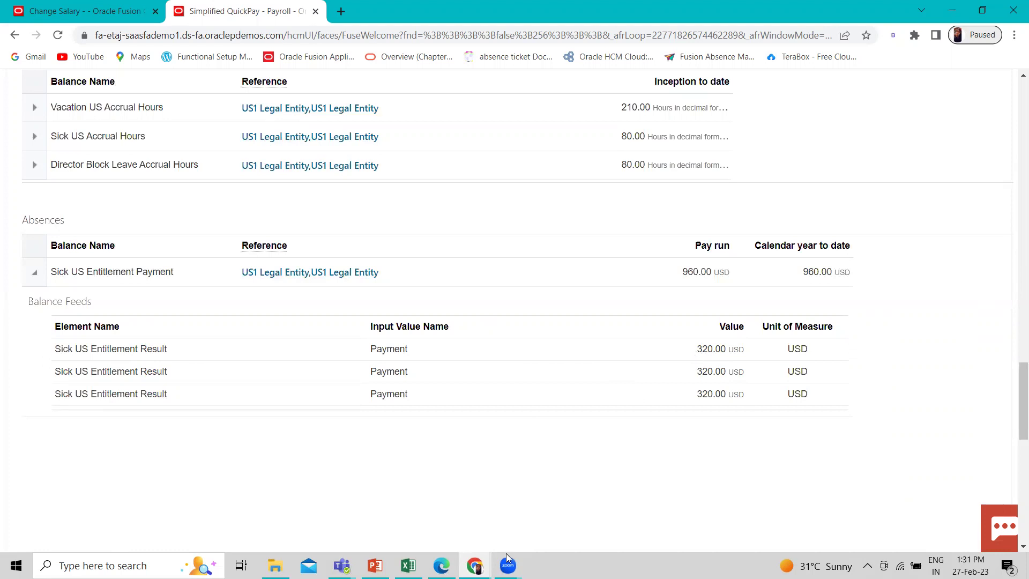
pyautogui.moveTo(442, 562)
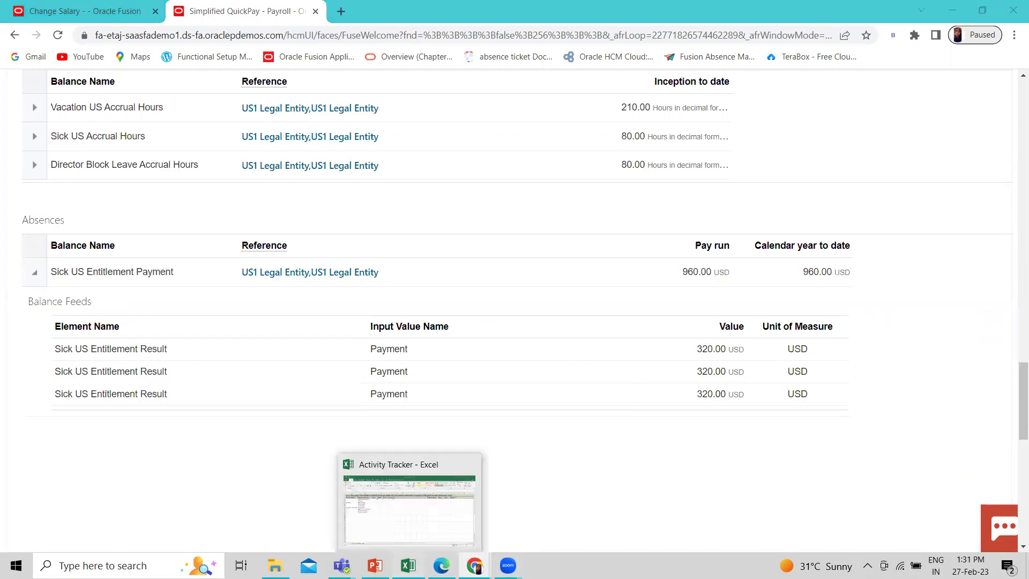
# Enter 2 hours in N33 and a rate of 40 in O33
pyautogui.click(408, 565)
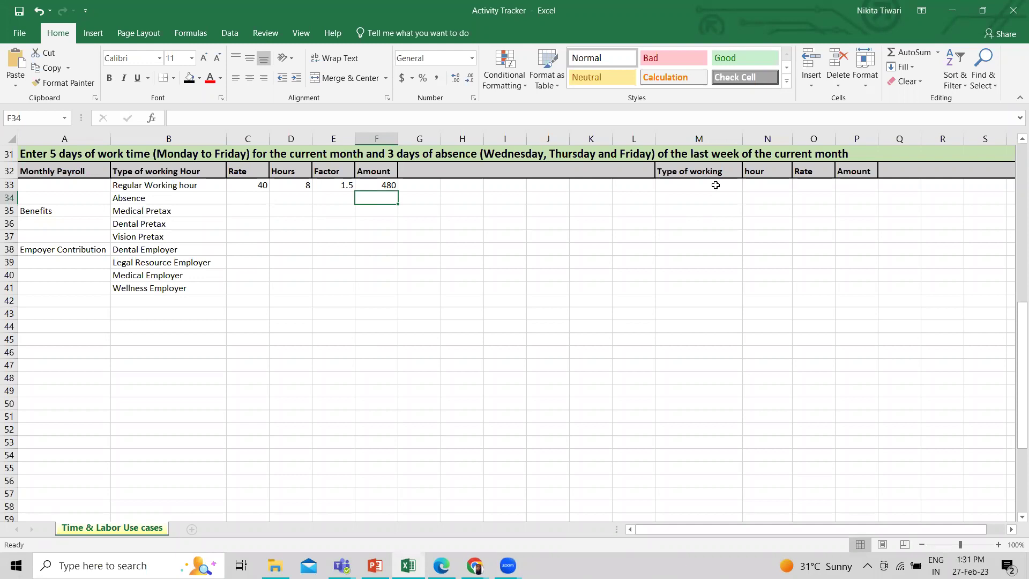
pyautogui.click(765, 182)
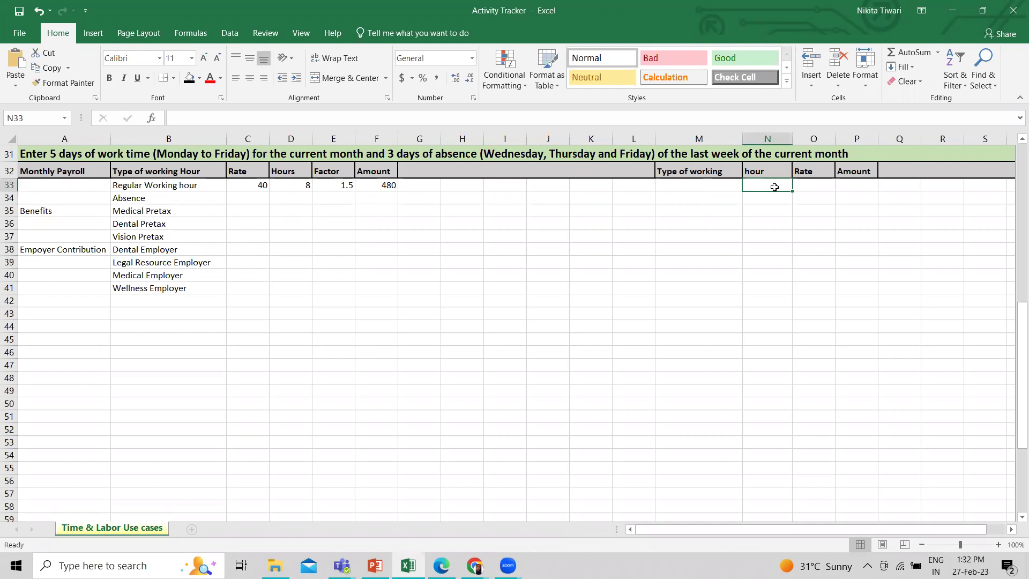
pyautogui.write('2')
pyautogui.click(805, 187)
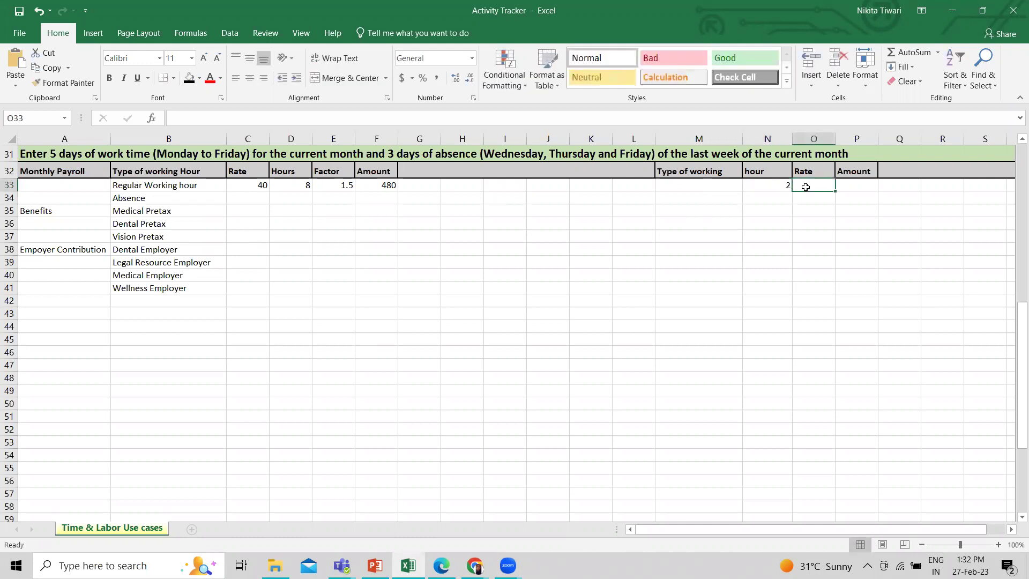
pyautogui.write('40')
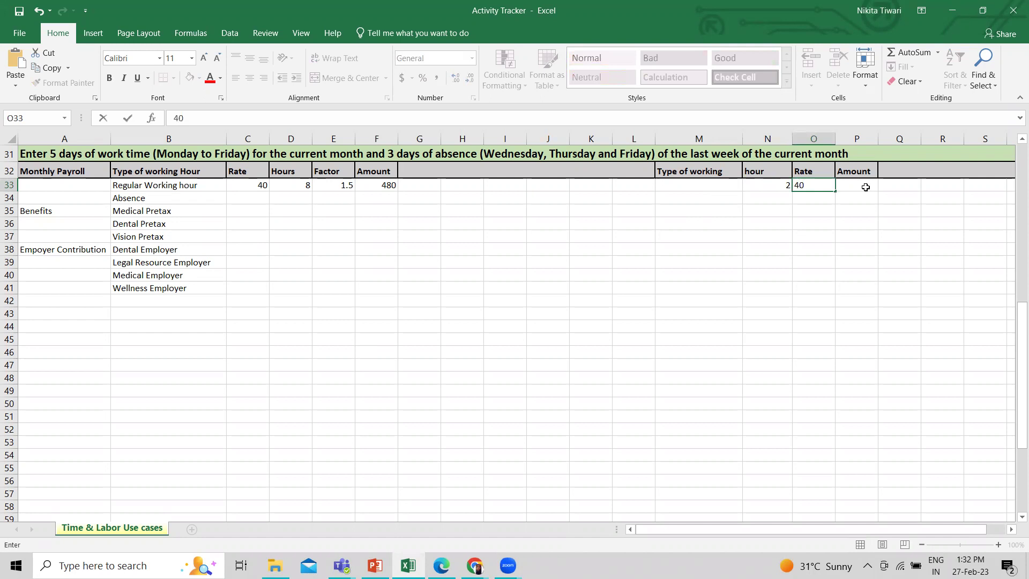
pyautogui.click(859, 186)
pyautogui.click(768, 184)
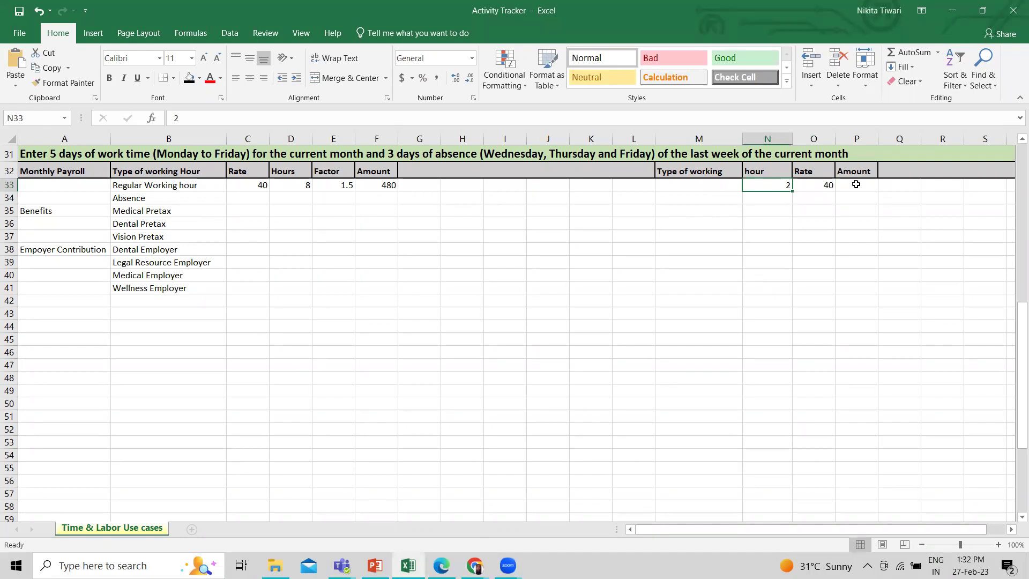
# Enter =O33*N33 in P33 to calculate the 80 Amount
pyautogui.click(856, 184)
pyautogui.write('=')
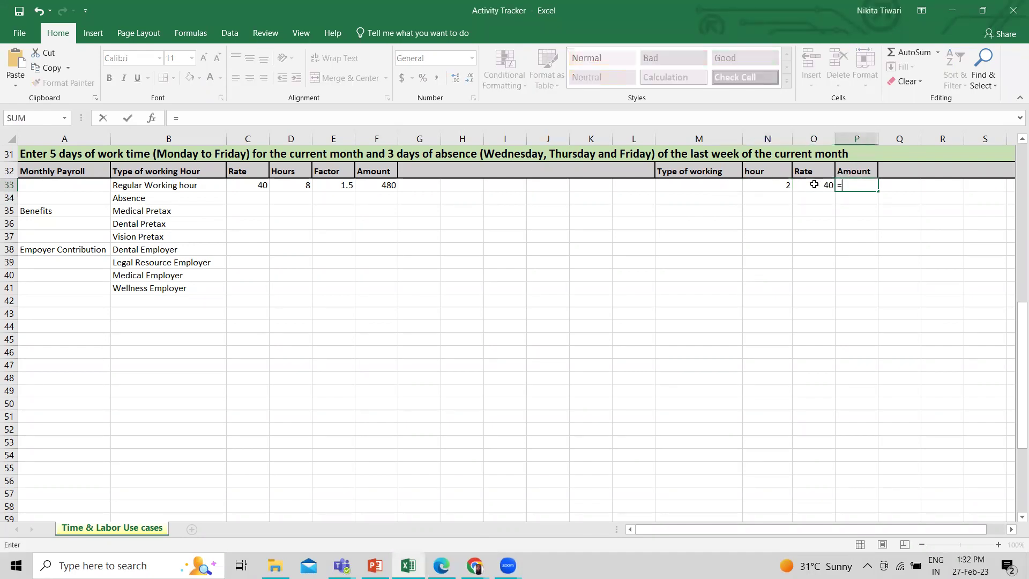
pyautogui.click(814, 184)
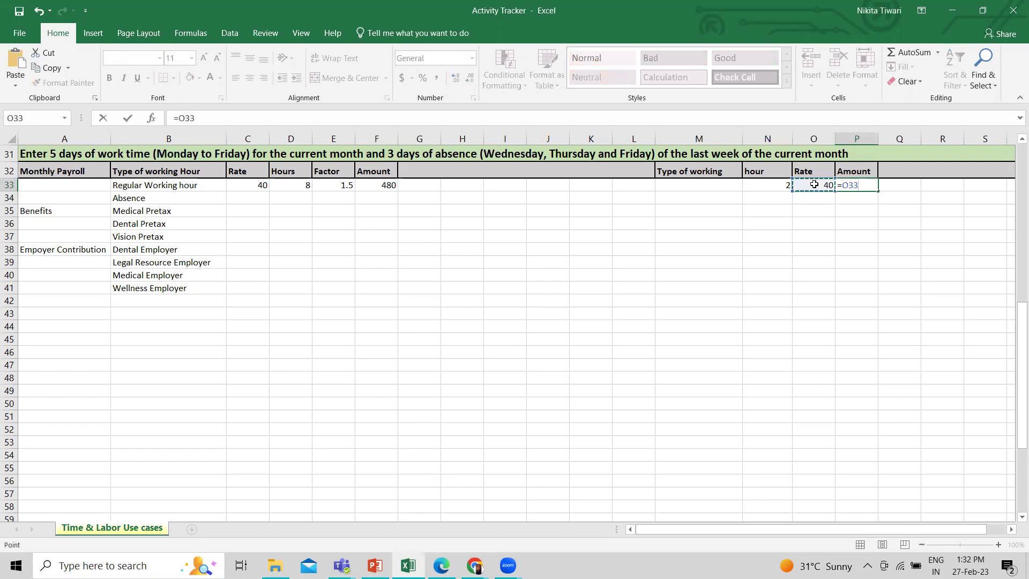
pyautogui.write('*')
pyautogui.click(784, 186)
pyautogui.press('Return')
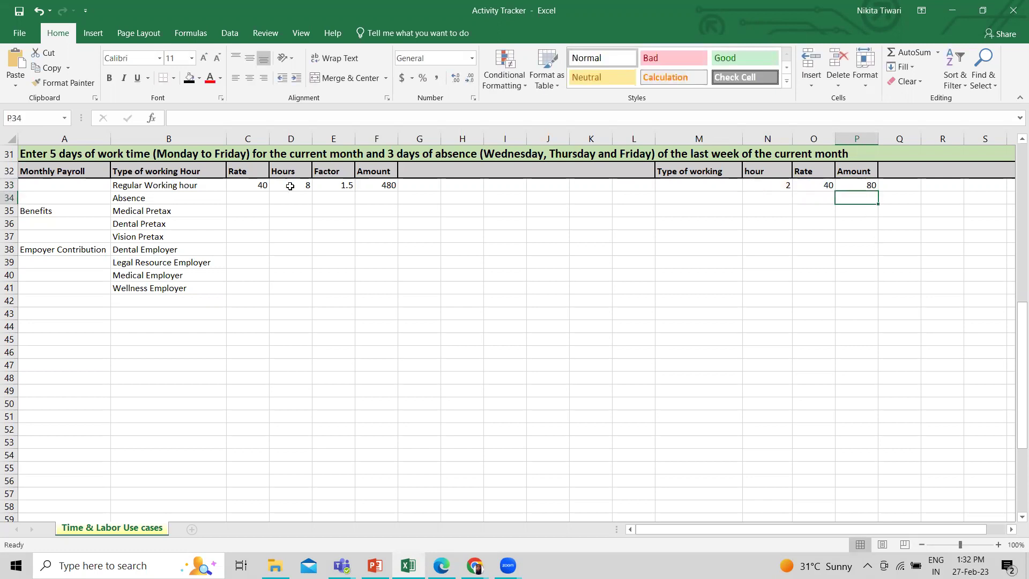
# Enter 8 hours in D34 and a rate of 40 in C34
pyautogui.click(264, 196)
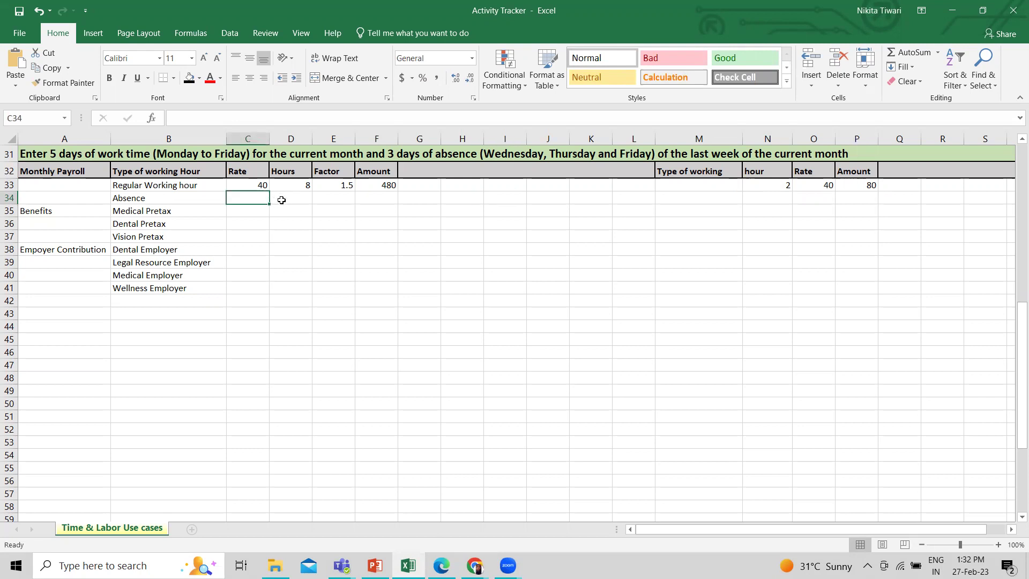
pyautogui.click(284, 202)
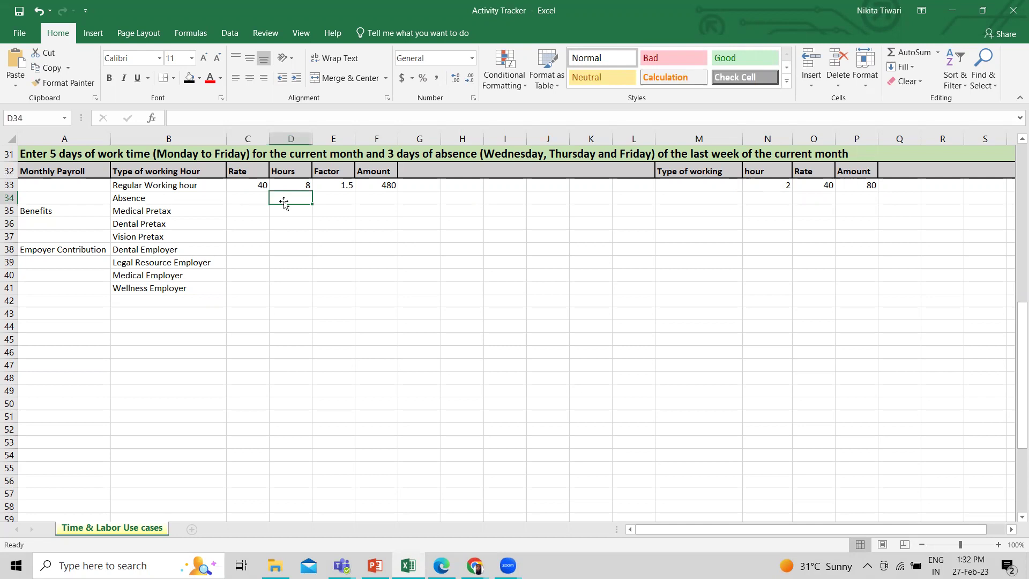
pyautogui.write('8')
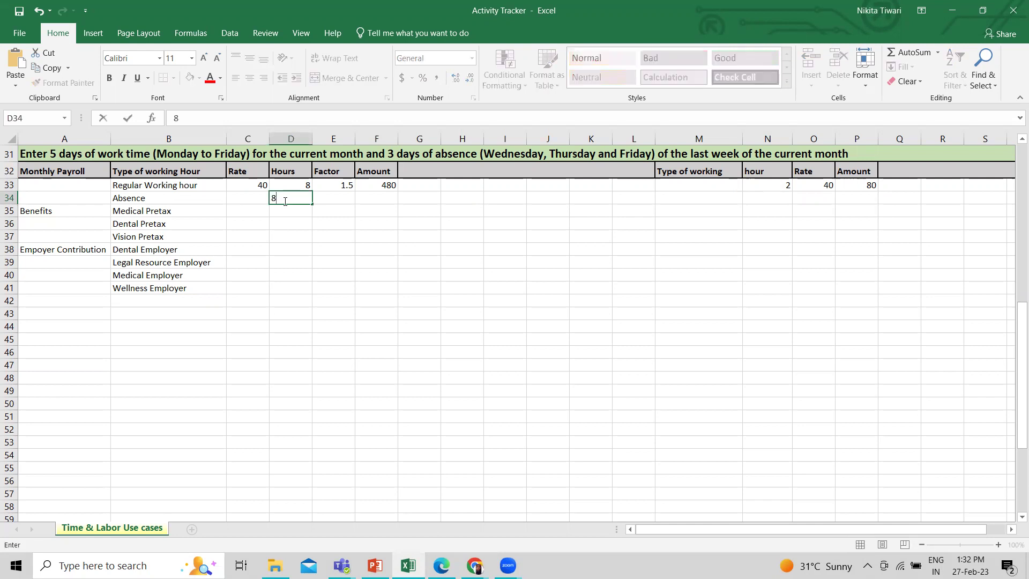
pyautogui.click(254, 198)
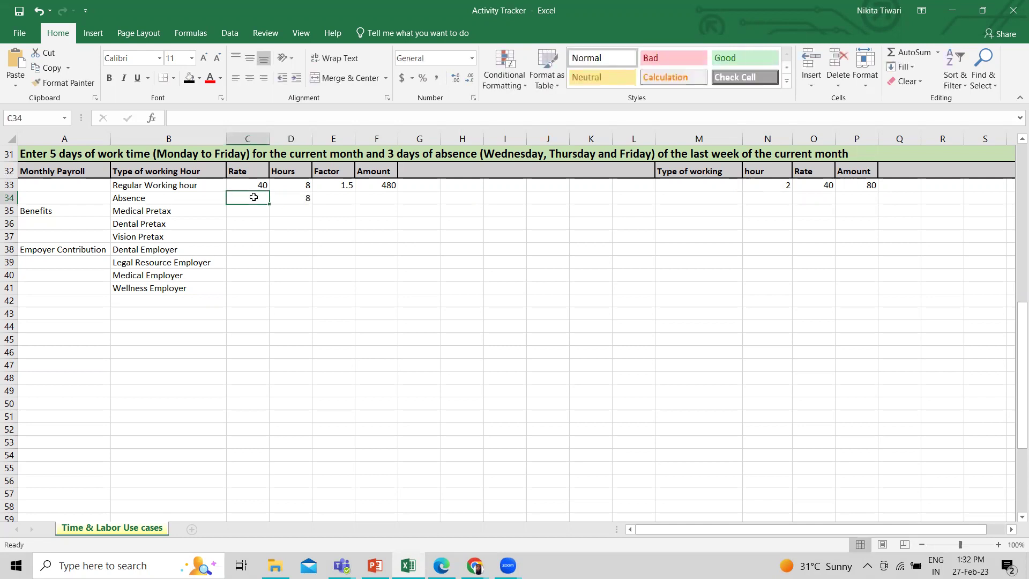
pyautogui.write('40')
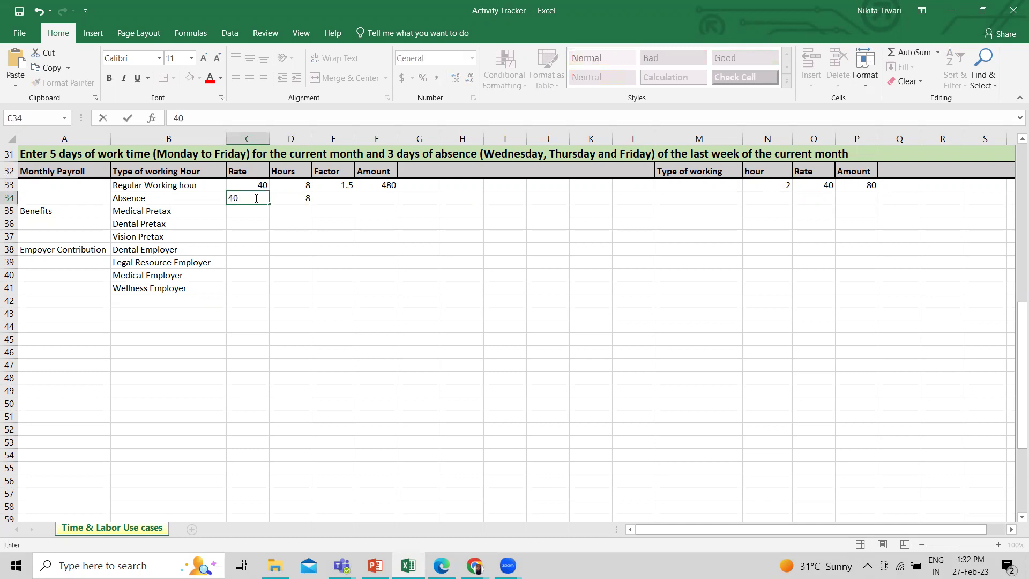
# Enter =C34*D34 in F34 for a 320 Absence amount, then compare with QuickPay results
pyautogui.click(376, 197)
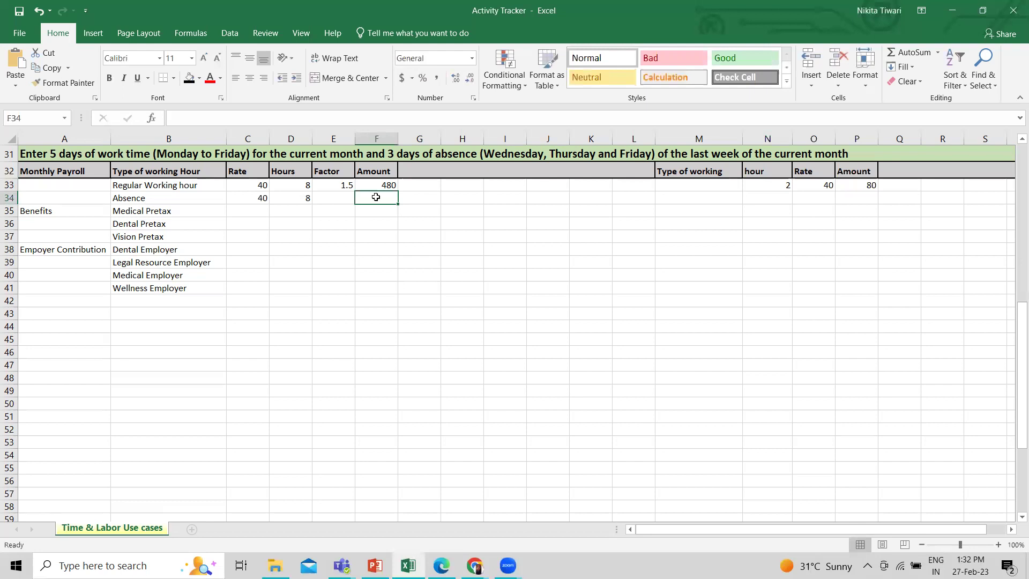
pyautogui.write('=')
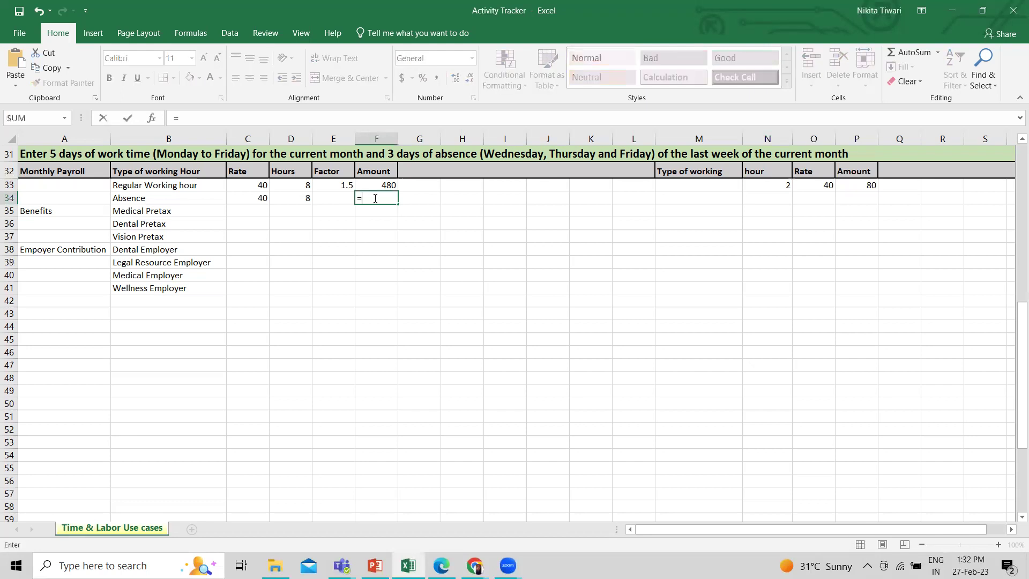
pyautogui.click(263, 198)
pyautogui.write('*')
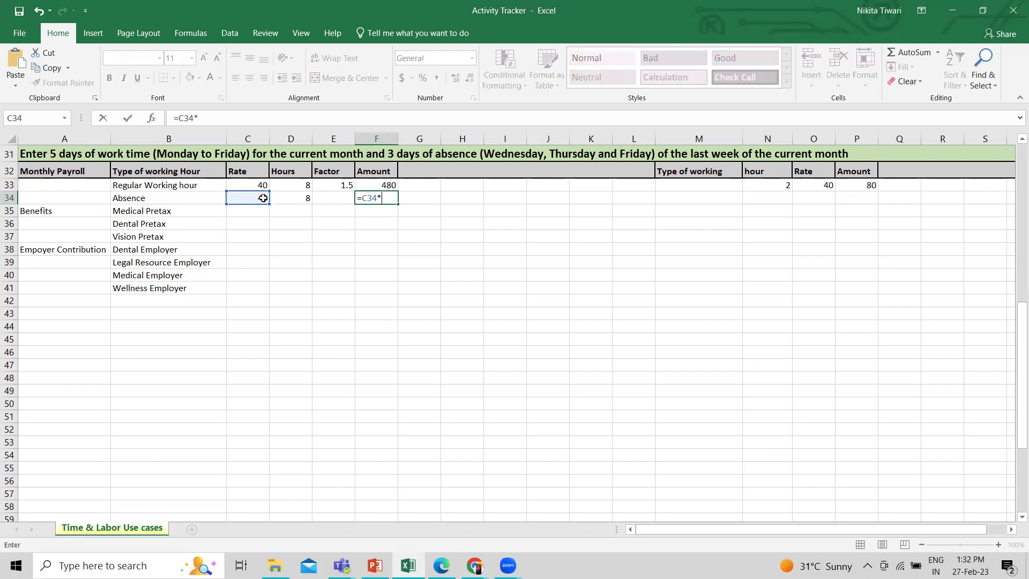
pyautogui.click(291, 198)
pyautogui.press('Return')
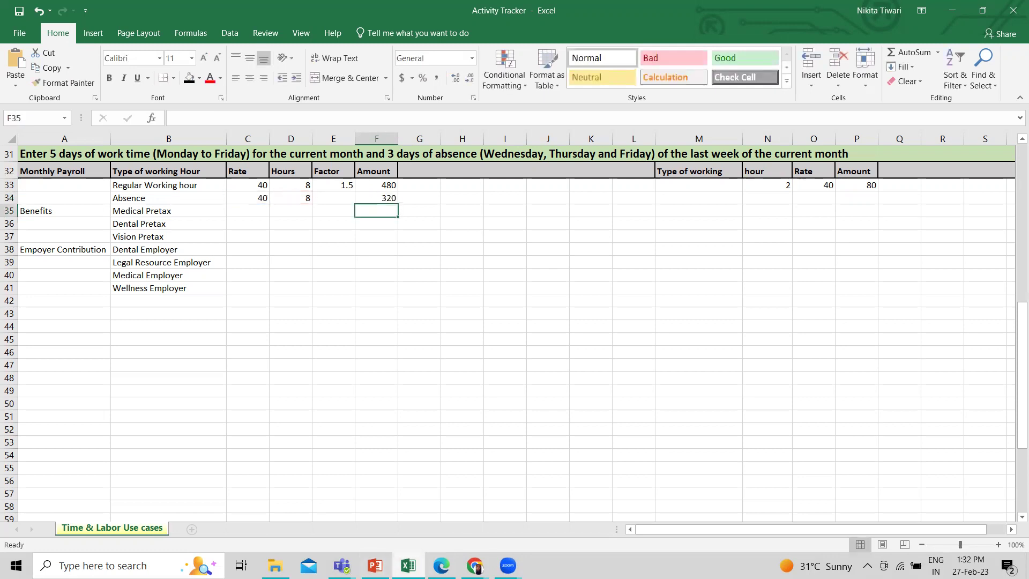
pyautogui.moveTo(475, 566)
pyautogui.click(426, 523)
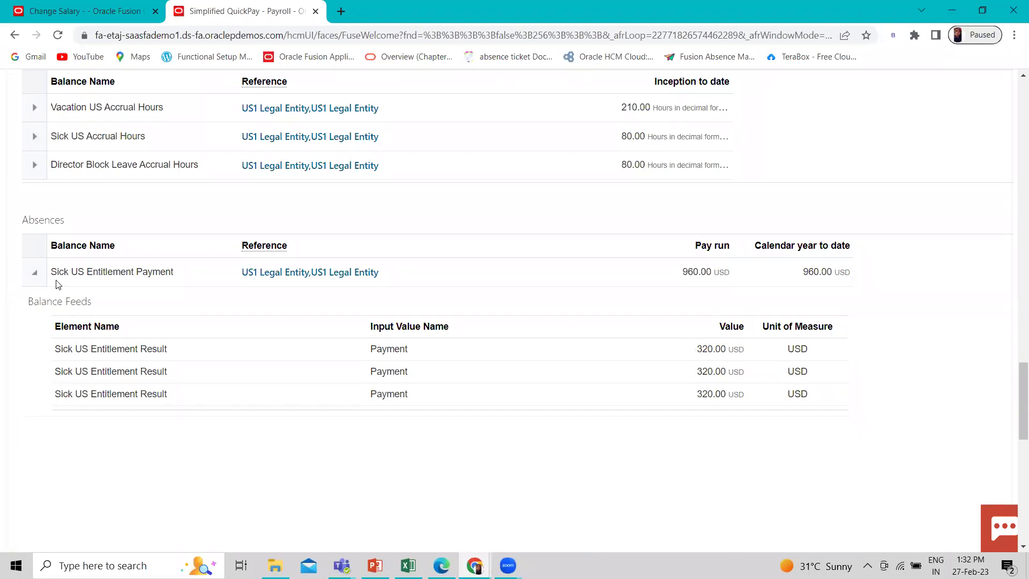
# Fold the Sick US Entitlement Payment balance feeds in QuickPay and go back to the Activity Tracker sheet
pyautogui.click(34, 273)
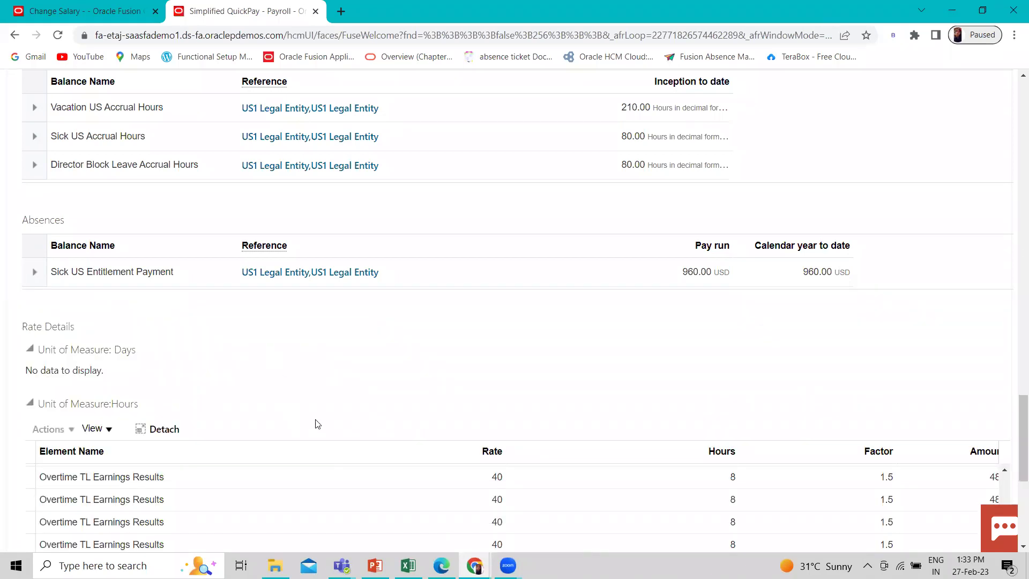
pyautogui.click(409, 566)
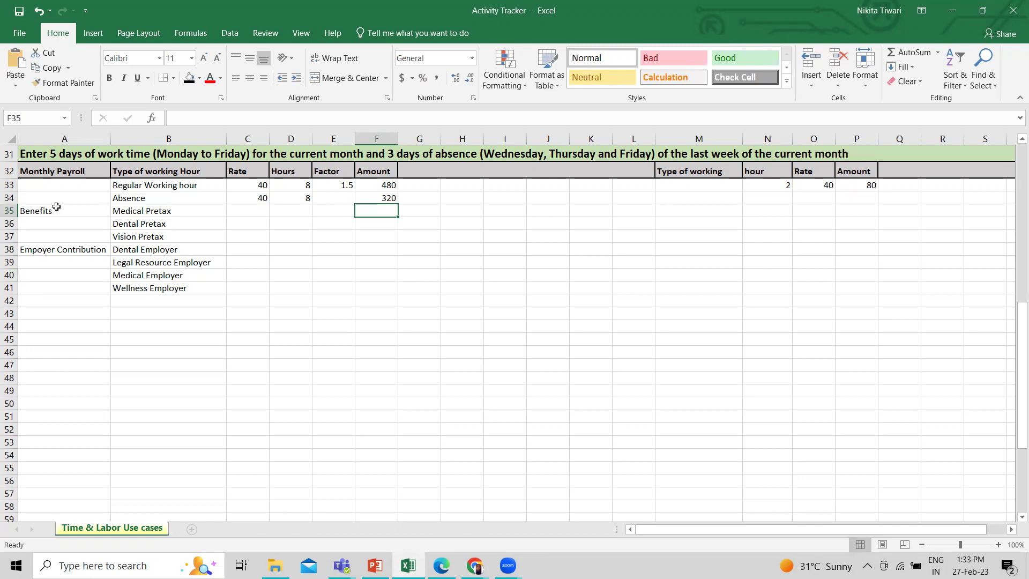
# Scroll QuickPay to the Medical, Dental and Vision Pretax Deductions, then return to the Activity Tracker workbook
pyautogui.click(952, 11)
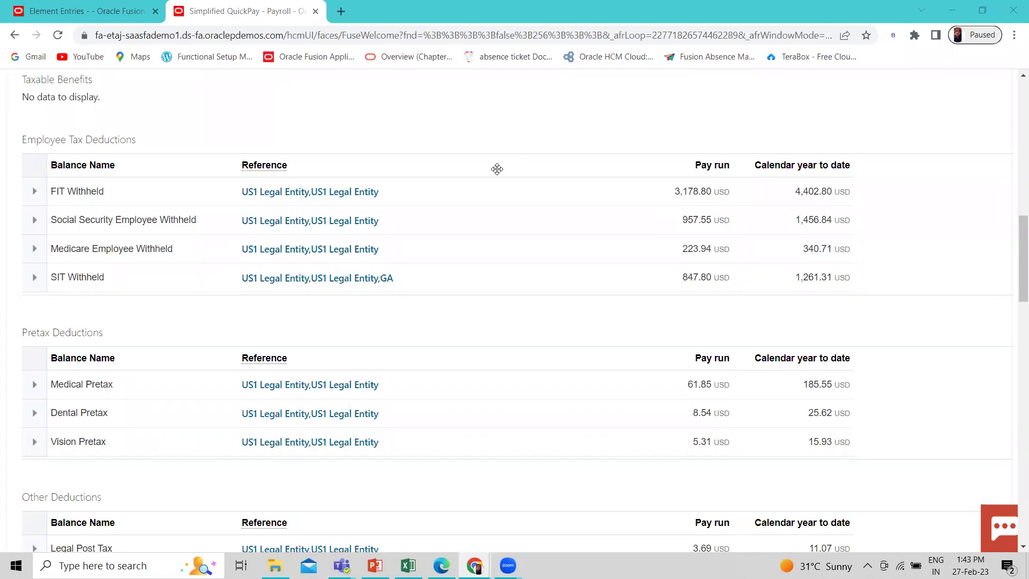
pyautogui.scroll(-3, 497, 168)
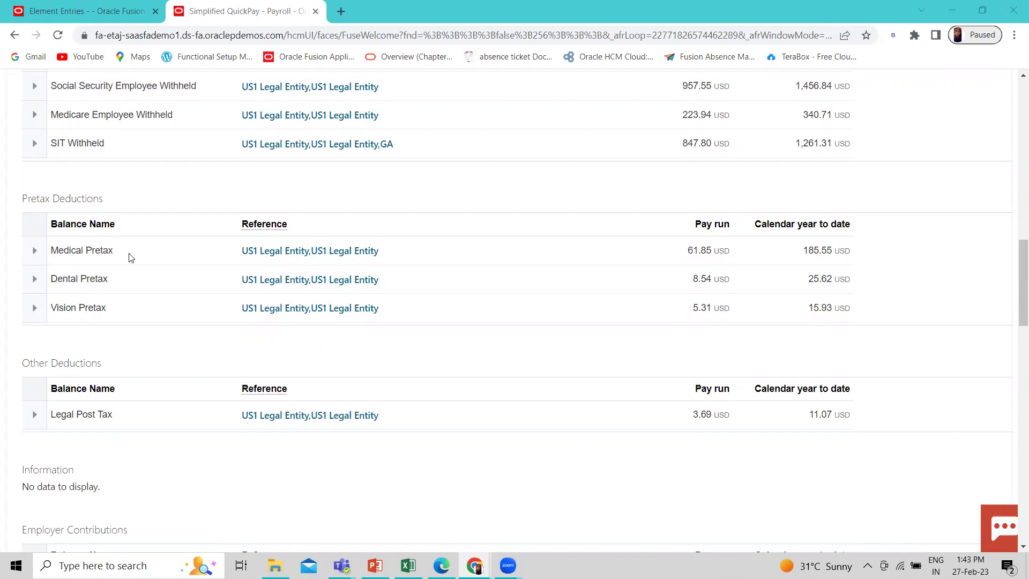
pyautogui.click(408, 566)
# Find the medical cost of 268 in cell B74 of the Activity Tracker sheet
pyautogui.scroll(-14, 297, 399)
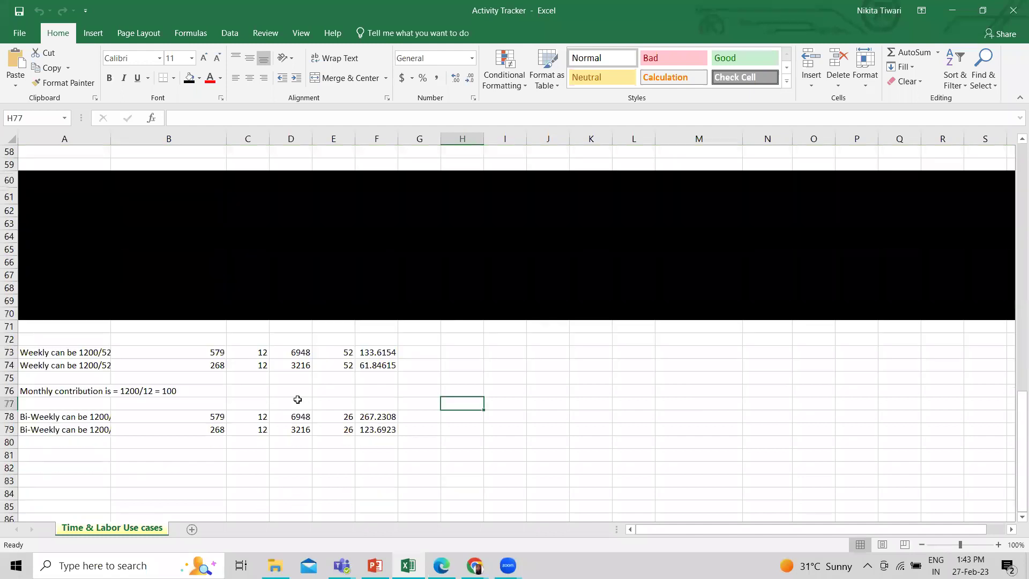
pyautogui.scroll(-1, 298, 399)
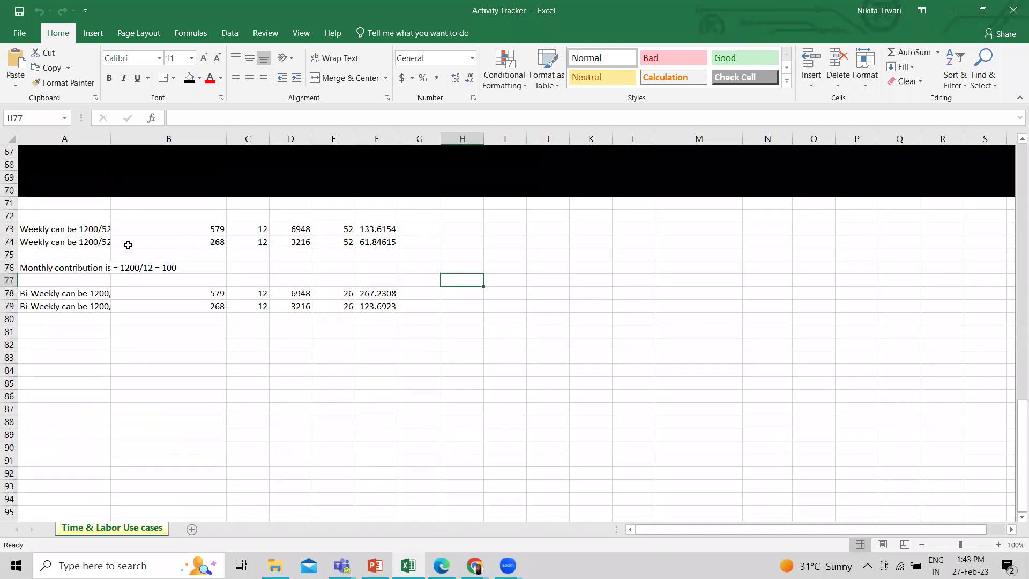
pyautogui.click(205, 239)
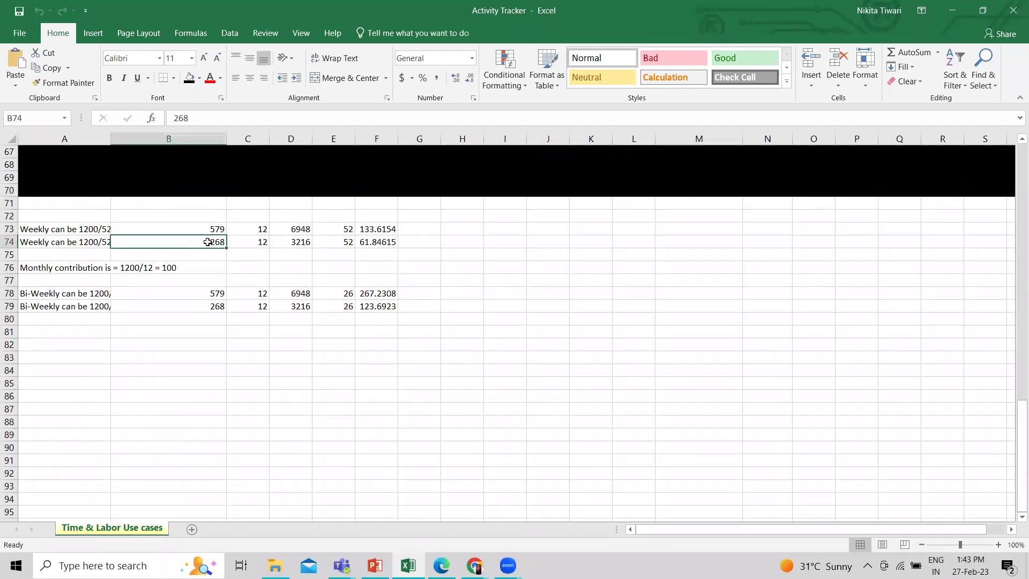
# Confirm the Choice Program's Medical PPO cost 268.00 and employer rate 579.00, then return to the workbook
pyautogui.click(441, 565)
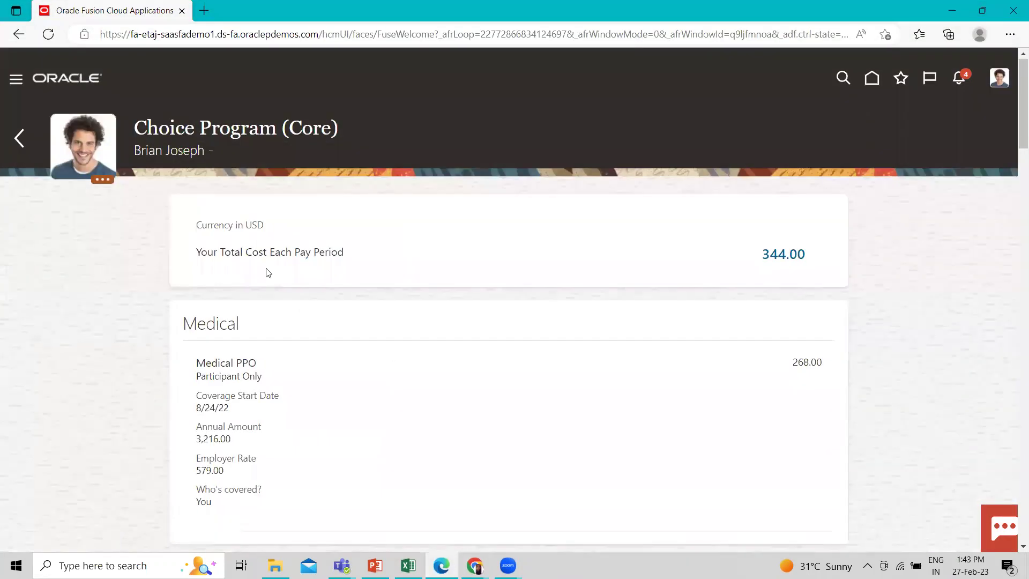
pyautogui.scroll(-3, 258, 239)
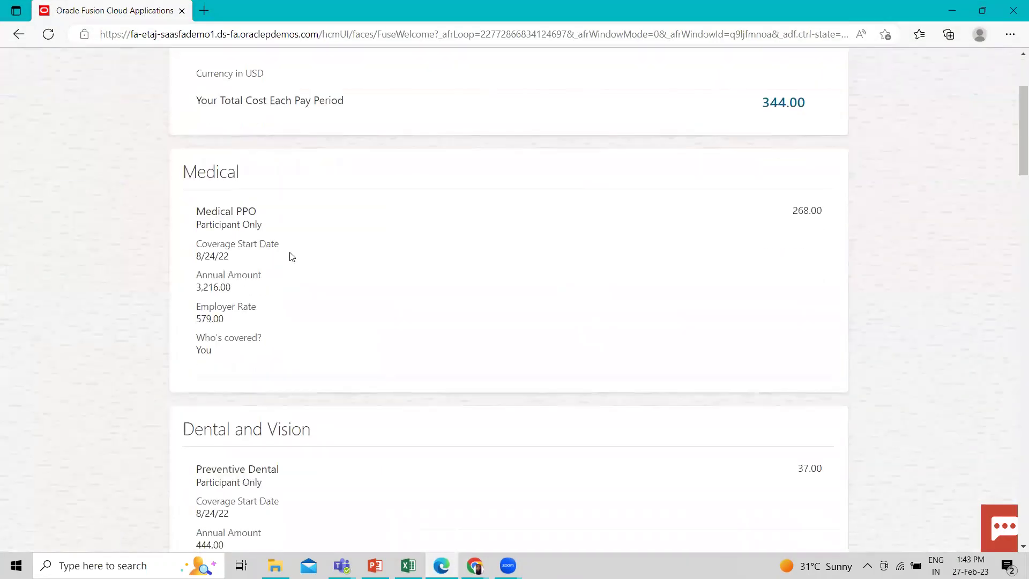
pyautogui.scroll(3, 290, 255)
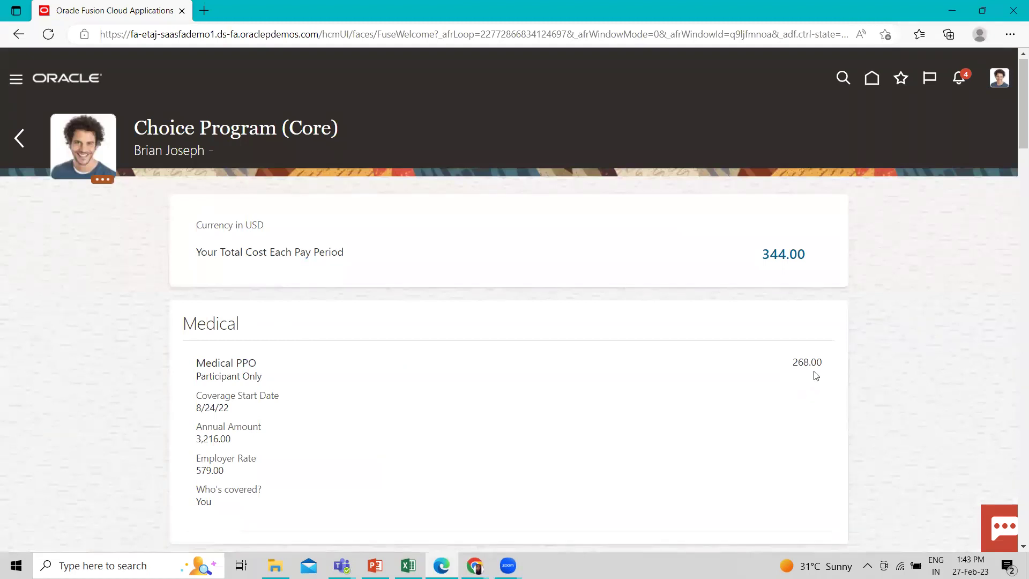
pyautogui.moveTo(823, 363); pyautogui.dragTo(773, 364)
pyautogui.click(386, 432)
pyautogui.moveTo(195, 472); pyautogui.dragTo(295, 474)
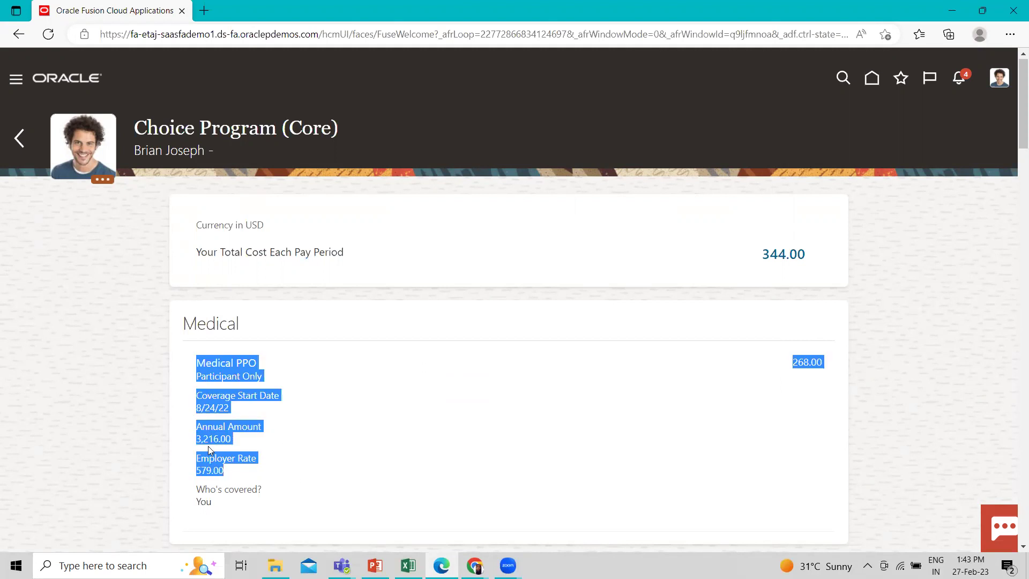
pyautogui.click(257, 446)
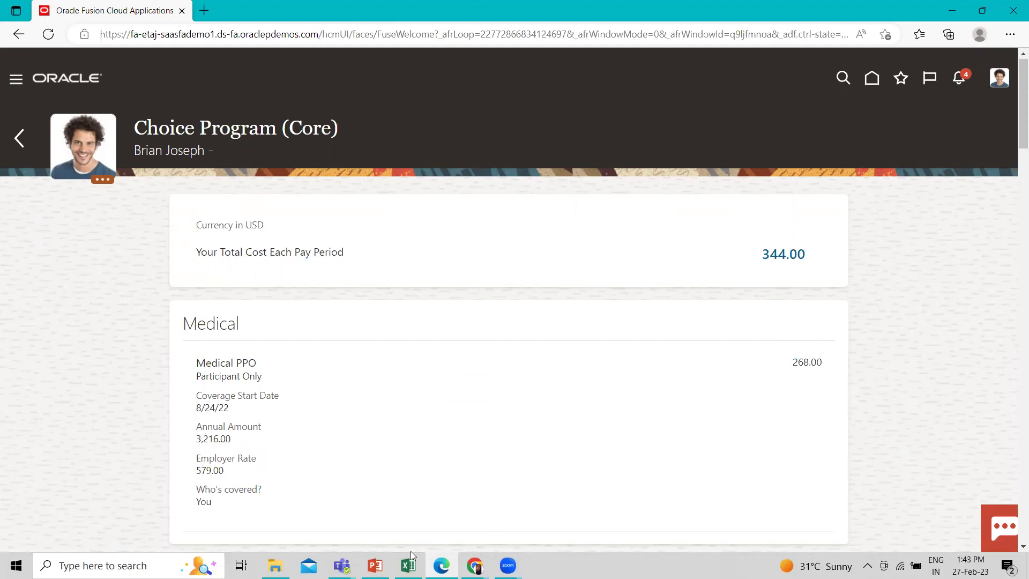
pyautogui.moveTo(408, 565)
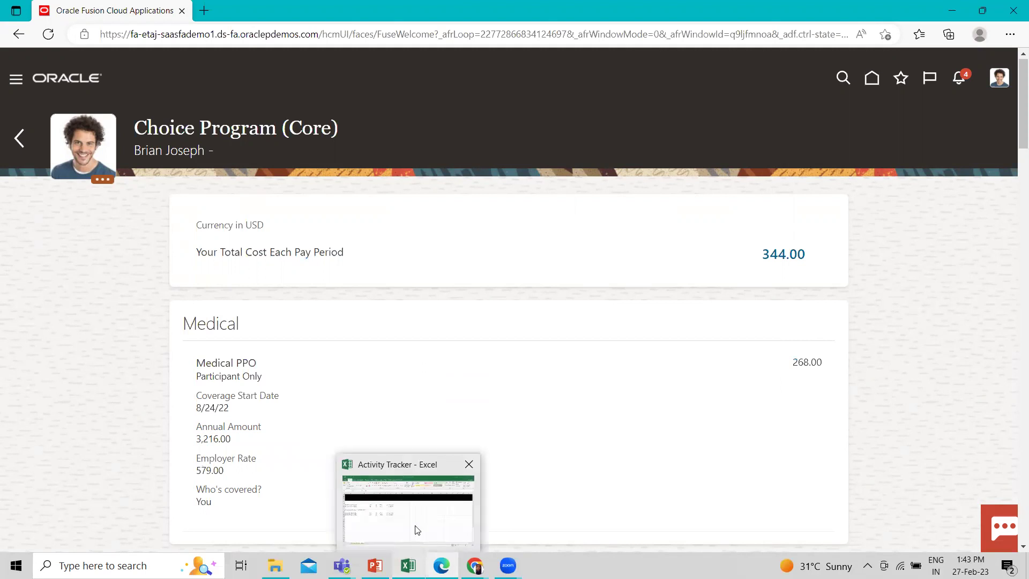
pyautogui.click(416, 529)
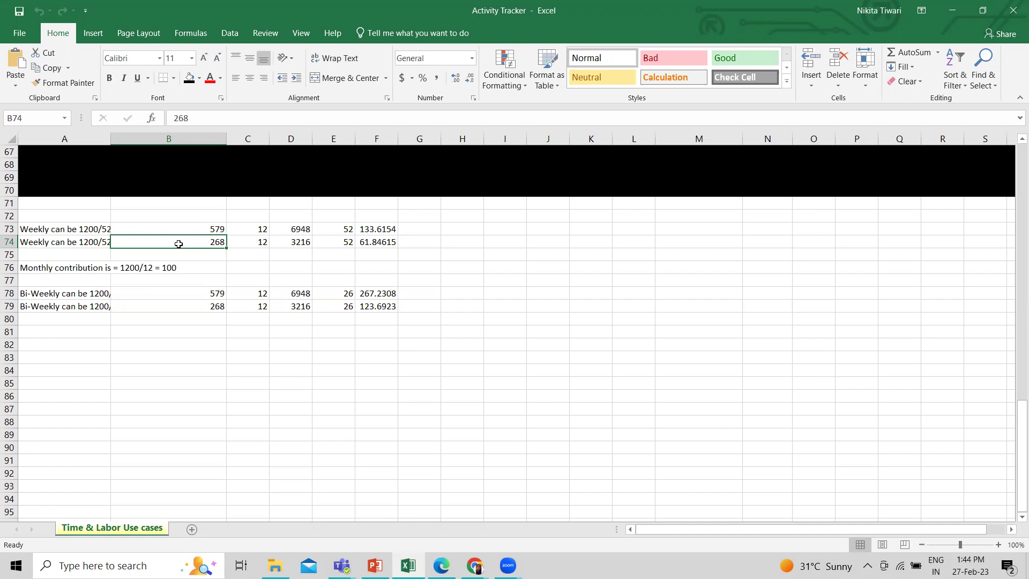
# Compare the 12 months in C74 and the D74 annual medical formula with the Choice Program Medical PPO rate
pyautogui.click(245, 243)
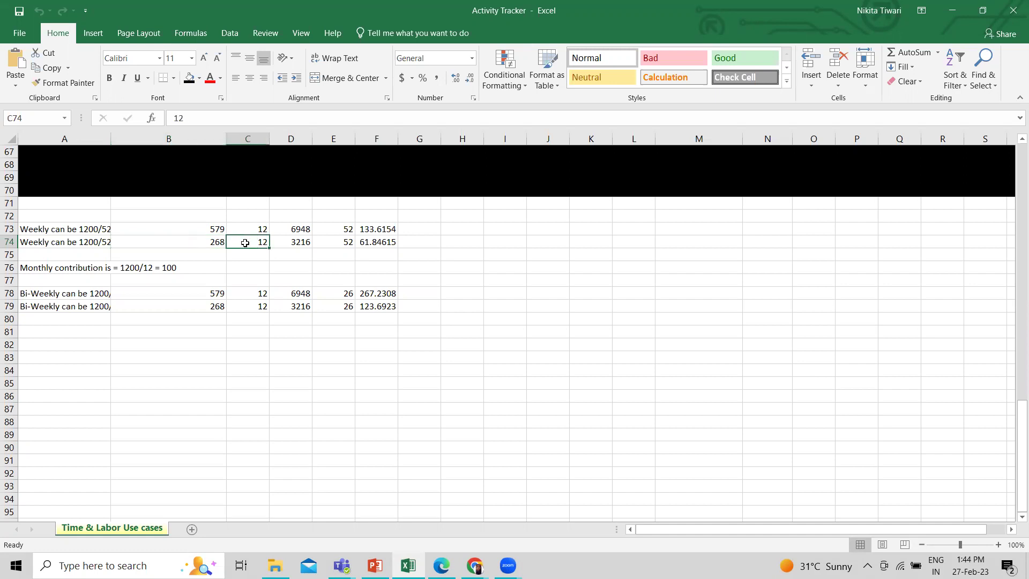
pyautogui.click(288, 239)
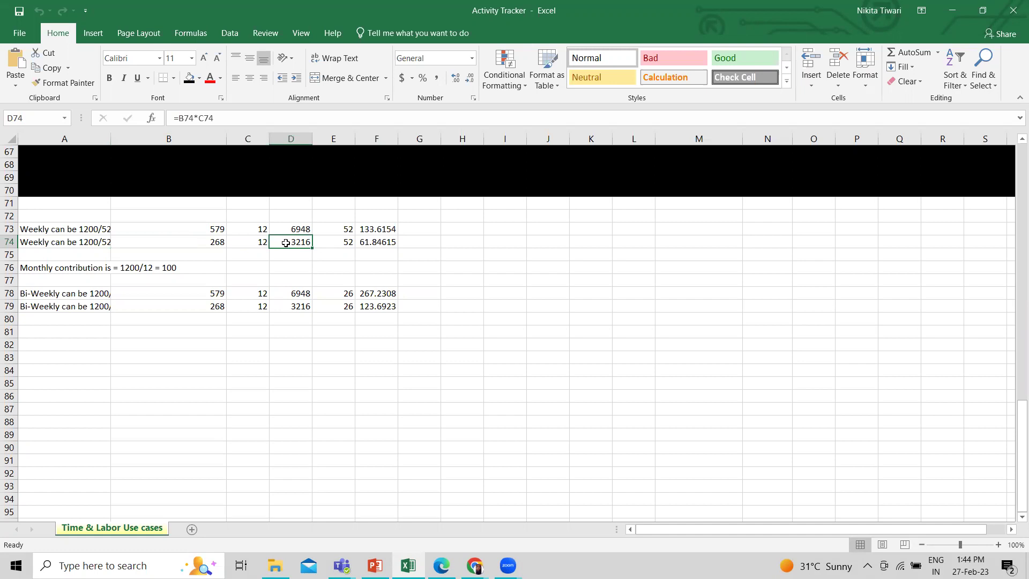
pyautogui.click(445, 561)
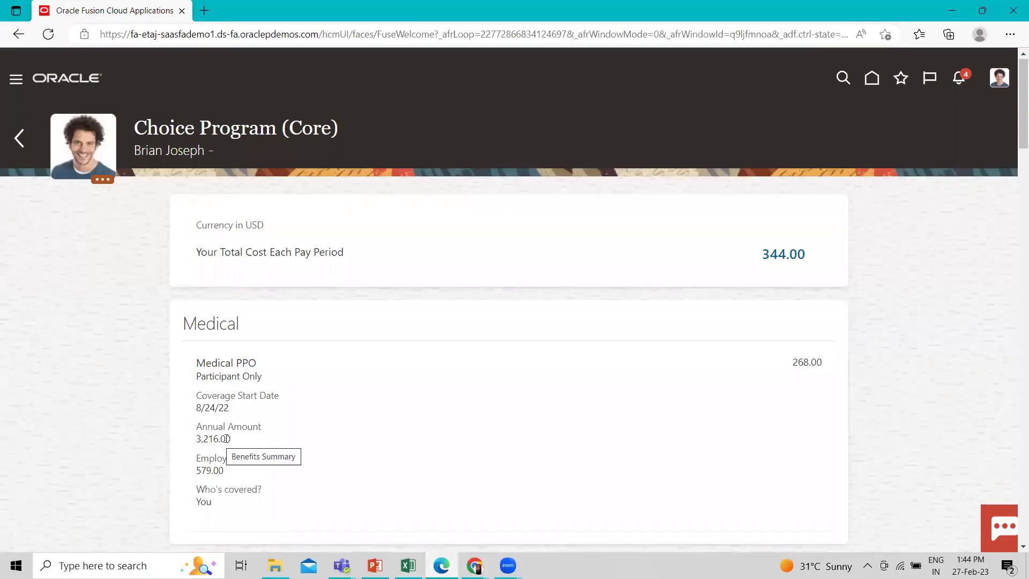
pyautogui.moveTo(195, 358); pyautogui.dragTo(275, 447)
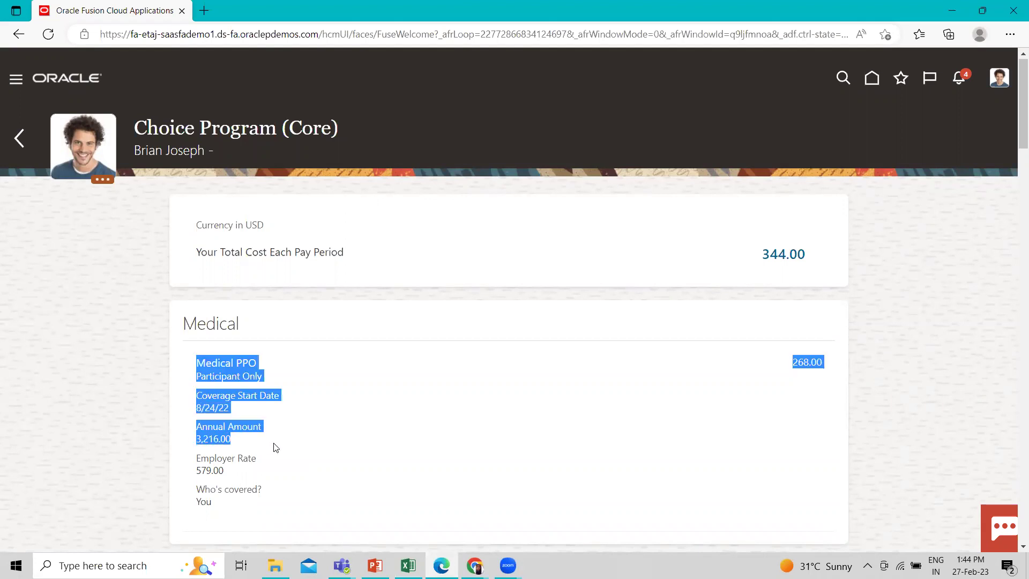
pyautogui.click(275, 447)
pyautogui.click(409, 566)
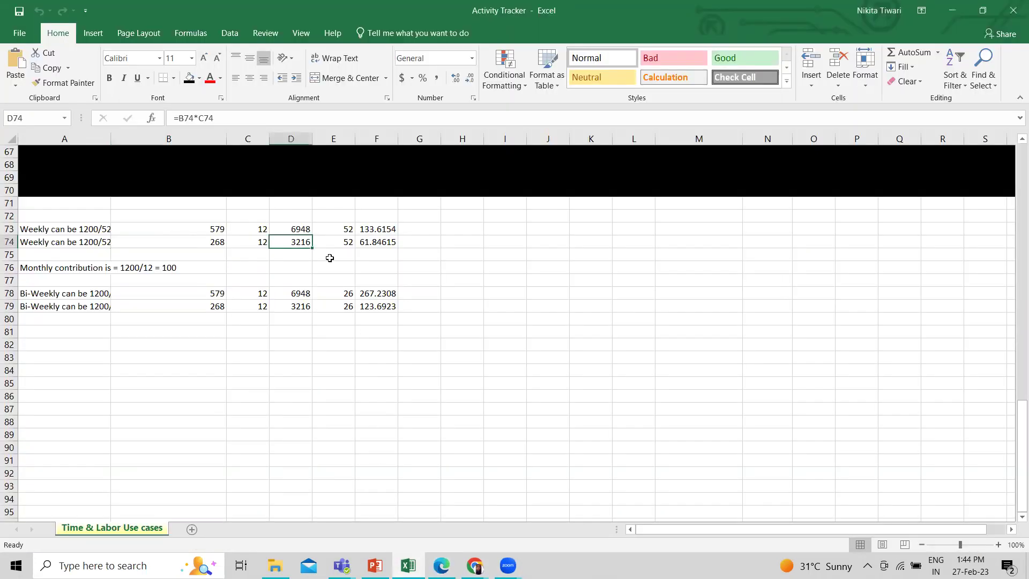
# Check E74's 52 weekly periods and the F74 weekly formula, then show QuickPay's Medical Pretax 61.85
pyautogui.click(343, 242)
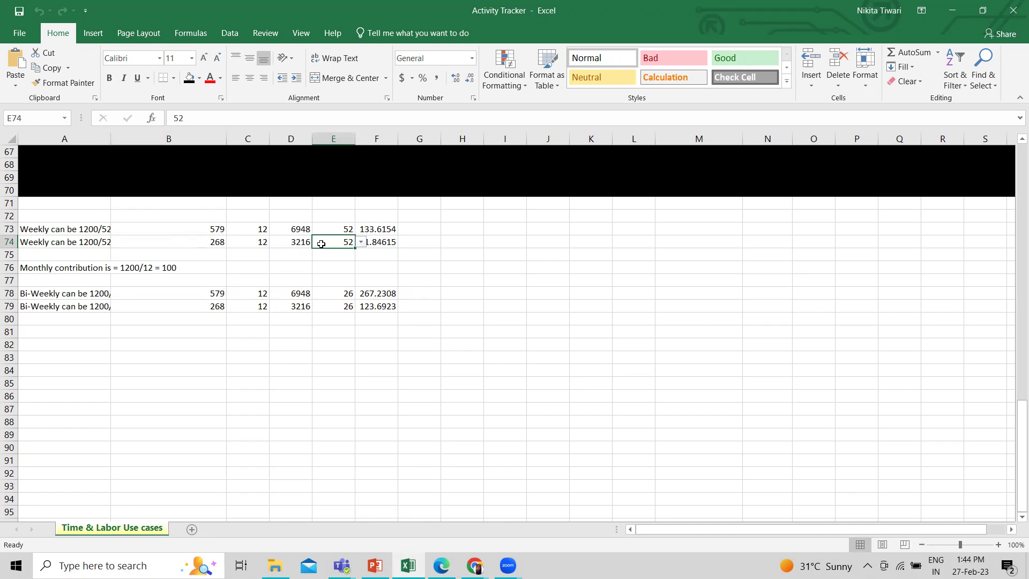
pyautogui.click(387, 241)
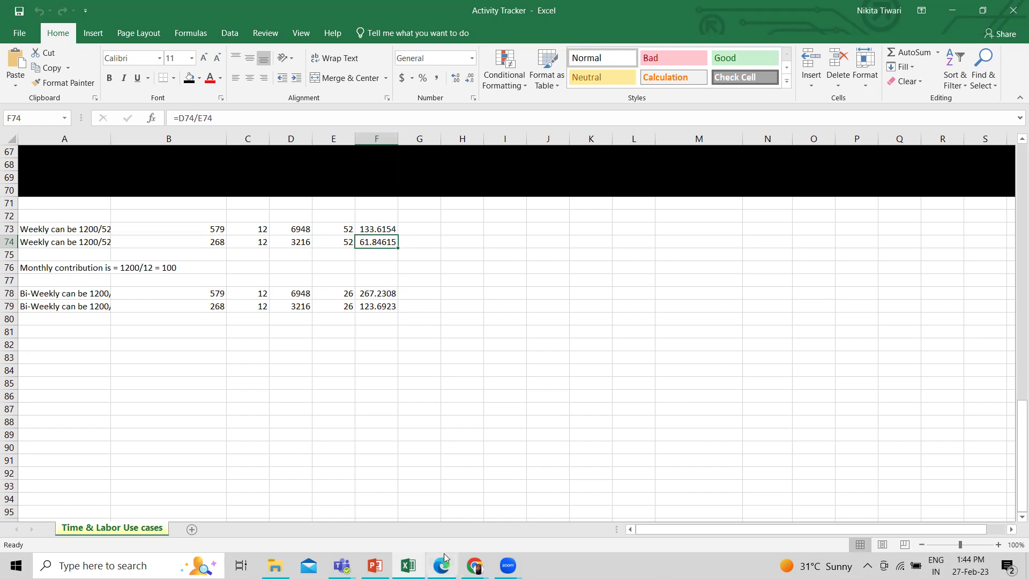
pyautogui.moveTo(474, 565)
pyautogui.click(393, 525)
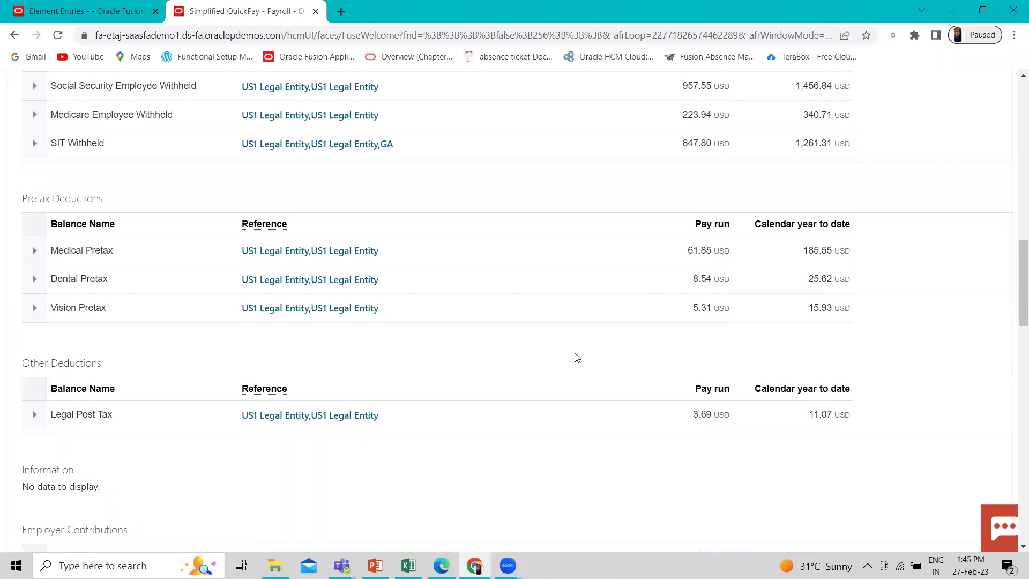
# Check QuickPay employer contributions against the 579 employer rate in B73 and the Choice Program page
pyautogui.scroll(-9, 577, 358)
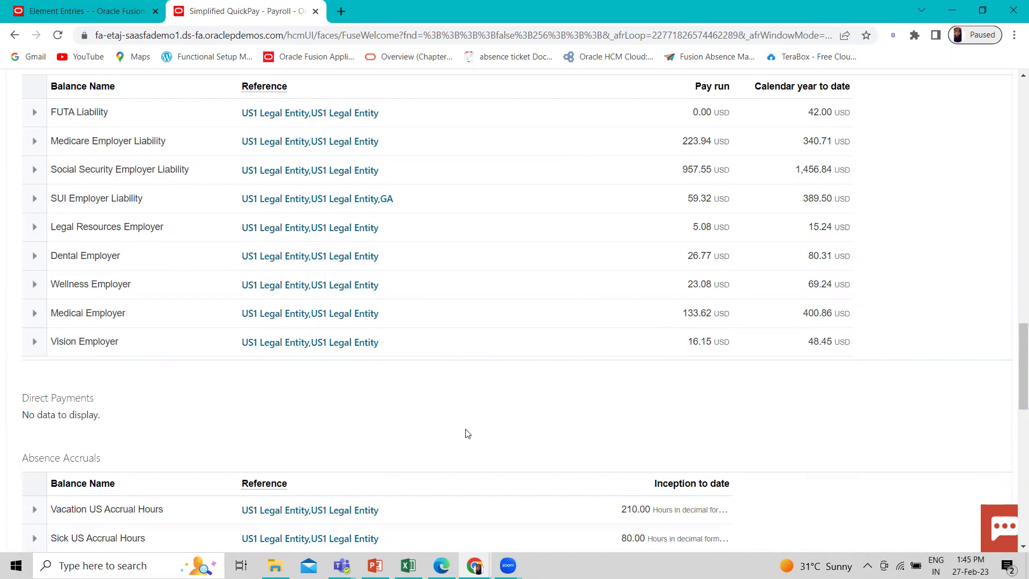
pyautogui.click(408, 566)
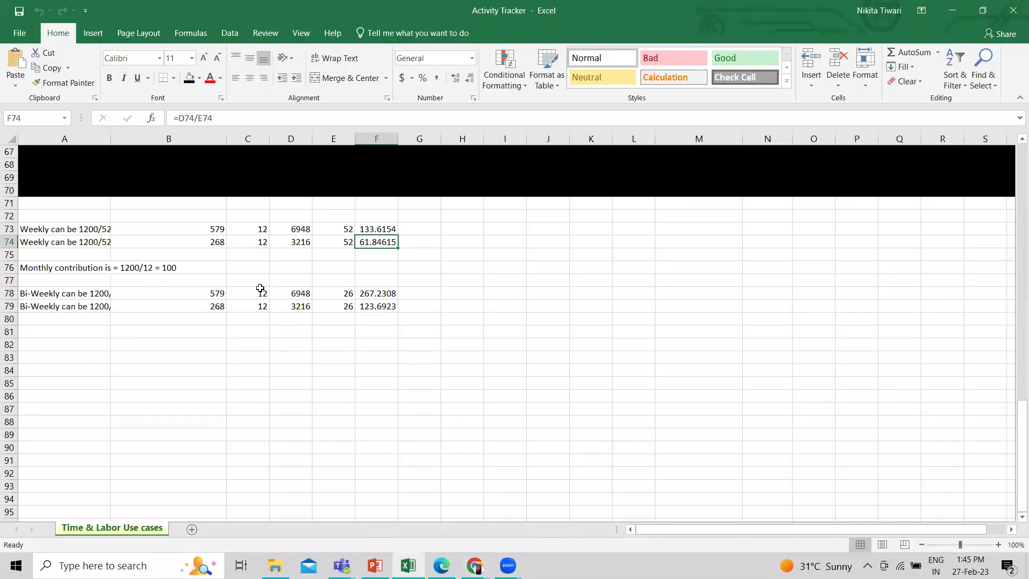
pyautogui.click(200, 229)
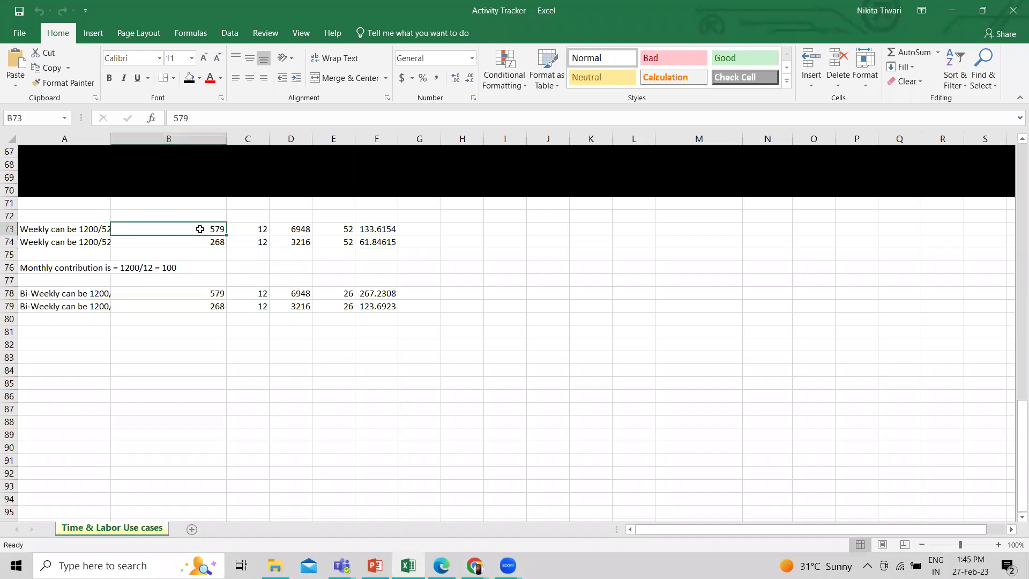
pyautogui.click(441, 566)
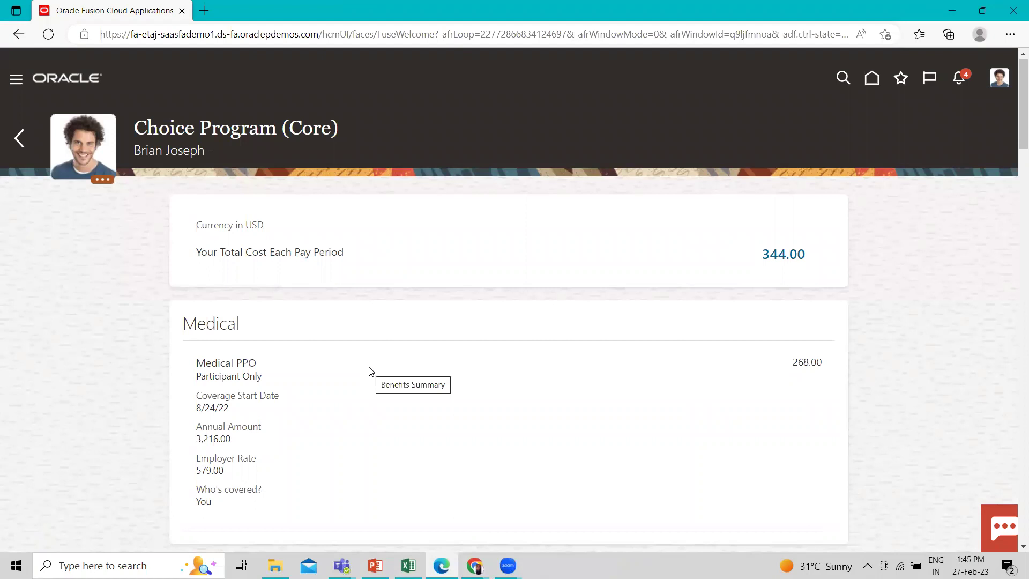
pyautogui.scroll(-1, 369, 370)
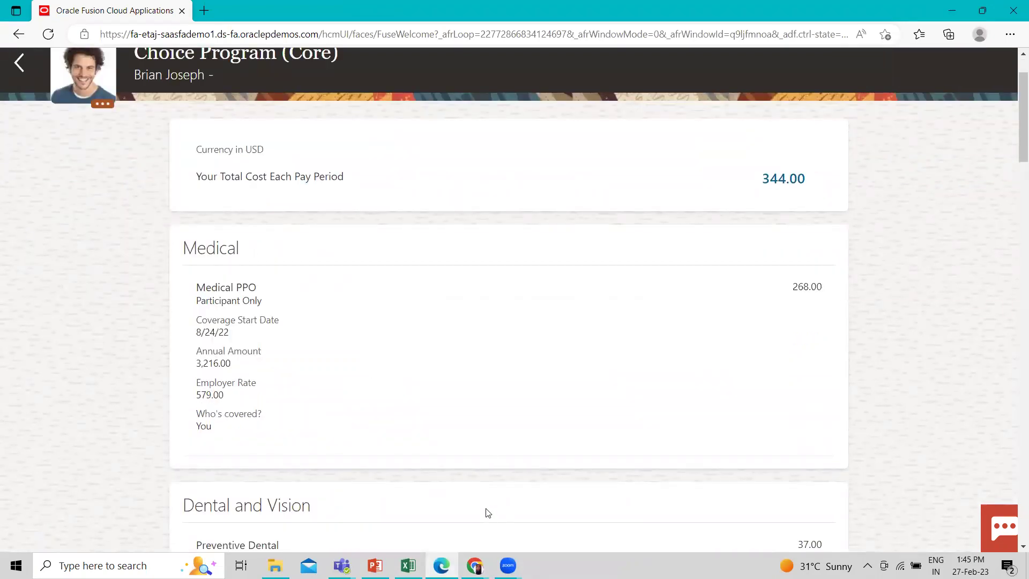
pyautogui.click(409, 566)
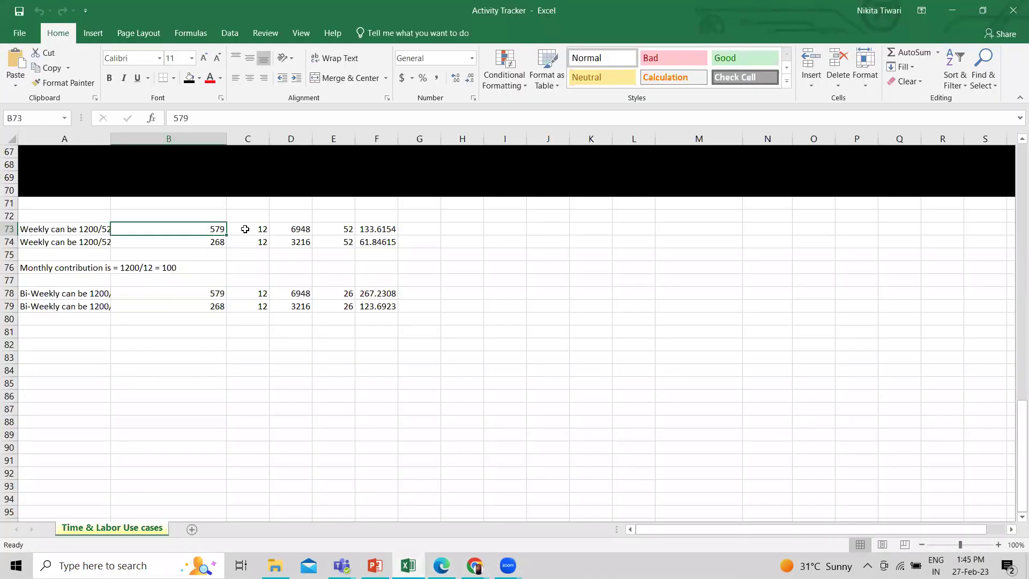
# Trace C73 (12), D73, E73 (52) and F73 to 133.6154, then show QuickPay's Medical Employer 133.62
pyautogui.click(245, 229)
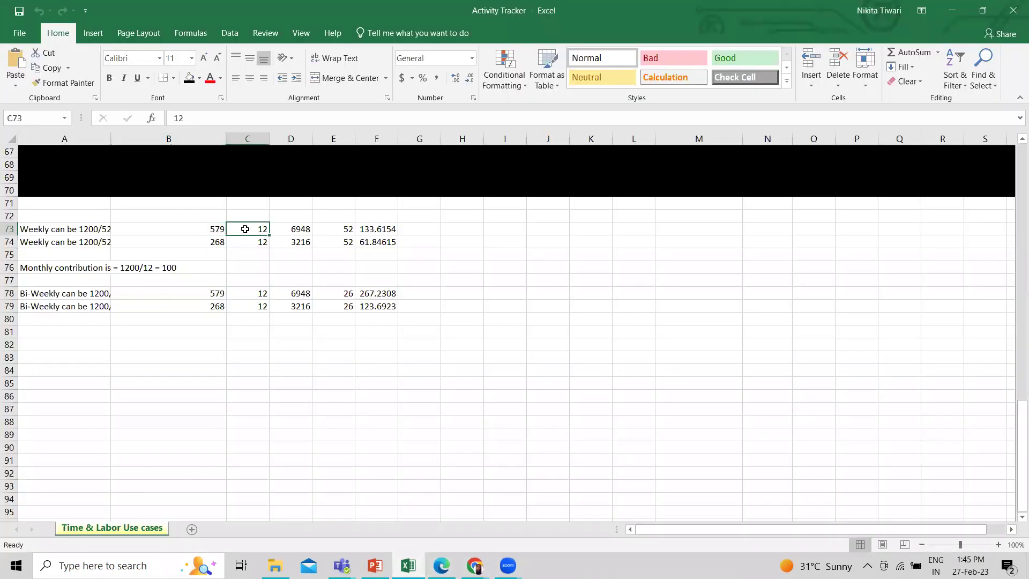
pyautogui.click(293, 227)
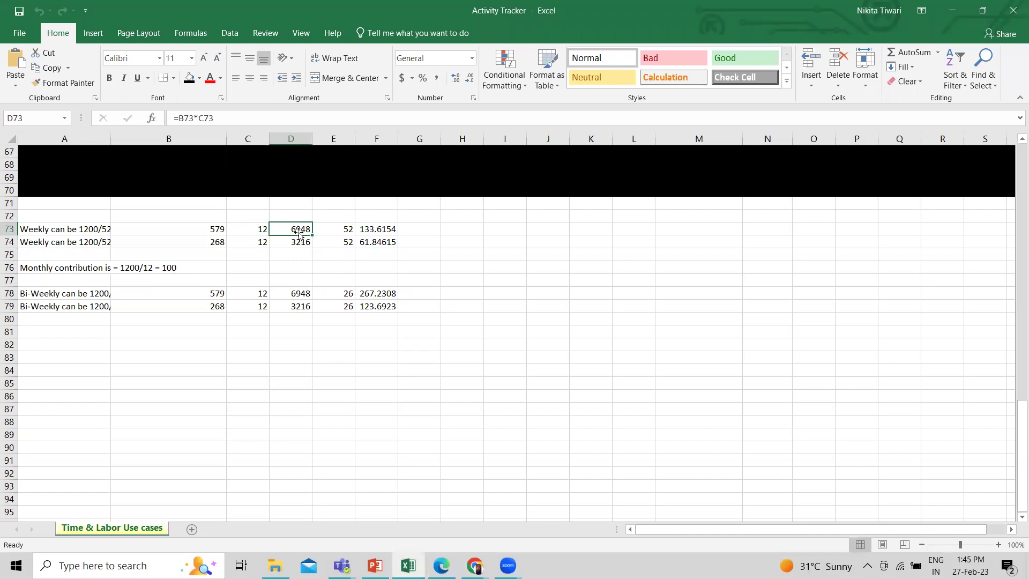
pyautogui.click(334, 229)
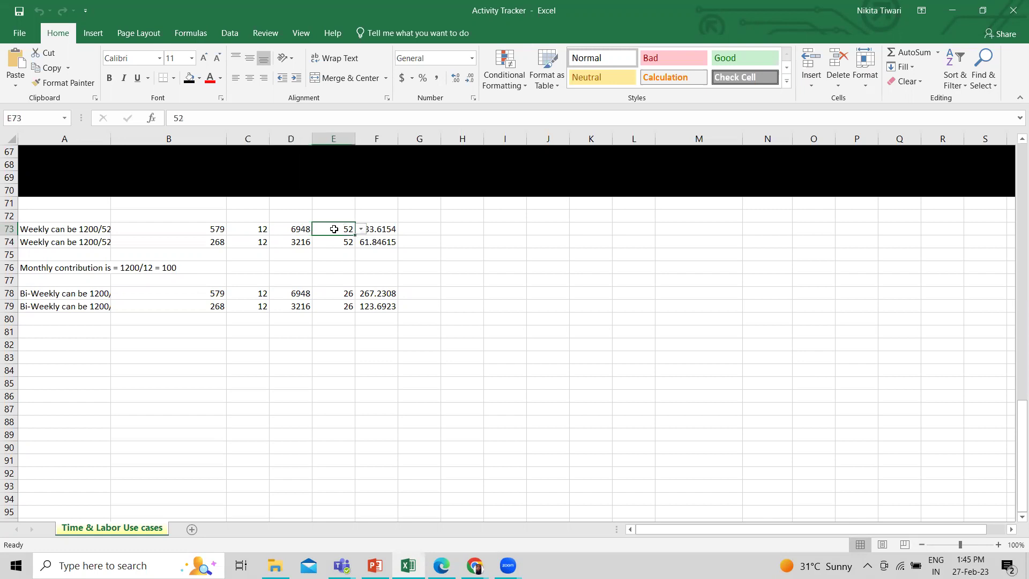
pyautogui.click(385, 229)
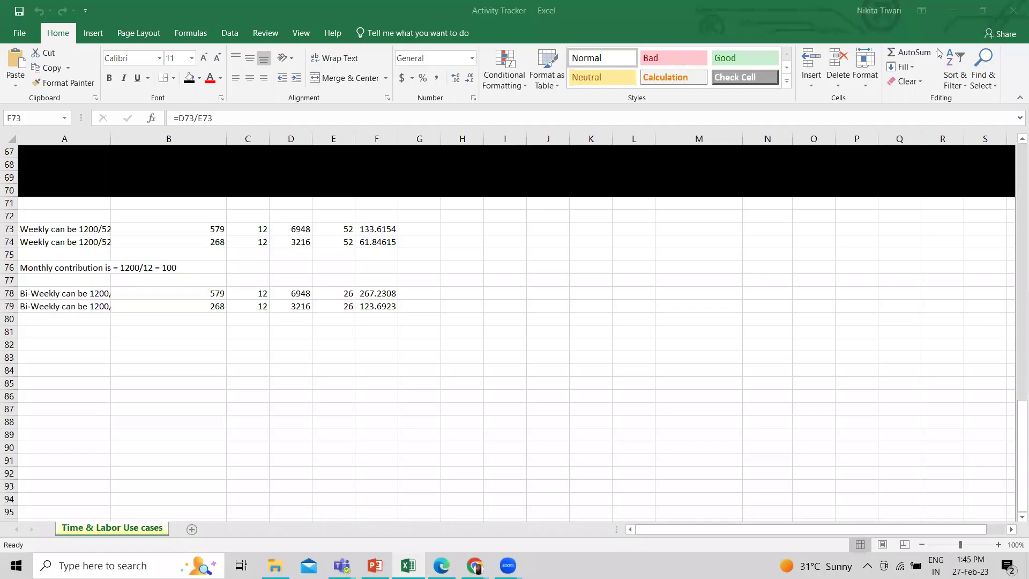
pyautogui.moveTo(475, 565)
pyautogui.click(414, 517)
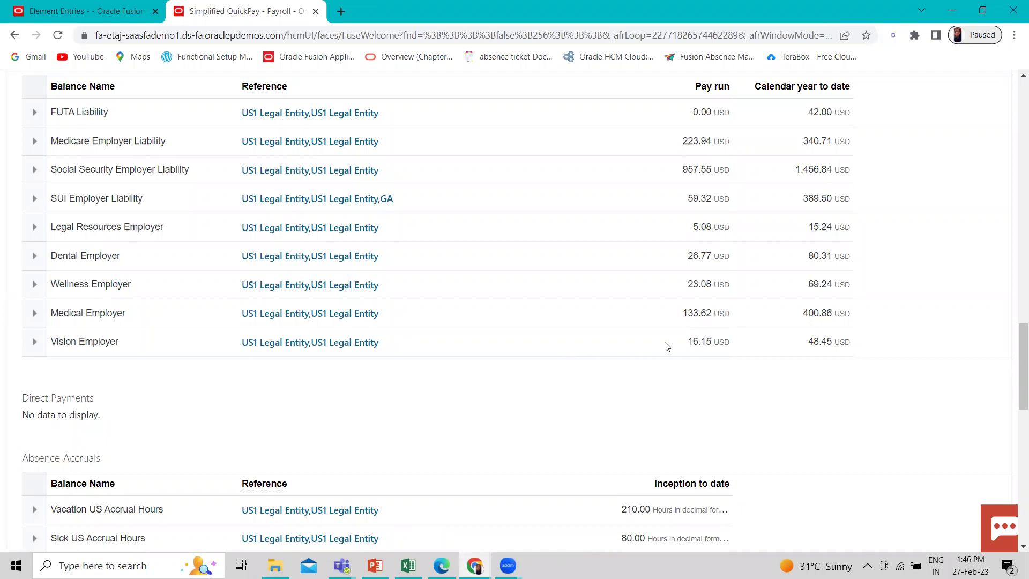
# Scroll the Element Entries for Medical Employer 133.62 and Medical Pretax 61.85, then return to Excel
pyautogui.click(81, 11)
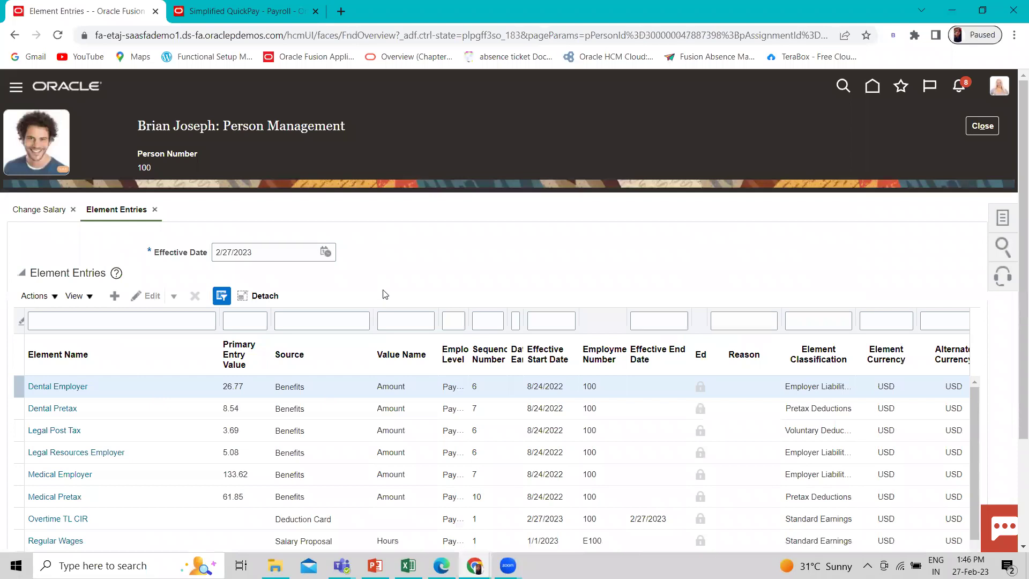
pyautogui.scroll(-1, 384, 294)
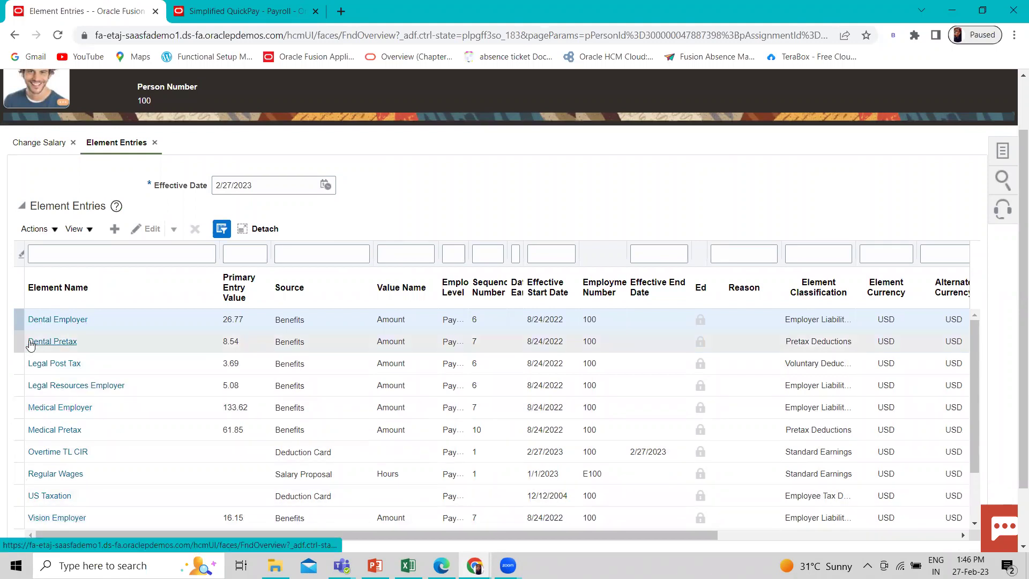
pyautogui.scroll(2, 59, 370)
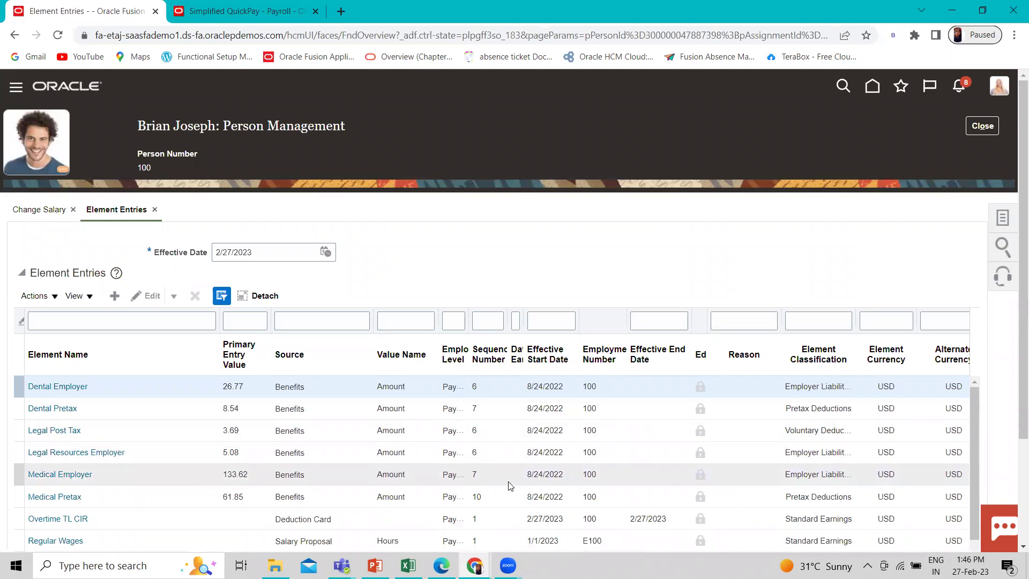
pyautogui.click(409, 565)
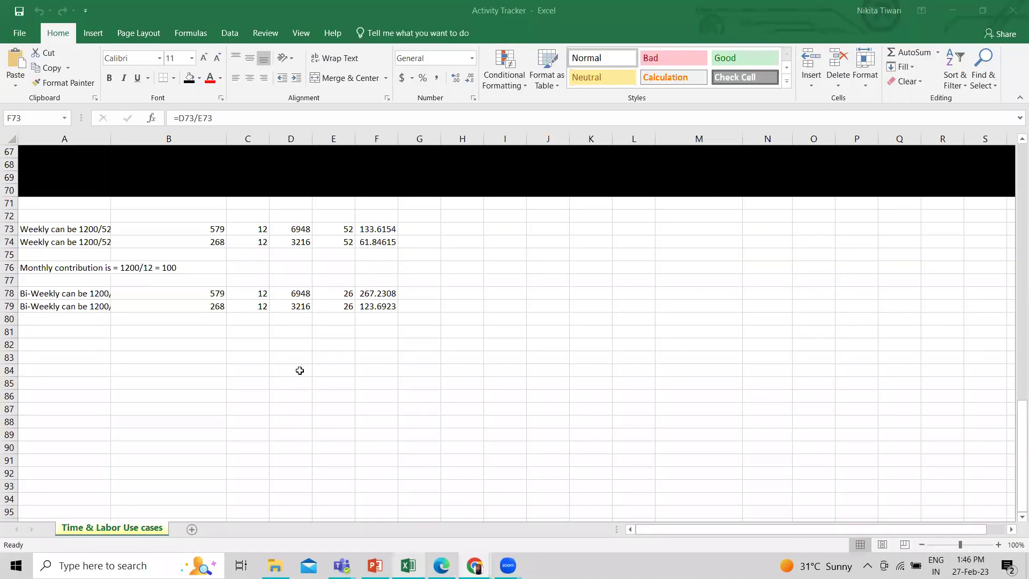
pyautogui.scroll(8, 288, 339)
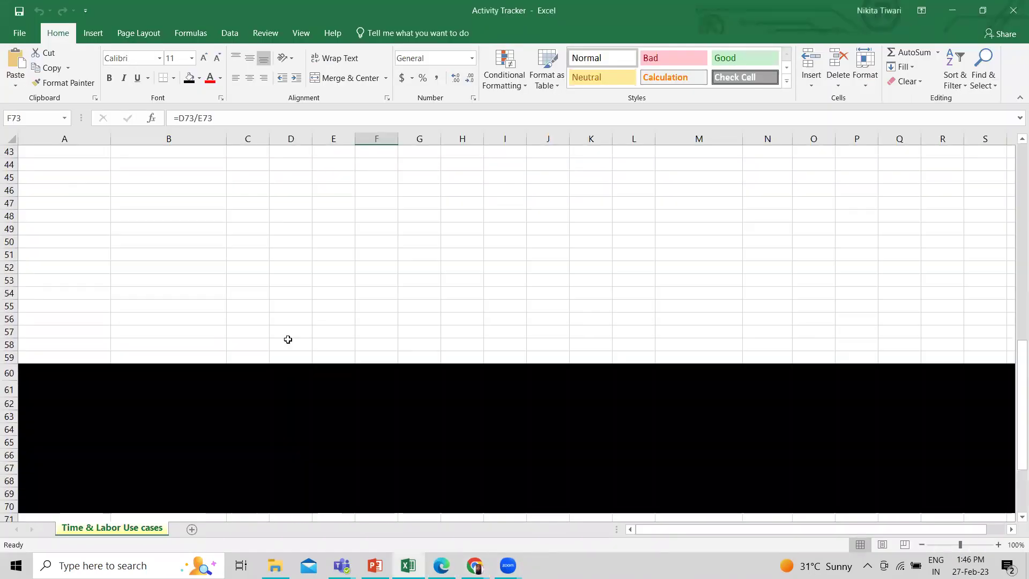
pyautogui.scroll(4, 287, 339)
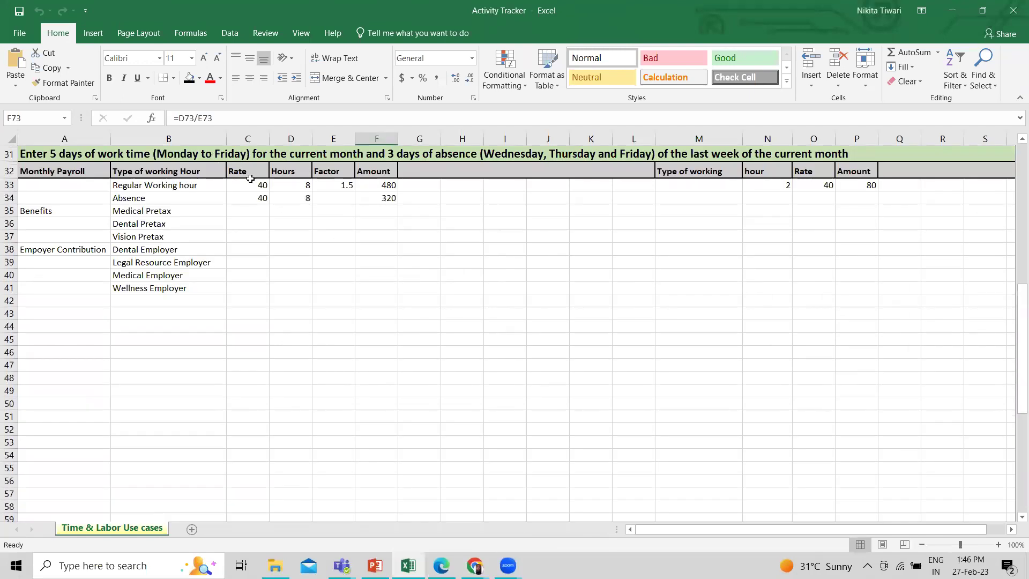
pyautogui.scroll(-4, 263, 391)
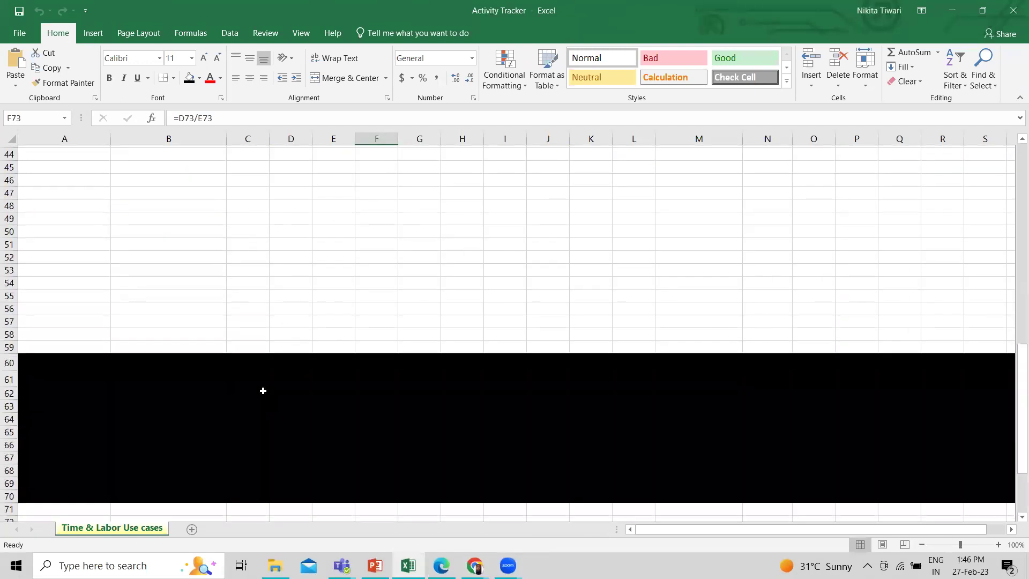
pyautogui.scroll(-7, 264, 390)
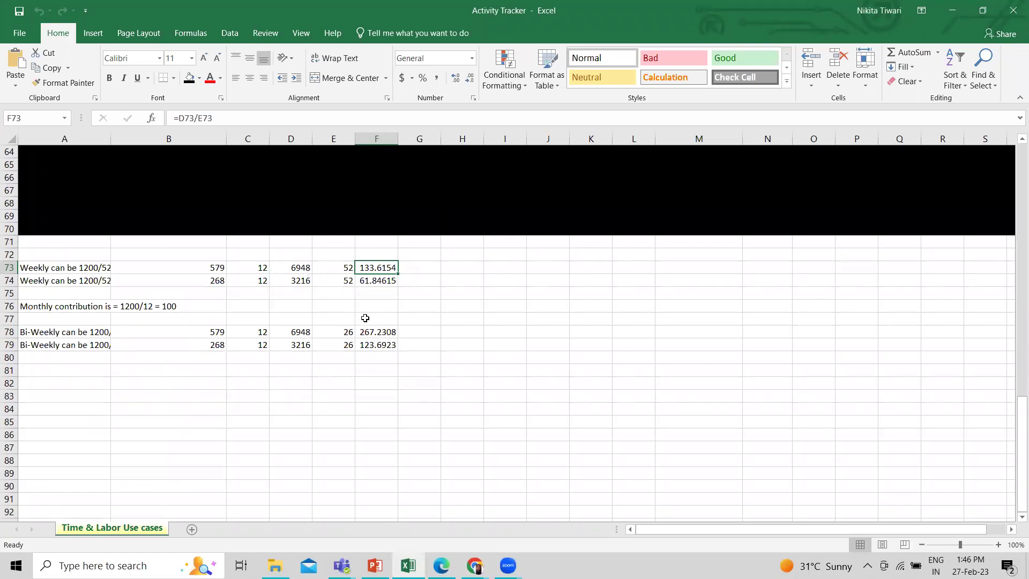
pyautogui.click(839, 163)
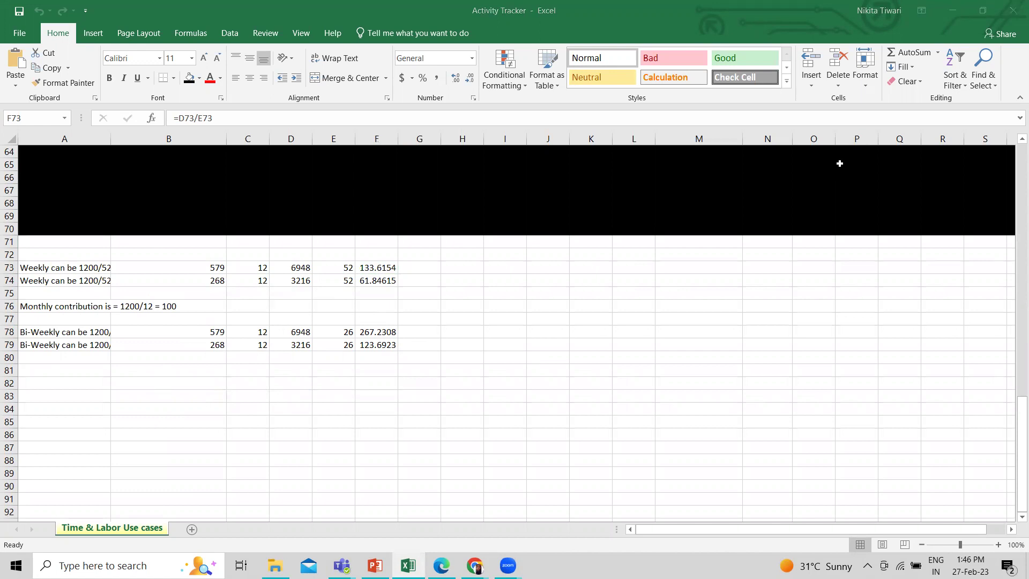